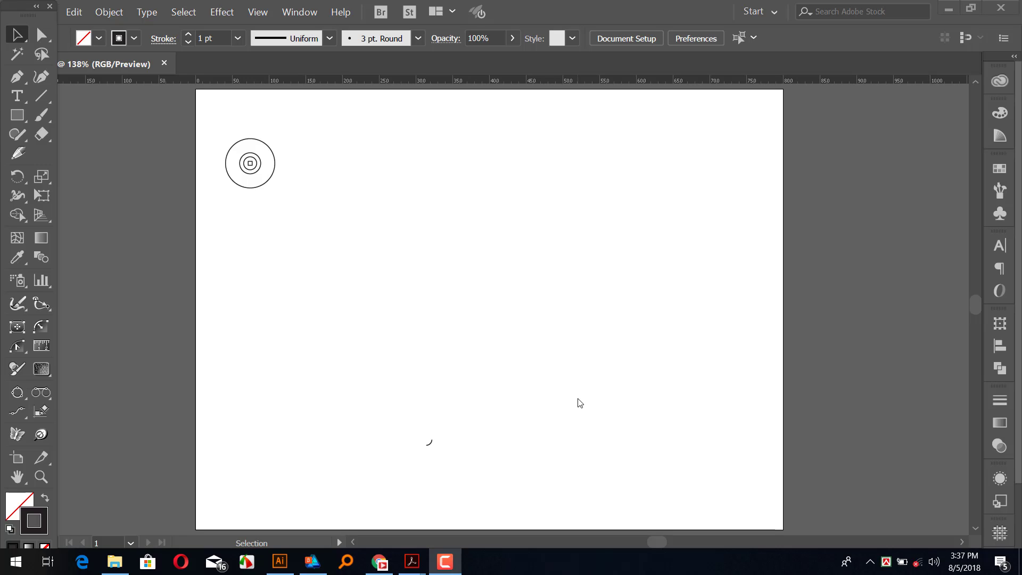
# Step: Drag the concentric circle icon lower on the artboard and deselect it
pyautogui.click(243, 164)
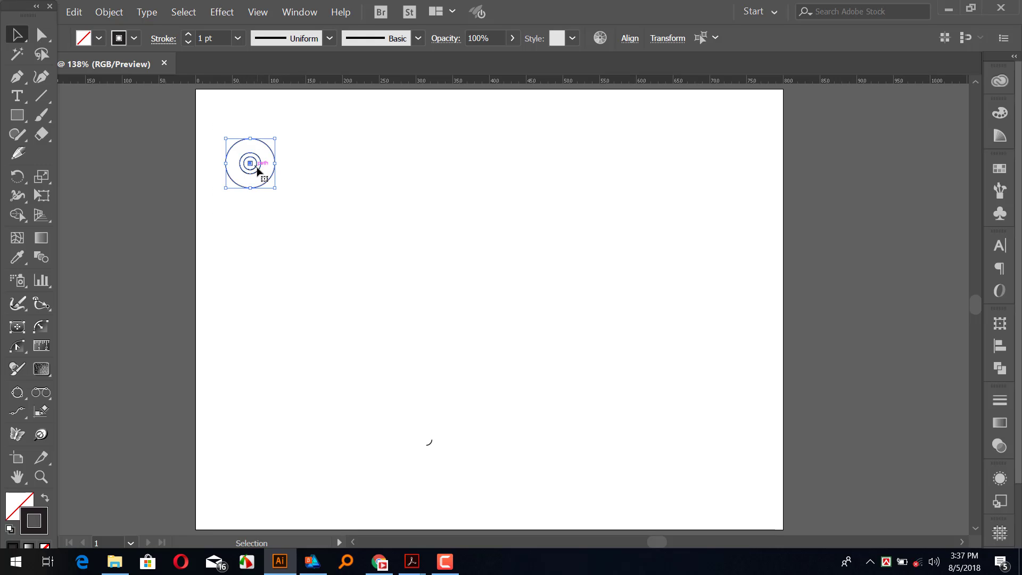
pyautogui.moveTo(256, 169); pyautogui.dragTo(254, 245)
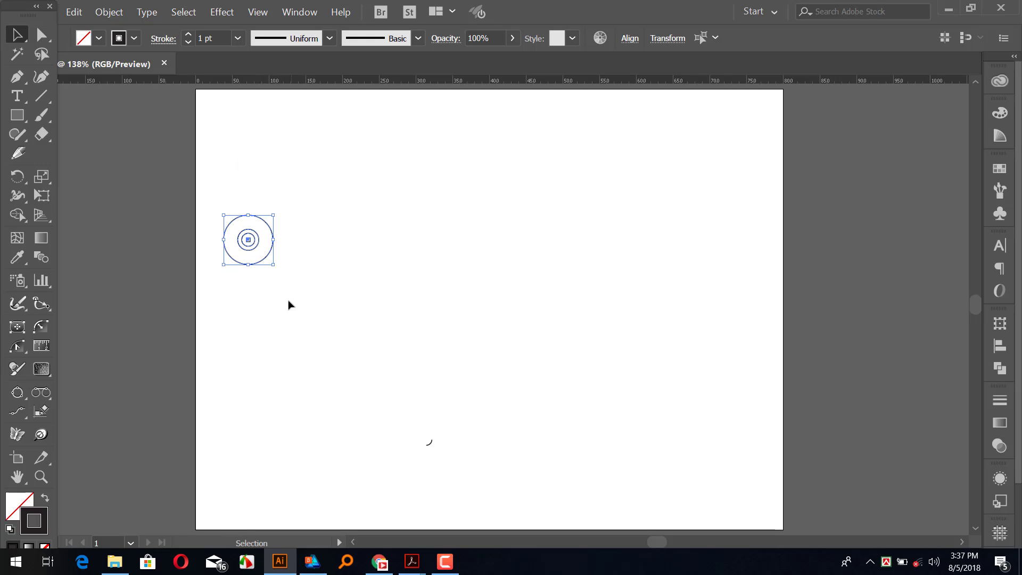
pyautogui.click(286, 327)
# Step: Zoom in and pull the small centre square out to the right of the circles
pyautogui.hotkey('ctrl', '+')
pyautogui.hotkey('ctrl', '+')
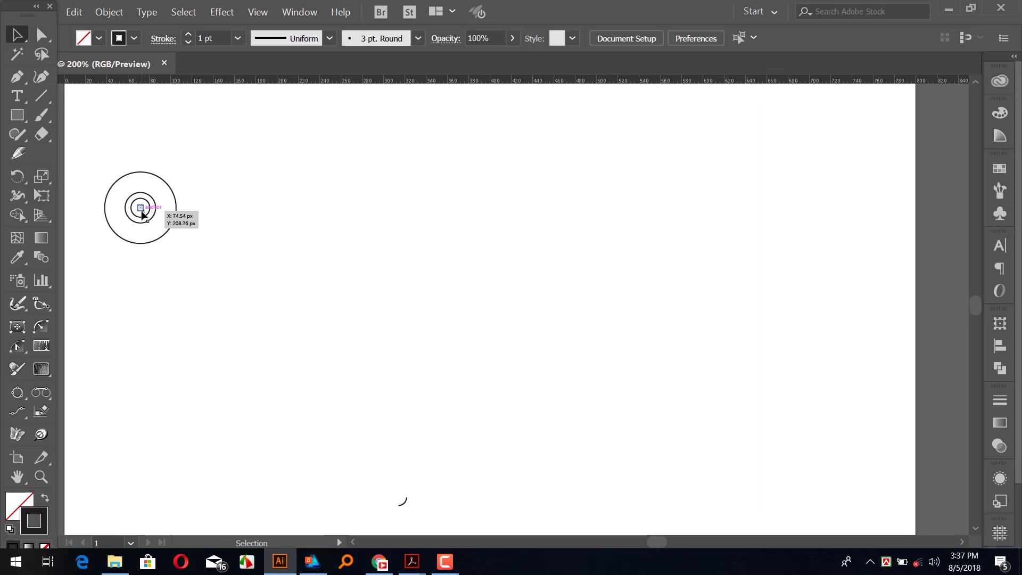
pyautogui.moveTo(143, 213); pyautogui.dragTo(198, 217)
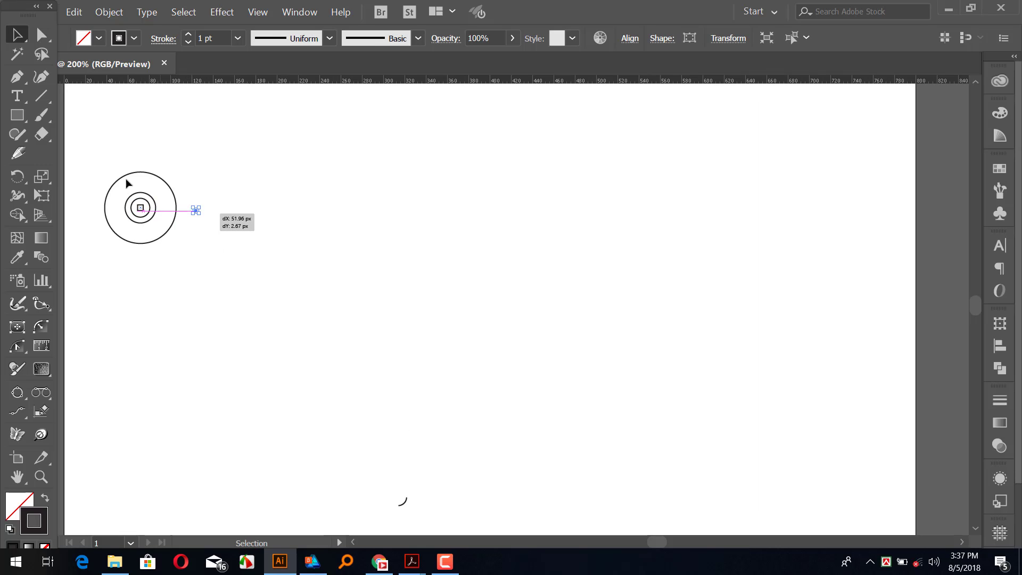
pyautogui.click(227, 242)
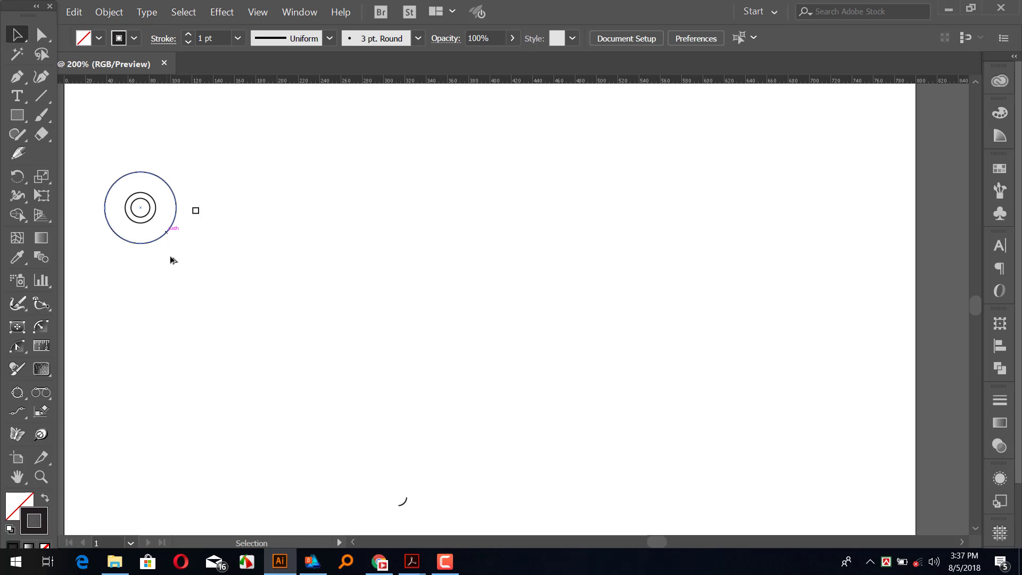
# Step: Copy the outer and inner circles downward, vertically centring the small circle in the large one
pyautogui.moveTo(167, 234); pyautogui.dragTo(252, 383)
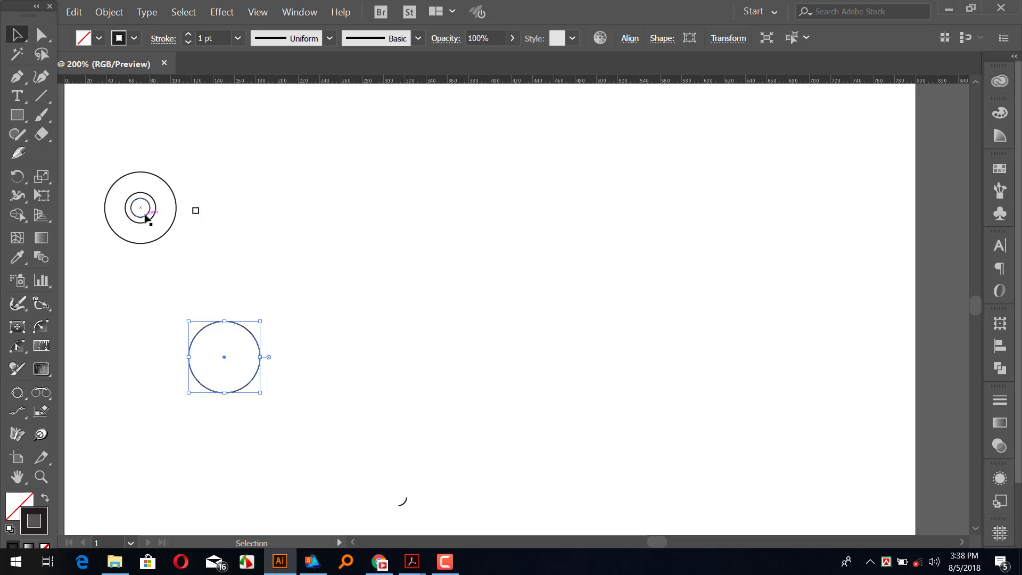
pyautogui.moveTo(146, 219); pyautogui.dragTo(231, 368)
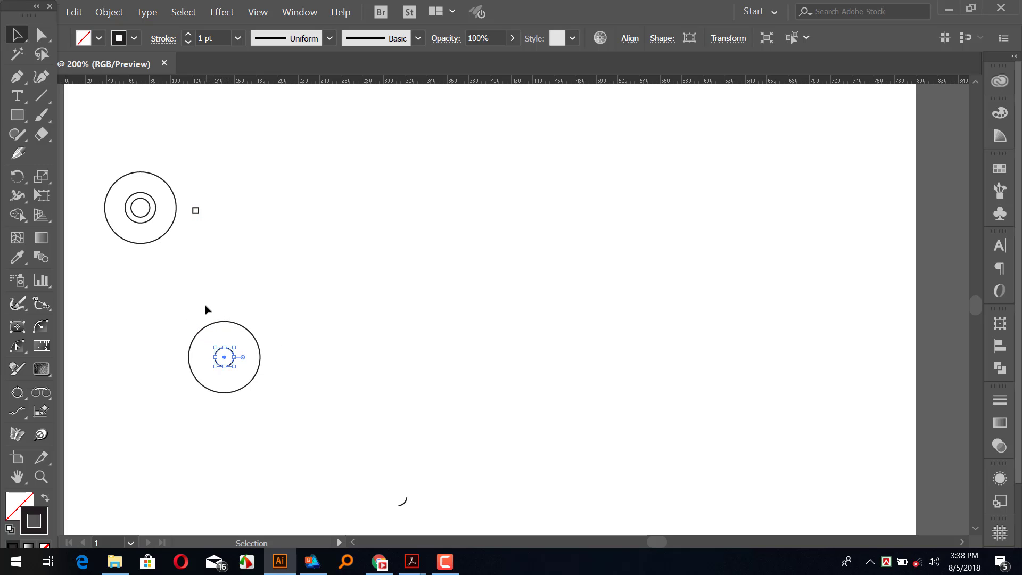
pyautogui.moveTo(205, 302); pyautogui.dragTo(269, 405)
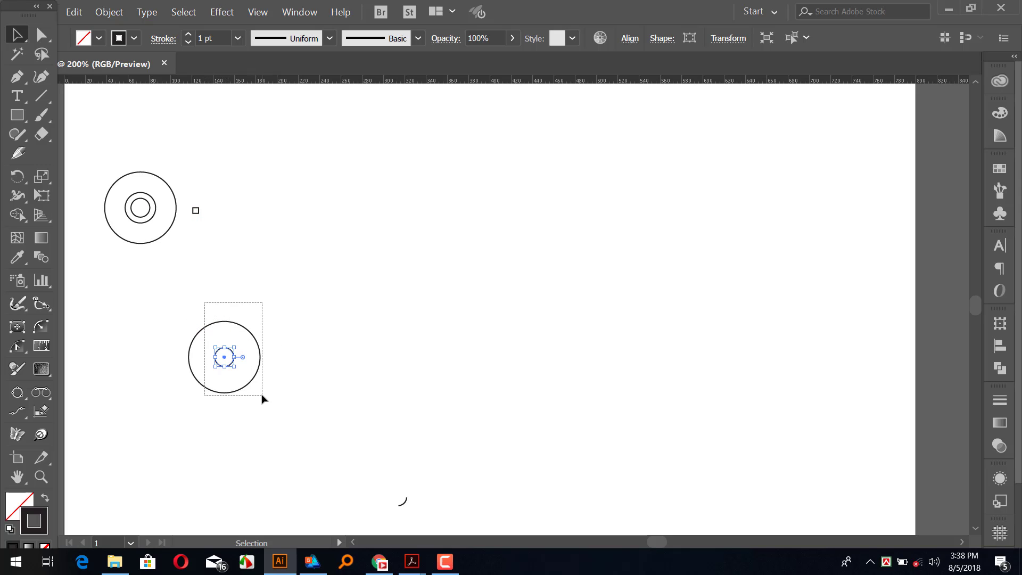
pyautogui.click(254, 337)
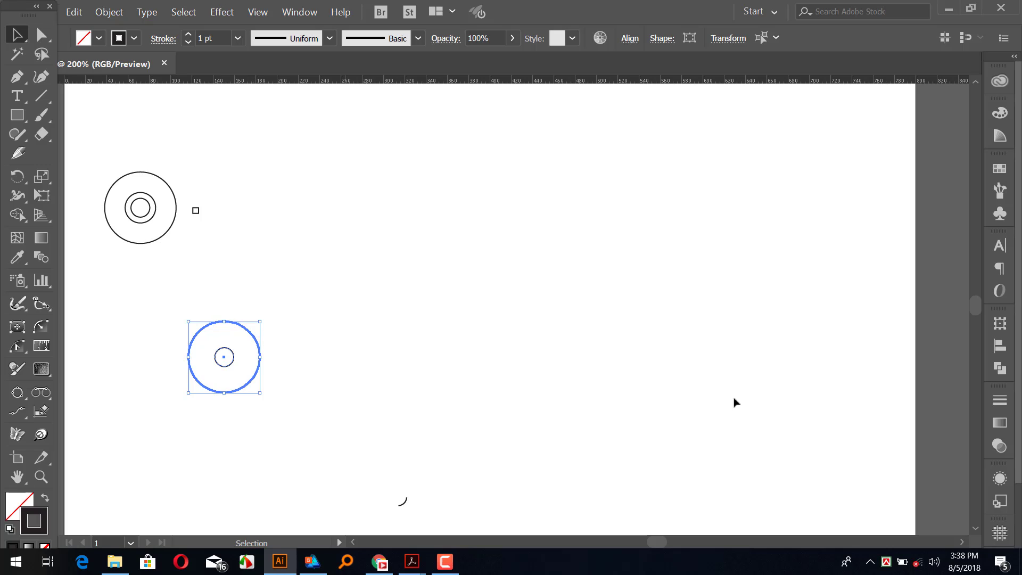
pyautogui.click(1000, 346)
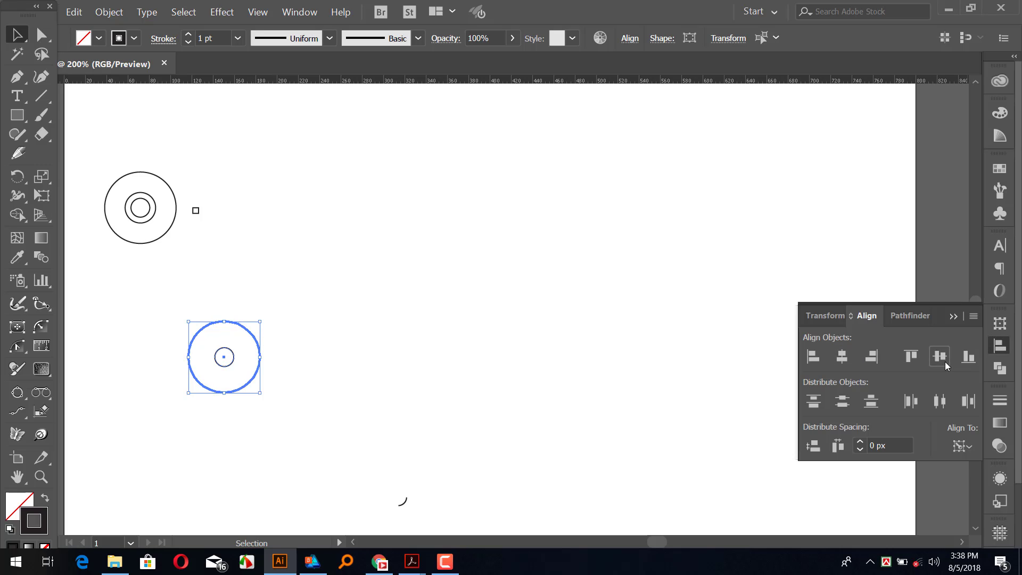
pyautogui.click(954, 316)
pyautogui.click(606, 302)
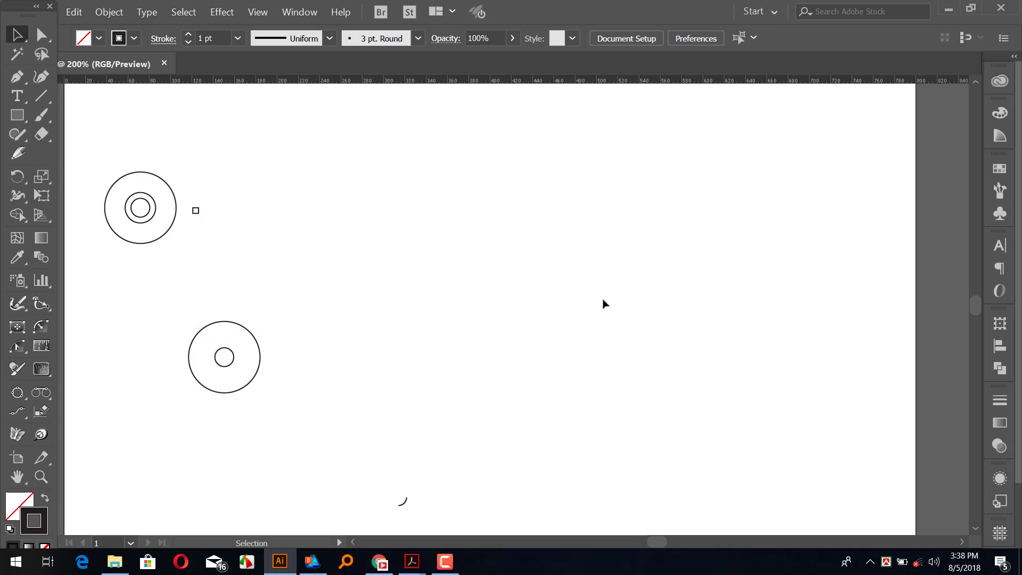
# Step: Place the small square on the lower ring's right edge and zoom to 400%
pyautogui.moveTo(199, 213); pyautogui.dragTo(273, 358)
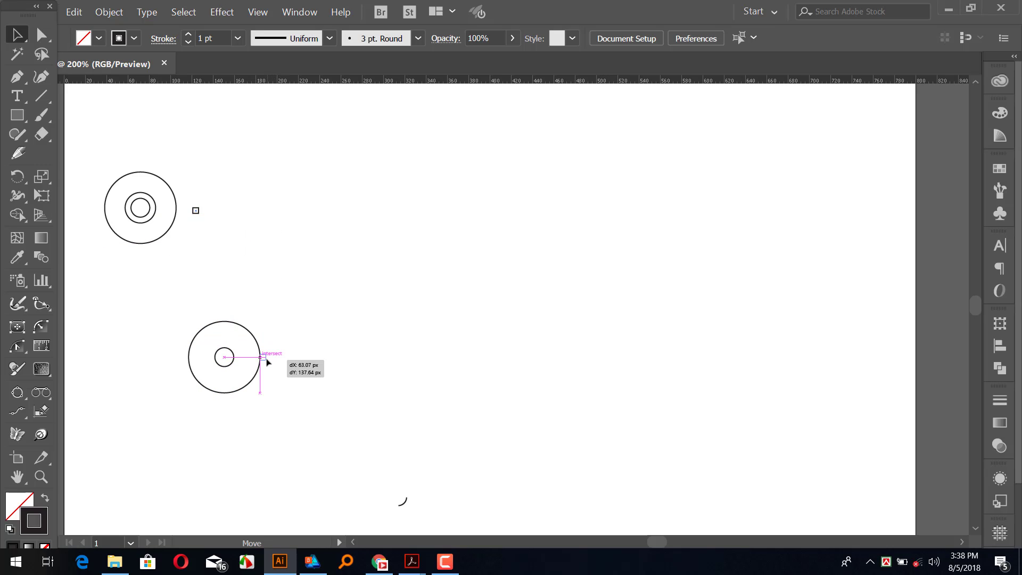
pyautogui.moveTo(273, 358); pyautogui.dragTo(266, 364)
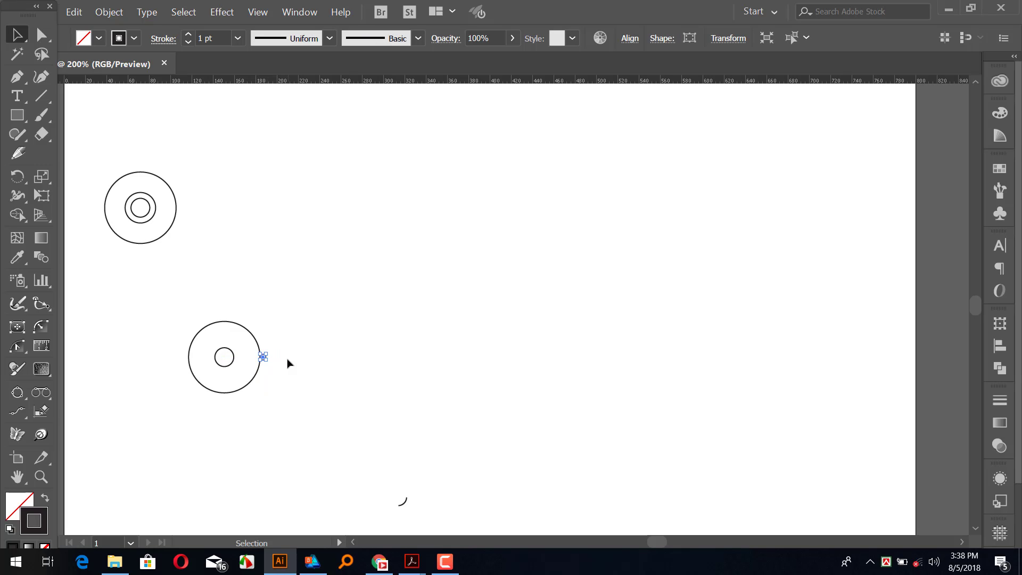
pyautogui.hotkey('ctrl', '+')
# Step: Duplicate the lower ring pair twice to the right, making three rings in a row
pyautogui.moveTo(324, 232)
pyautogui.mouseDown()
pyautogui.moveTo(418, 346)
pyautogui.moveTo(566, 335)
pyautogui.mouseUp()
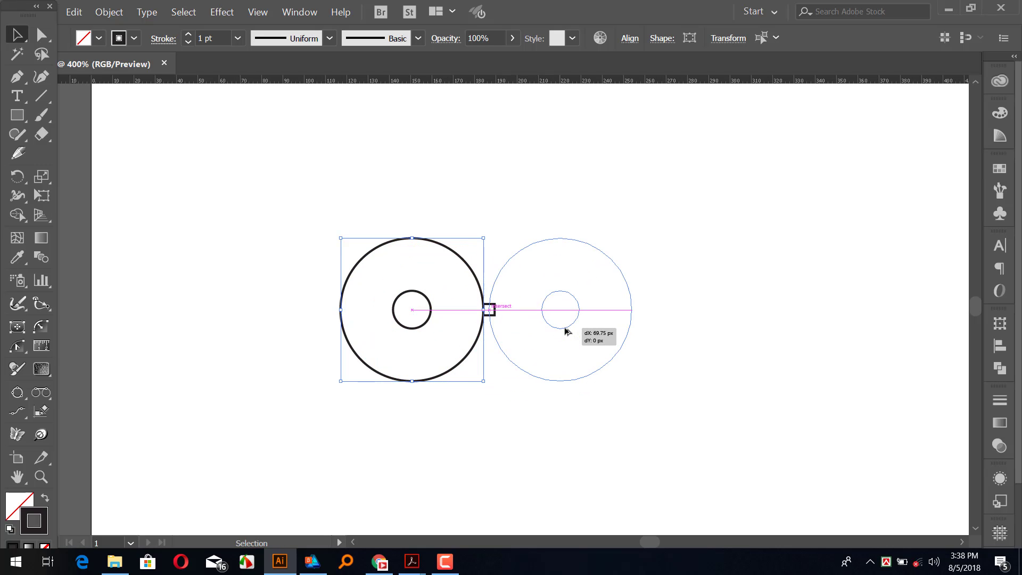
pyautogui.moveTo(514, 404); pyautogui.dragTo(411, 418)
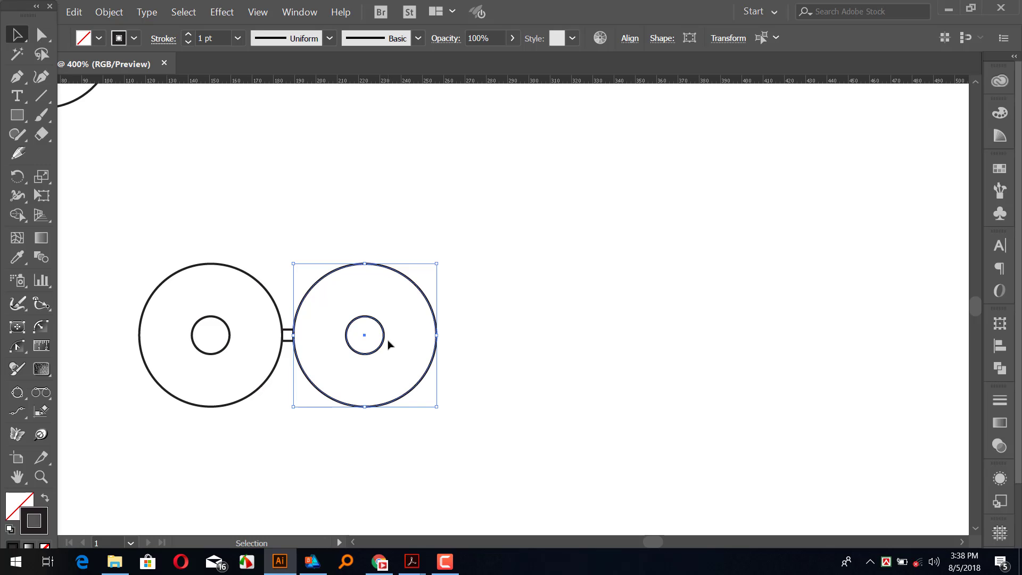
pyautogui.press('a')
pyautogui.hotkey('ctrl', 'd')
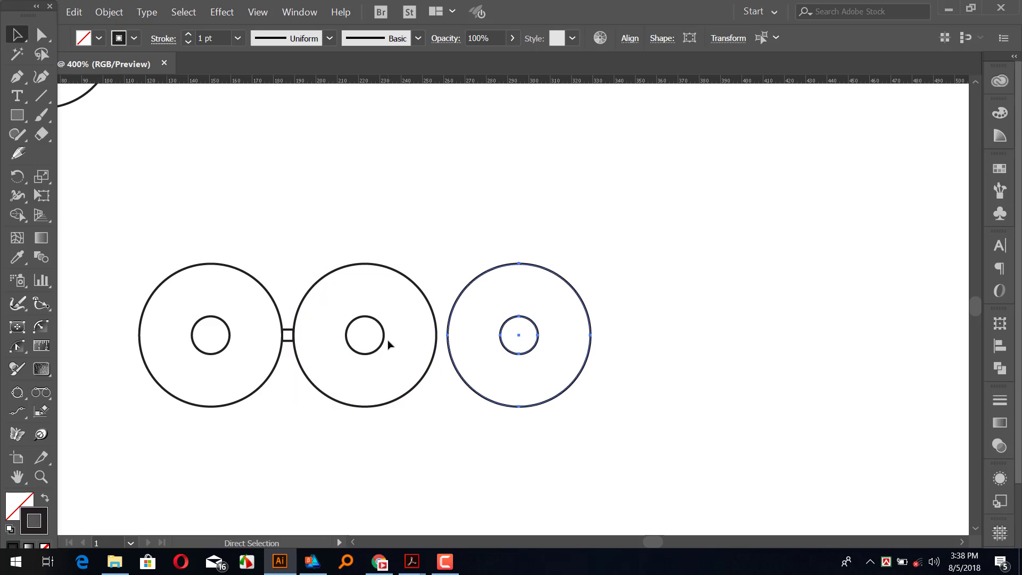
pyautogui.press('v')
pyautogui.click(318, 295)
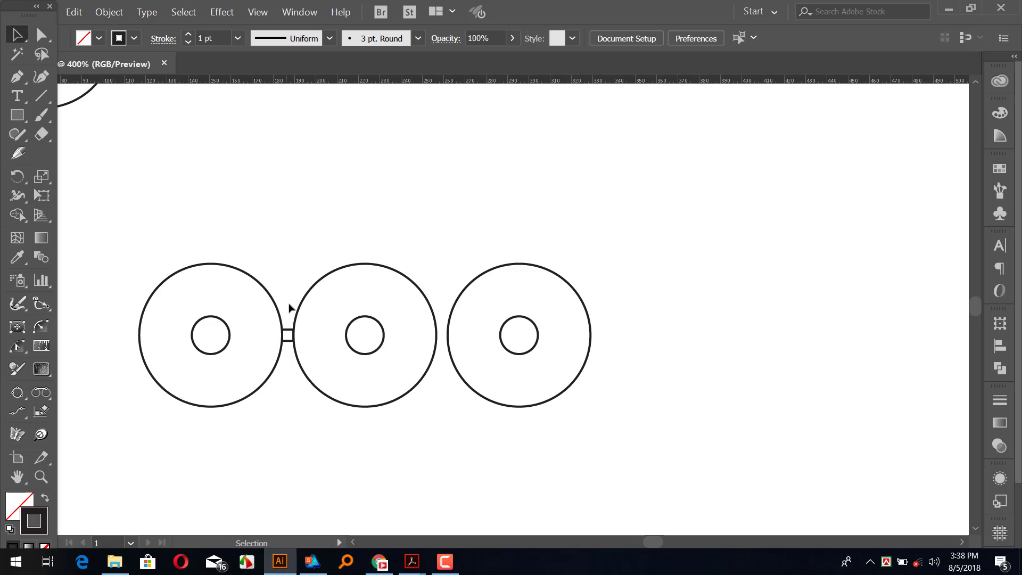
# Step: Move the connector square to the right, past the third ring
pyautogui.moveTo(468, 230); pyautogui.dragTo(466, 269)
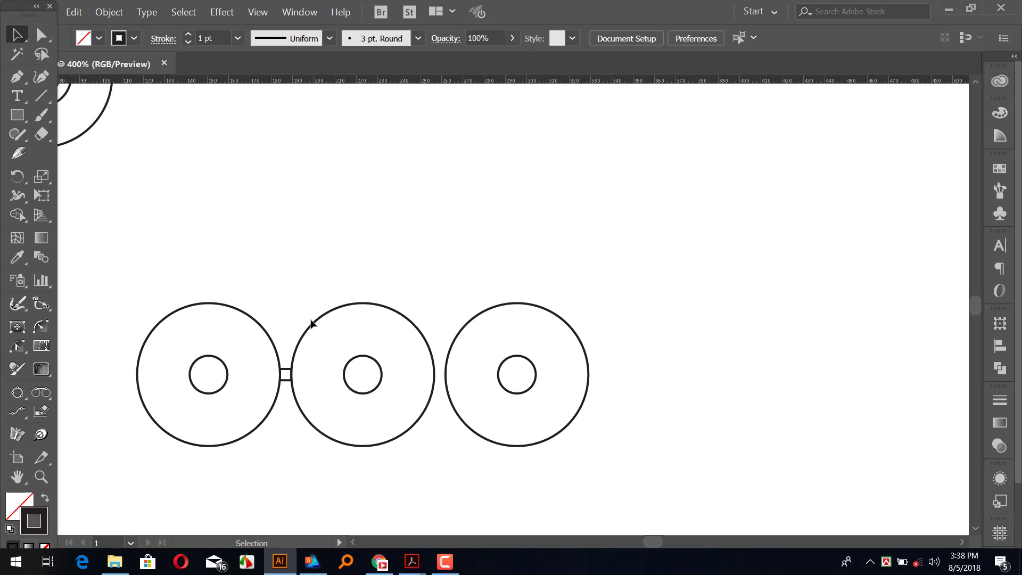
pyautogui.moveTo(286, 375); pyautogui.dragTo(718, 365)
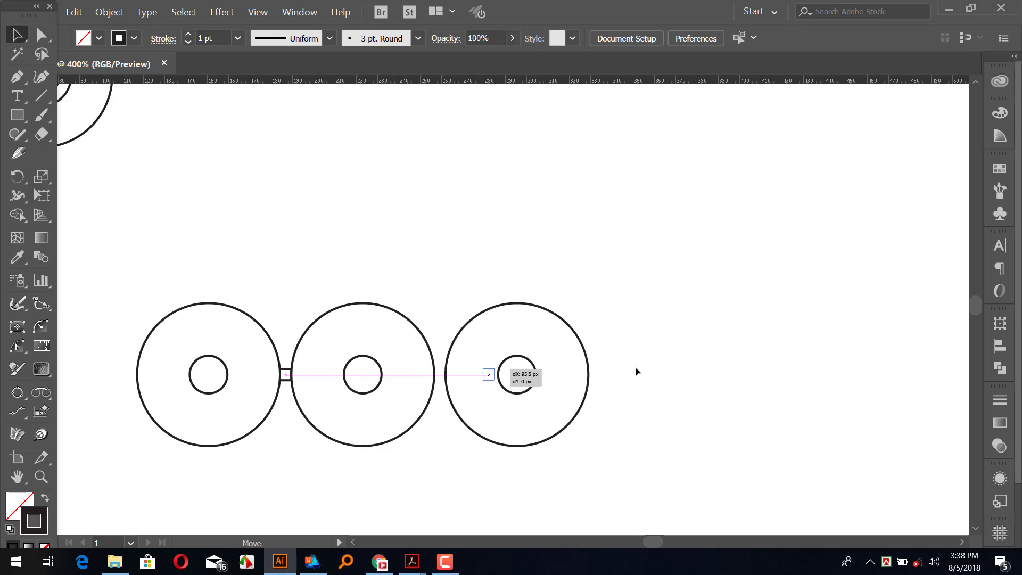
pyautogui.click(399, 246)
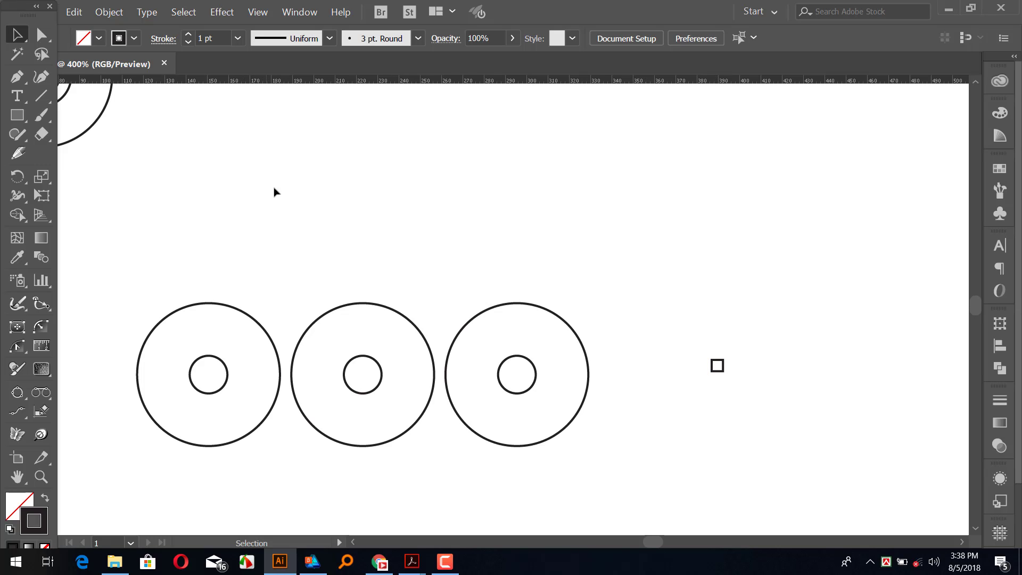
# Step: Copy the small middle circle onto the third ring
pyautogui.scroll(2, 239, 173)
pyautogui.hscroll(-2, 170, 181)
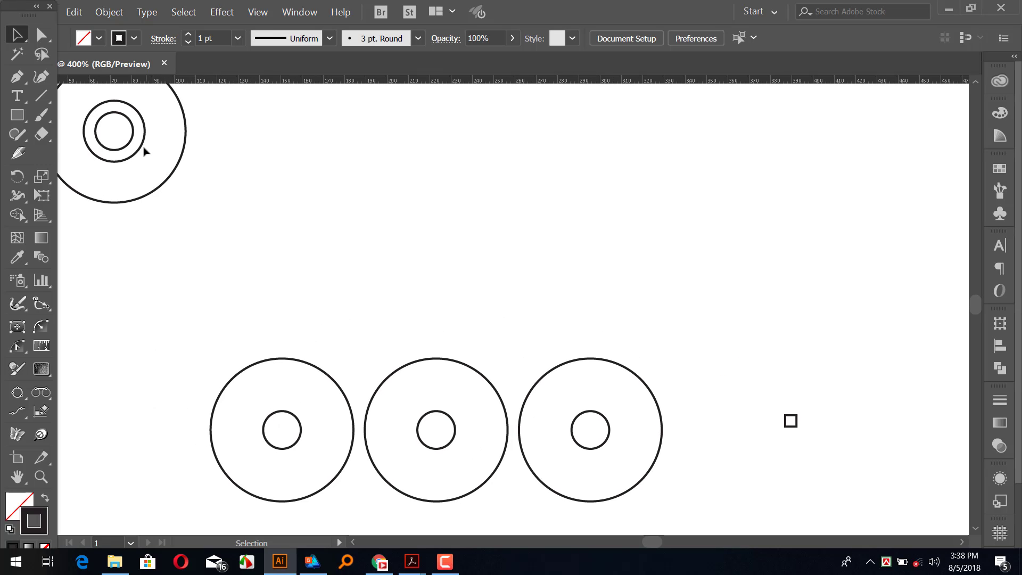
pyautogui.moveTo(144, 151)
pyautogui.mouseDown()
pyautogui.moveTo(648, 340)
pyautogui.moveTo(616, 346)
pyautogui.mouseUp()
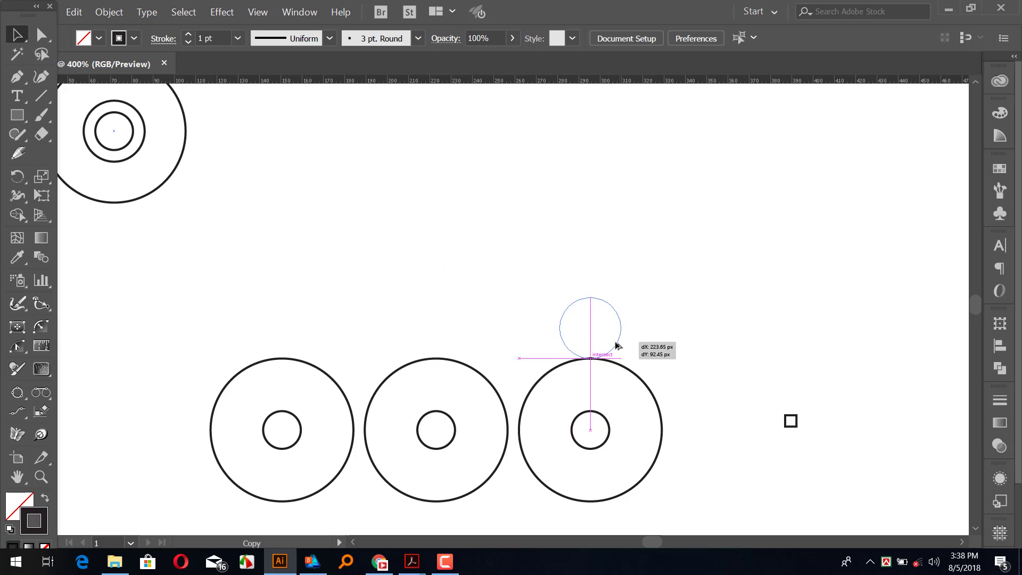
pyautogui.moveTo(616, 346); pyautogui.dragTo(616, 346)
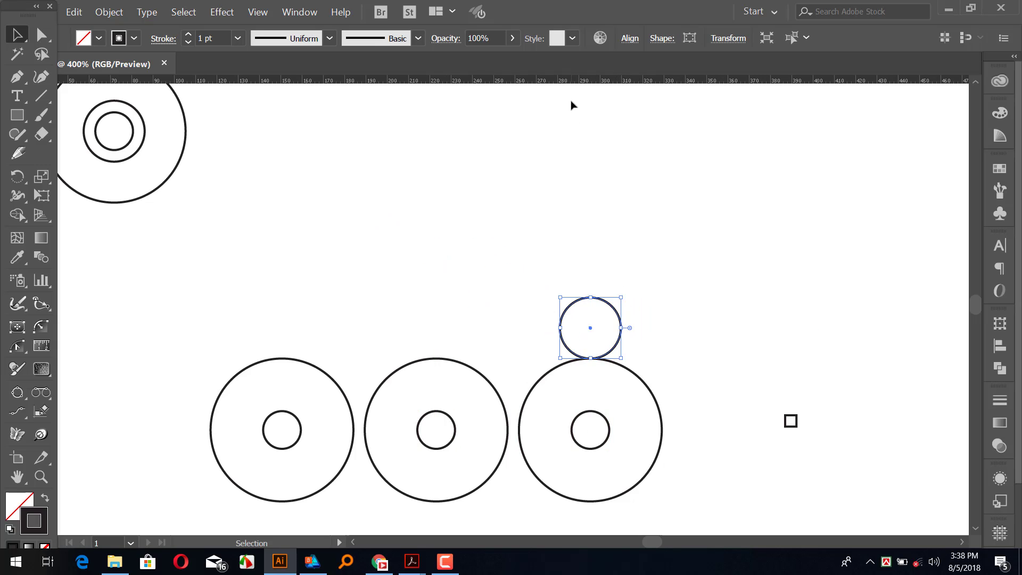
# Step: Add horizontal guides at the small circle's top and bottom and move it below the ring
pyautogui.moveTo(571, 81); pyautogui.dragTo(593, 298)
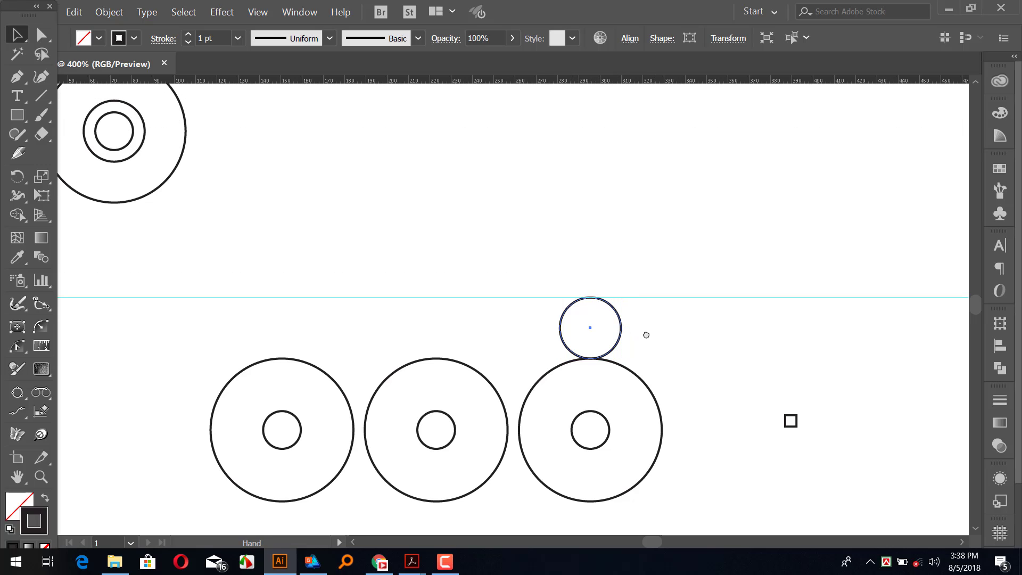
pyautogui.moveTo(655, 368); pyautogui.dragTo(638, 220)
pyautogui.moveTo(575, 183); pyautogui.dragTo(591, 384)
pyautogui.moveTo(564, 83)
pyautogui.mouseDown()
pyautogui.moveTo(589, 407)
pyautogui.moveTo(573, 413)
pyautogui.mouseUp()
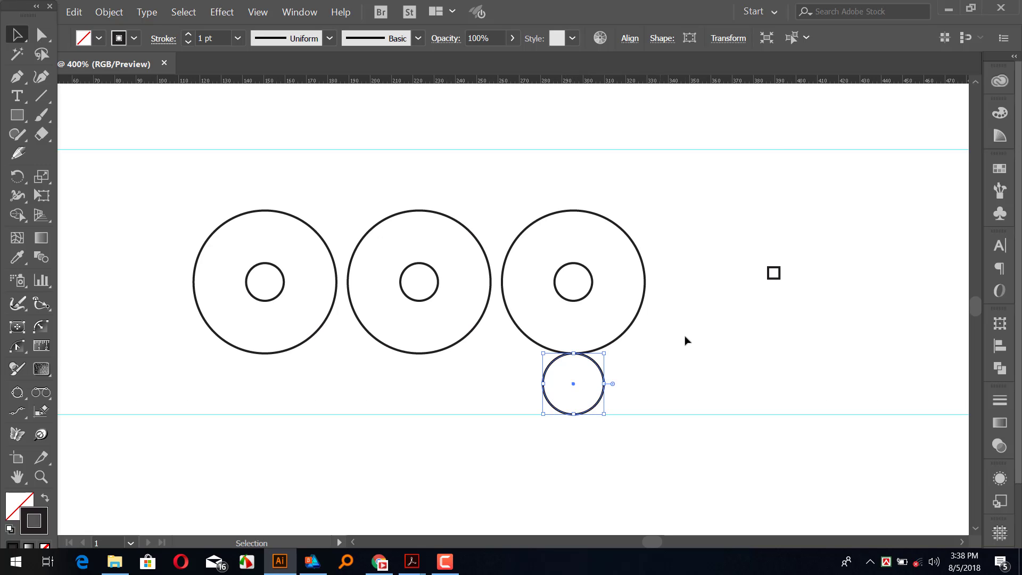
# Step: Snap the connector square onto the third ring's right edge
pyautogui.scroll(1, 687, 362)
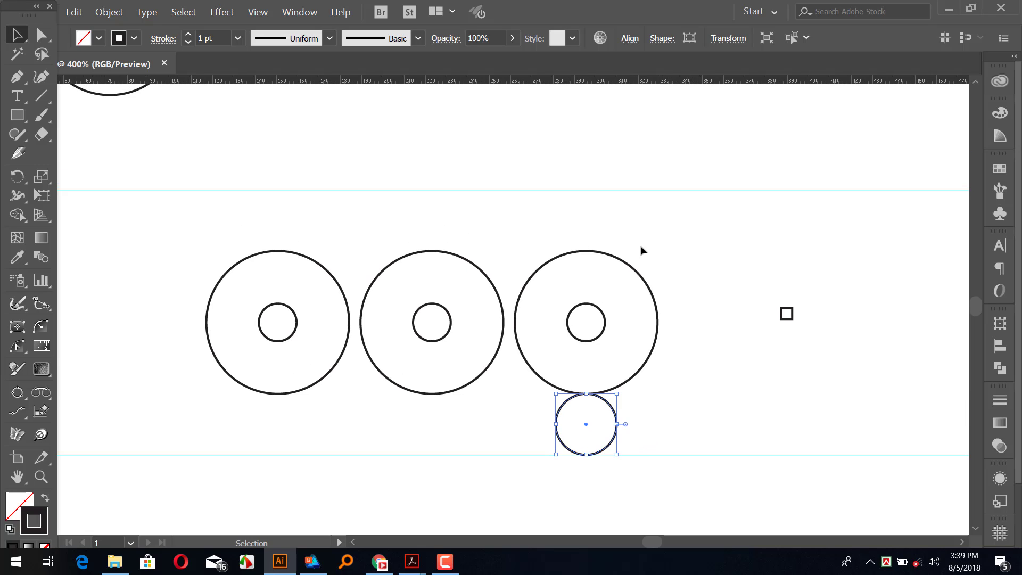
pyautogui.moveTo(634, 214); pyautogui.dragTo(546, 232)
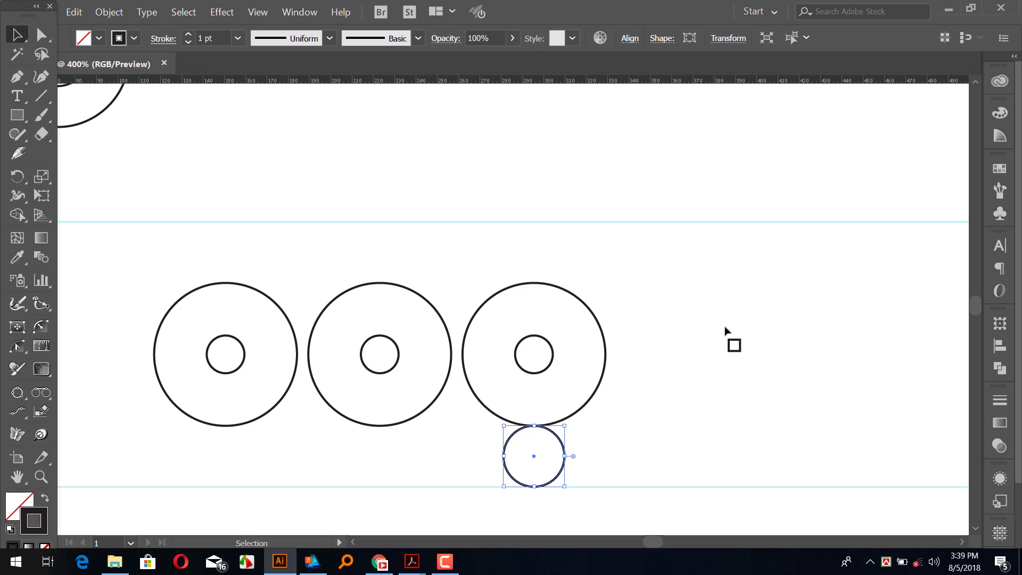
pyautogui.moveTo(734, 347); pyautogui.dragTo(612, 355)
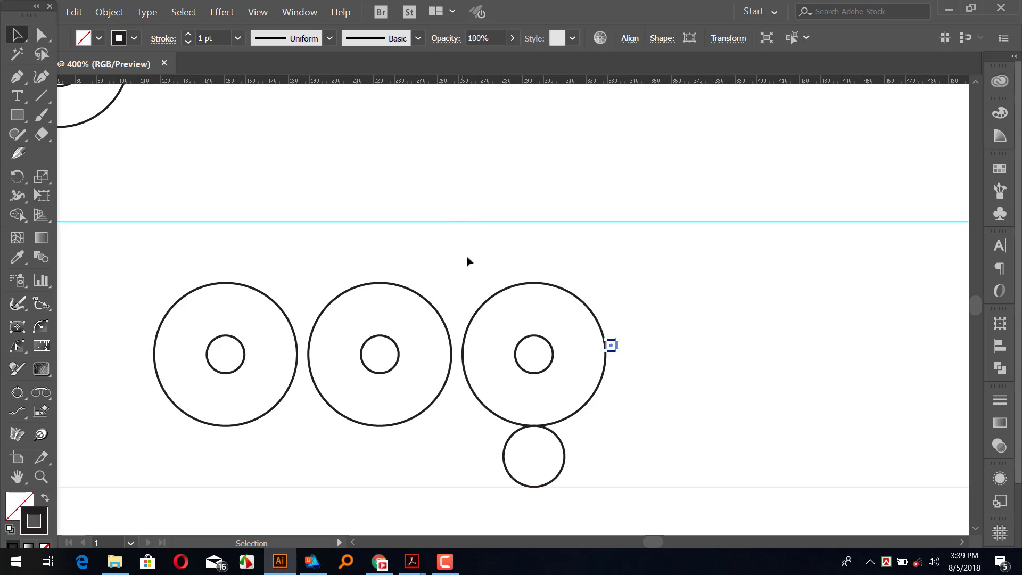
# Step: Draw a tall rectangle spanning from the top guide to the ring's bottom
pyautogui.press('m')
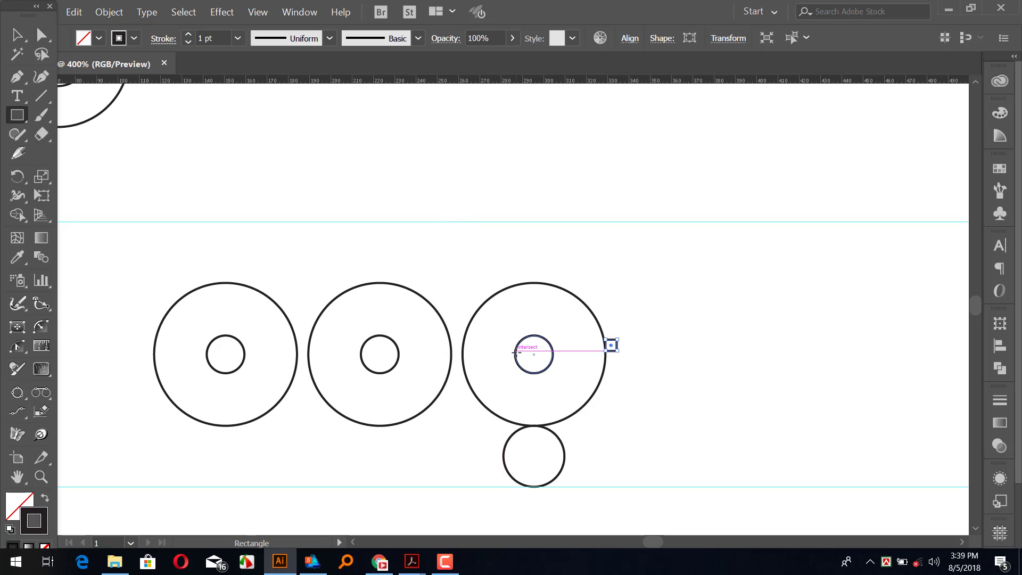
pyautogui.moveTo(515, 354)
pyautogui.mouseDown()
pyautogui.moveTo(462, 260)
pyautogui.moveTo(462, 221)
pyautogui.mouseUp()
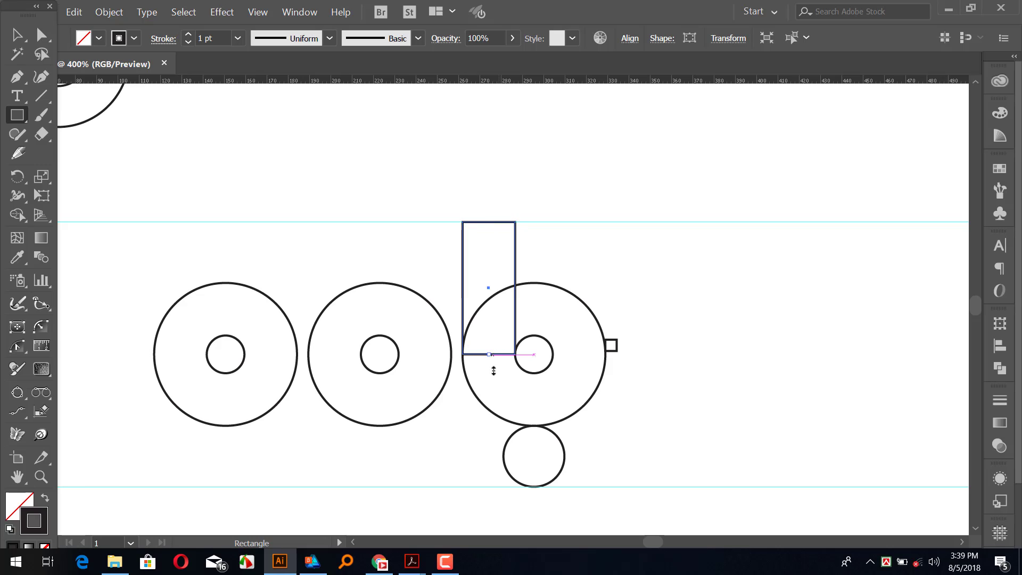
pyautogui.moveTo(494, 355); pyautogui.dragTo(493, 426)
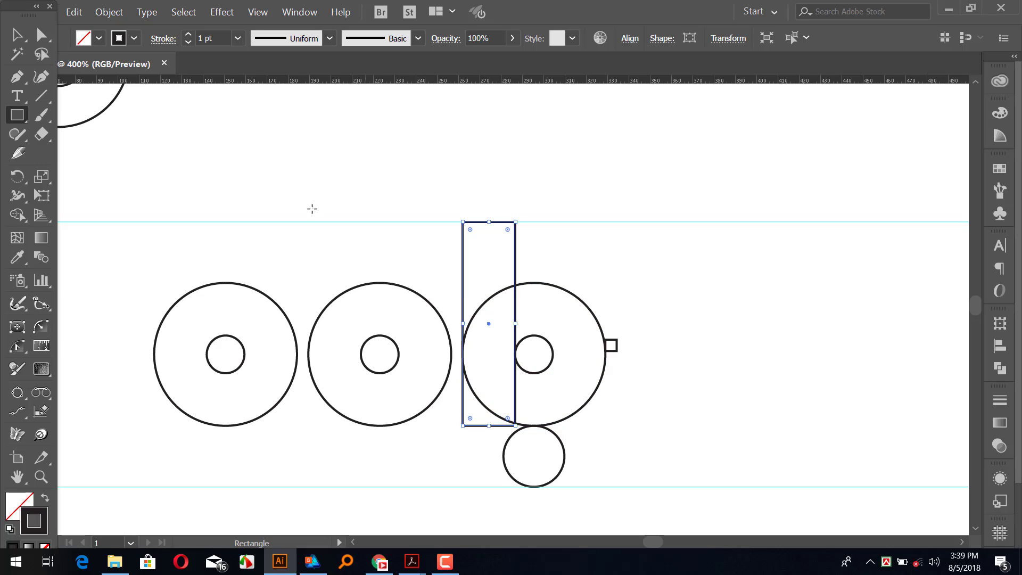
# Step: Move the tall bar right of the third ring and duplicate it just beside itself
pyautogui.click(17, 35)
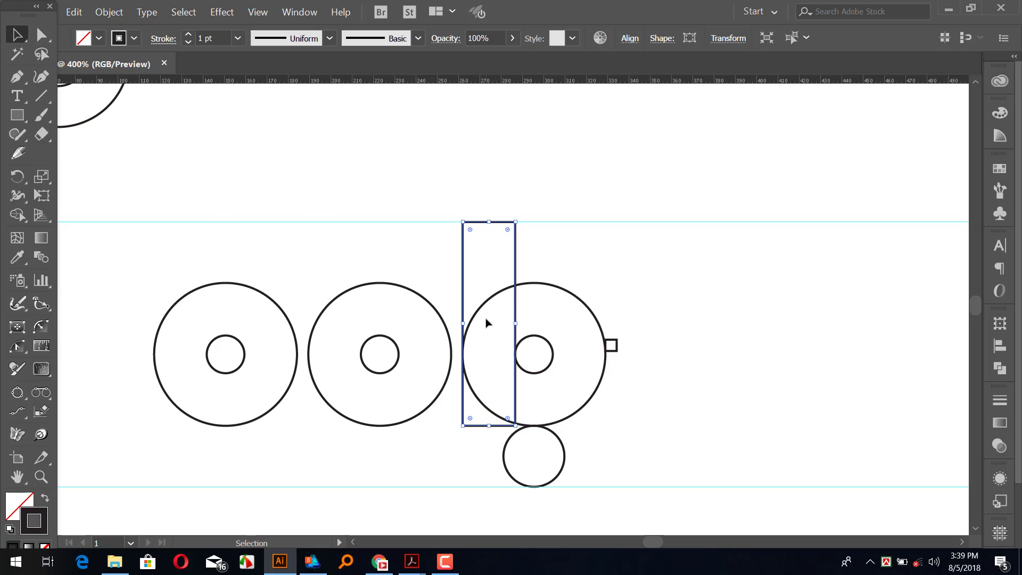
pyautogui.moveTo(486, 322)
pyautogui.mouseDown()
pyautogui.moveTo(552, 276)
pyautogui.moveTo(516, 269)
pyautogui.moveTo(672, 288)
pyautogui.mouseUp()
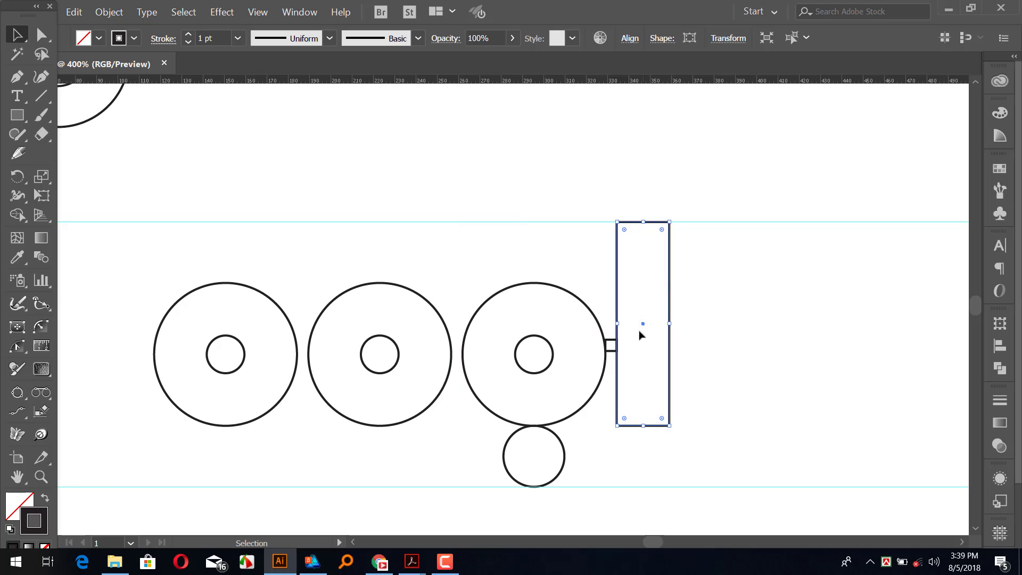
pyautogui.moveTo(611, 345)
pyautogui.mouseDown()
pyautogui.moveTo(668, 328)
pyautogui.moveTo(734, 332)
pyautogui.mouseUp()
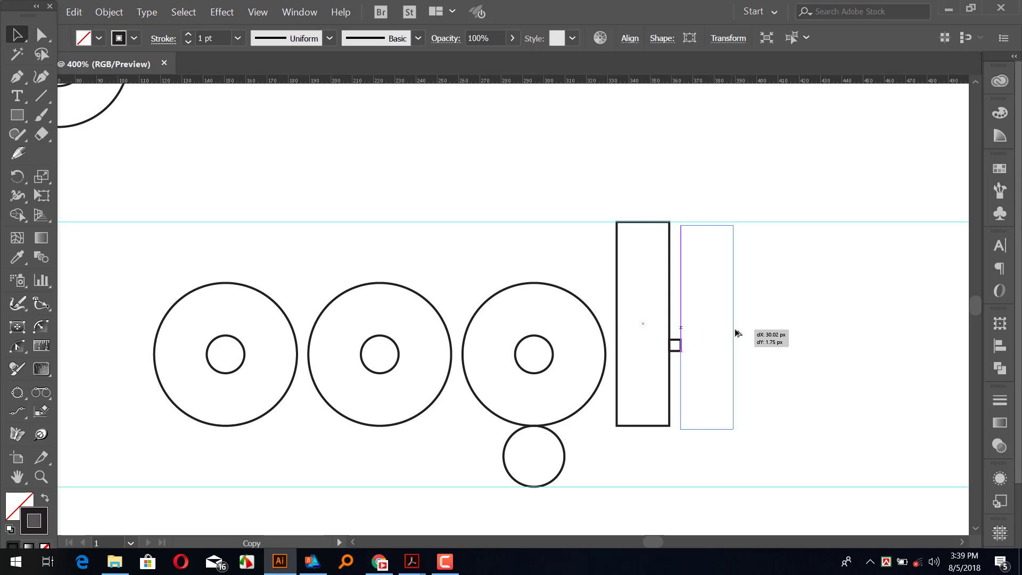
pyautogui.moveTo(736, 330); pyautogui.dragTo(661, 312)
pyautogui.click(795, 352)
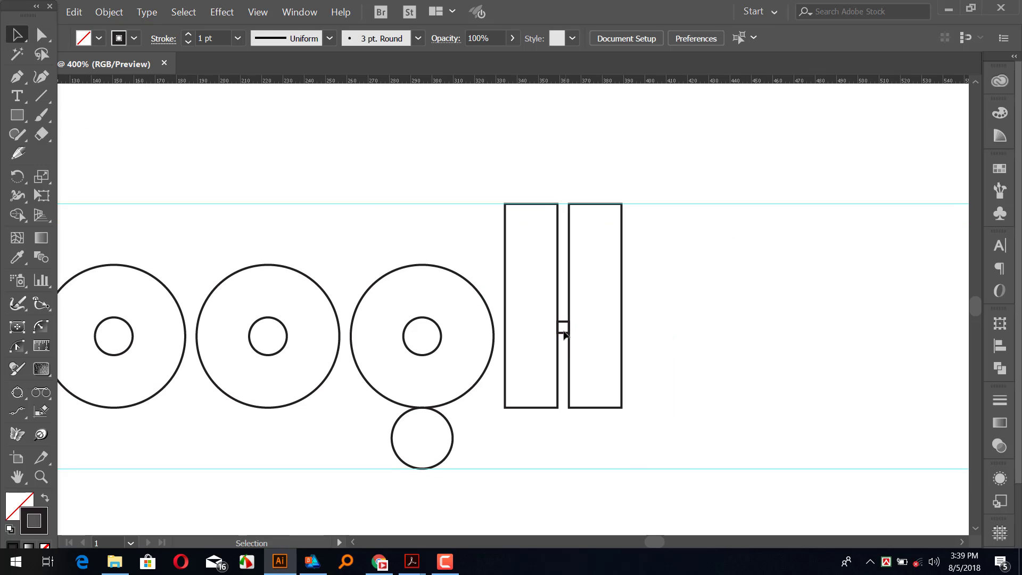
# Step: Copy the third ring to the right of the two bars, snapped against the spacing square
pyautogui.moveTo(564, 333); pyautogui.dragTo(629, 333)
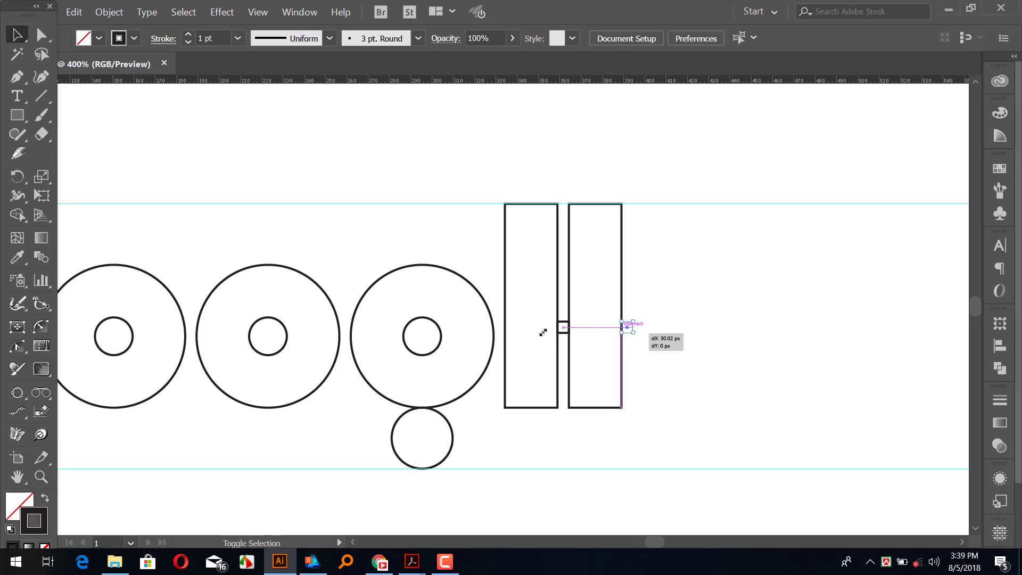
pyautogui.click(436, 322)
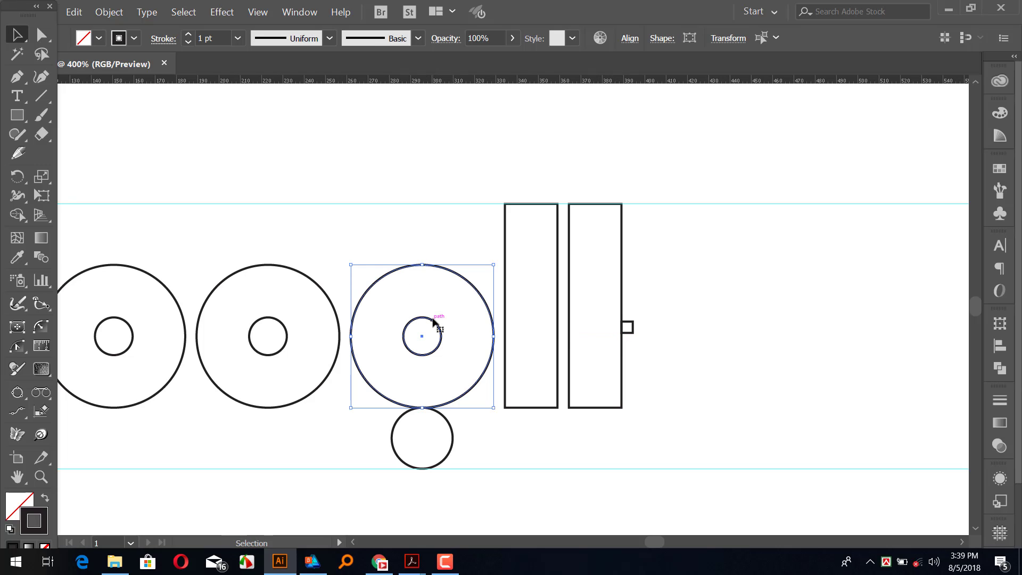
pyautogui.moveTo(434, 321); pyautogui.dragTo(714, 343)
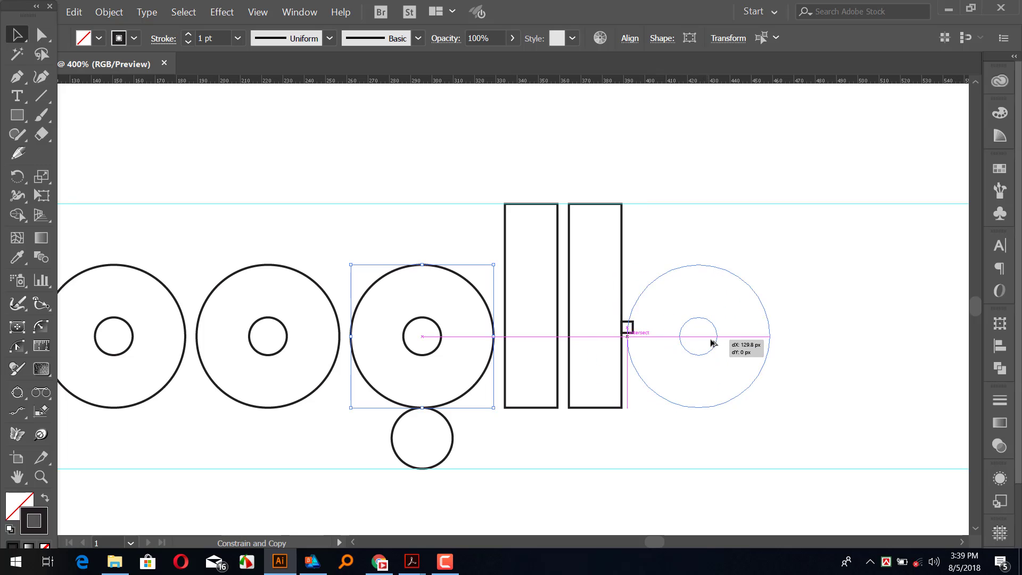
pyautogui.moveTo(713, 344); pyautogui.dragTo(714, 344)
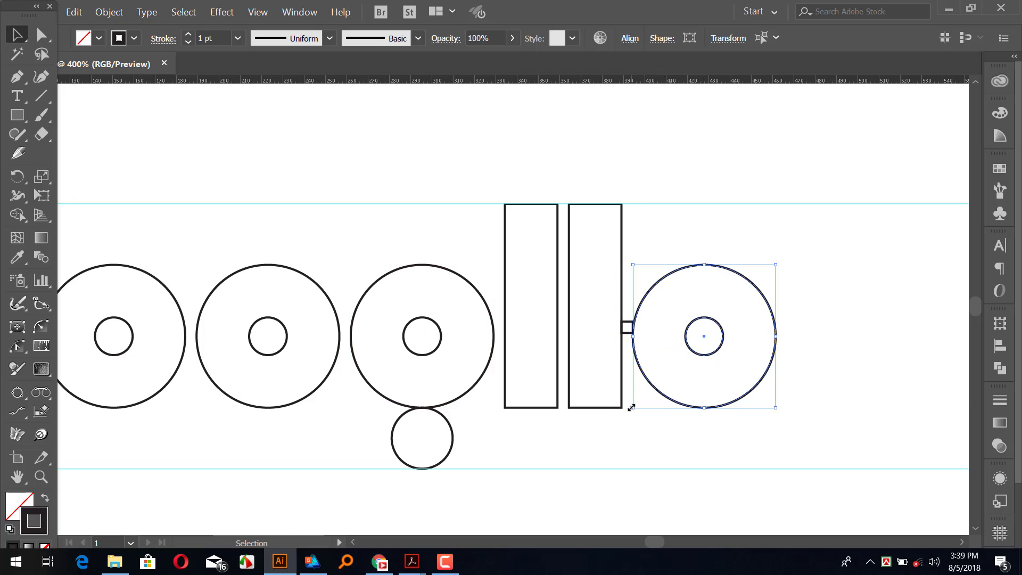
pyautogui.click(627, 419)
# Step: Move the spacing square out of the way and the small circle up beside the top-left ring
pyautogui.hscroll(-2, 598, 454)
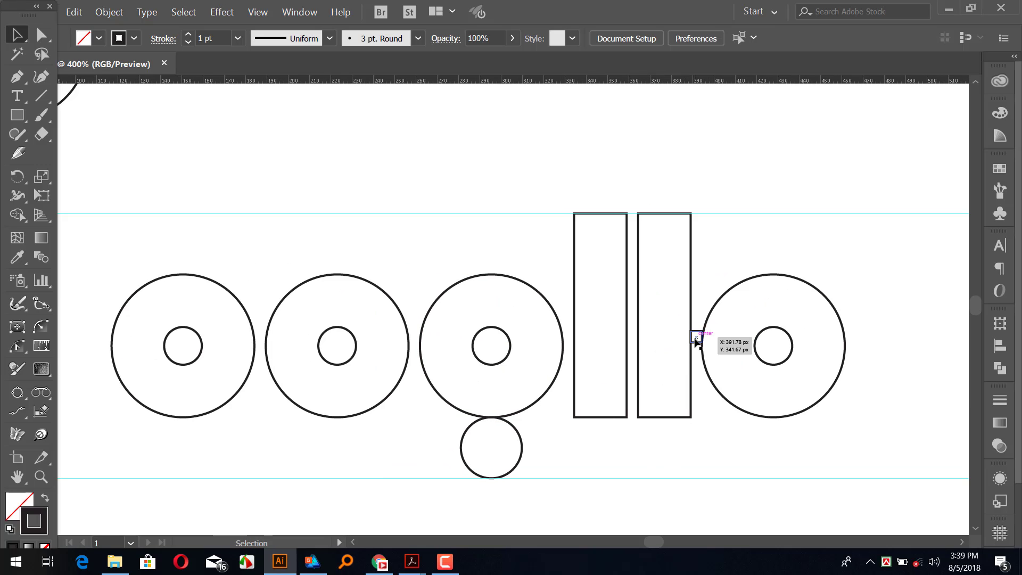
pyautogui.moveTo(702, 300); pyautogui.dragTo(739, 150)
pyautogui.click(577, 167)
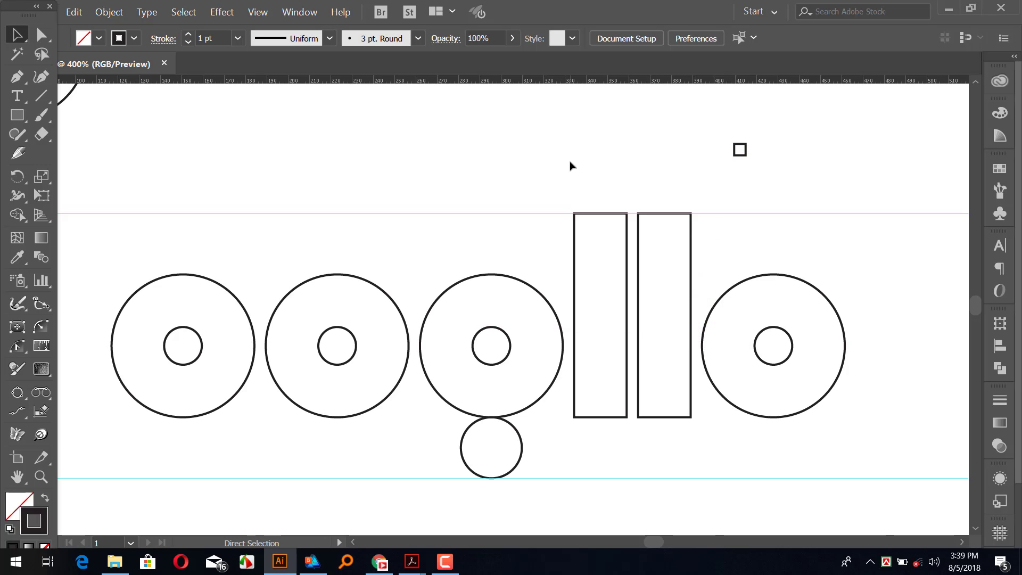
pyautogui.hotkey('ctrl', '-')
pyautogui.scroll(-2, 570, 166)
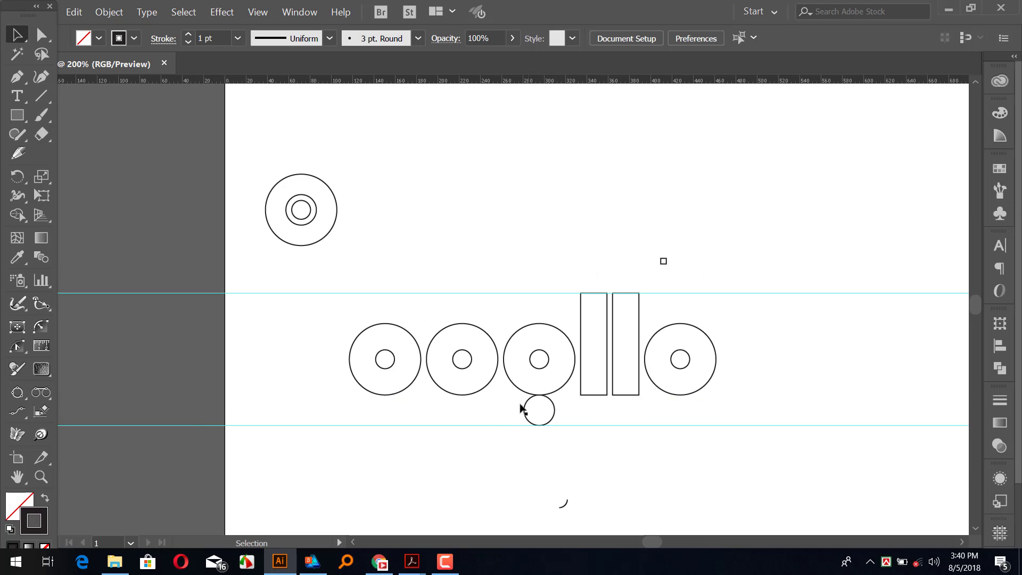
pyautogui.moveTo(512, 403)
pyautogui.mouseDown()
pyautogui.moveTo(580, 424)
pyautogui.moveTo(394, 205)
pyautogui.mouseUp()
pyautogui.click(506, 227)
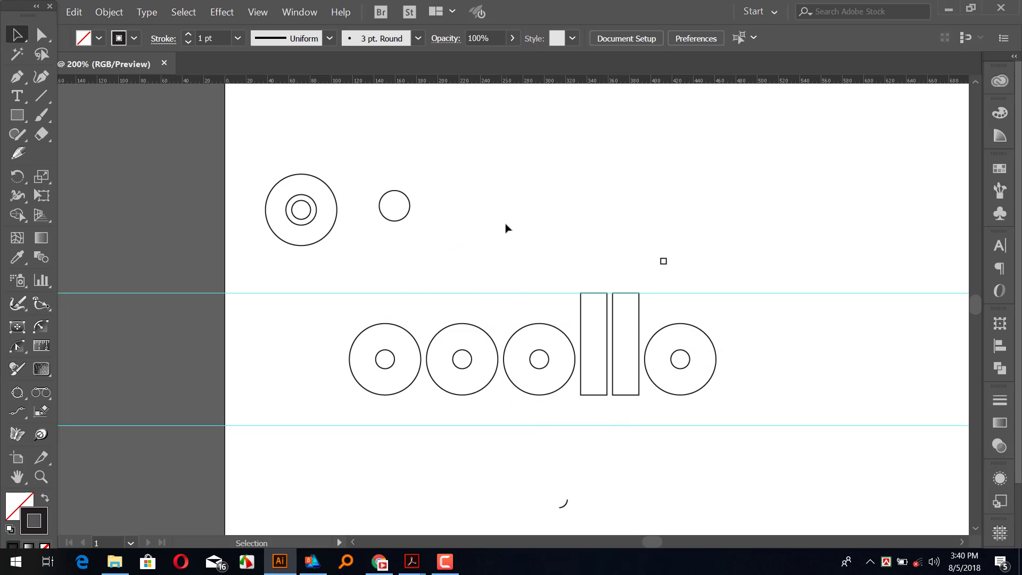
# Step: Add horizontal guides along the rings' tops and bottoms
pyautogui.scroll(1, 383, 251)
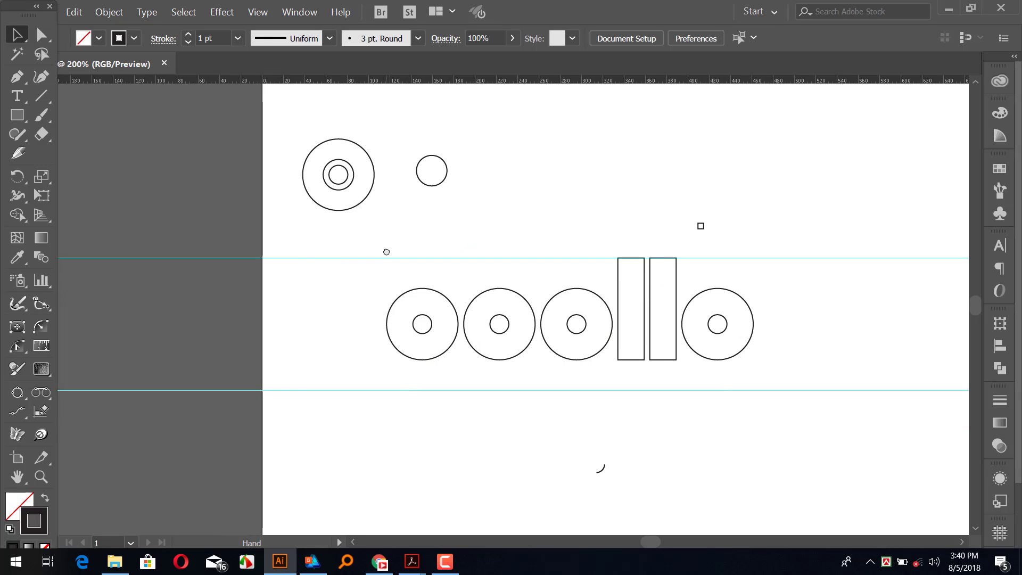
pyautogui.scroll(2, 386, 252)
pyautogui.hotkey('ctrl', '=')
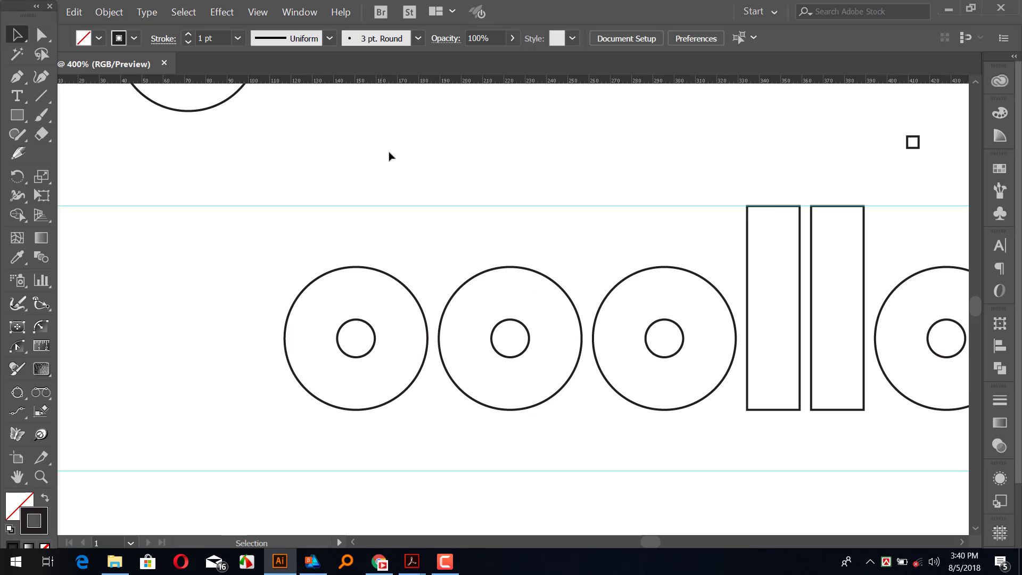
pyautogui.moveTo(450, 83); pyautogui.dragTo(357, 267)
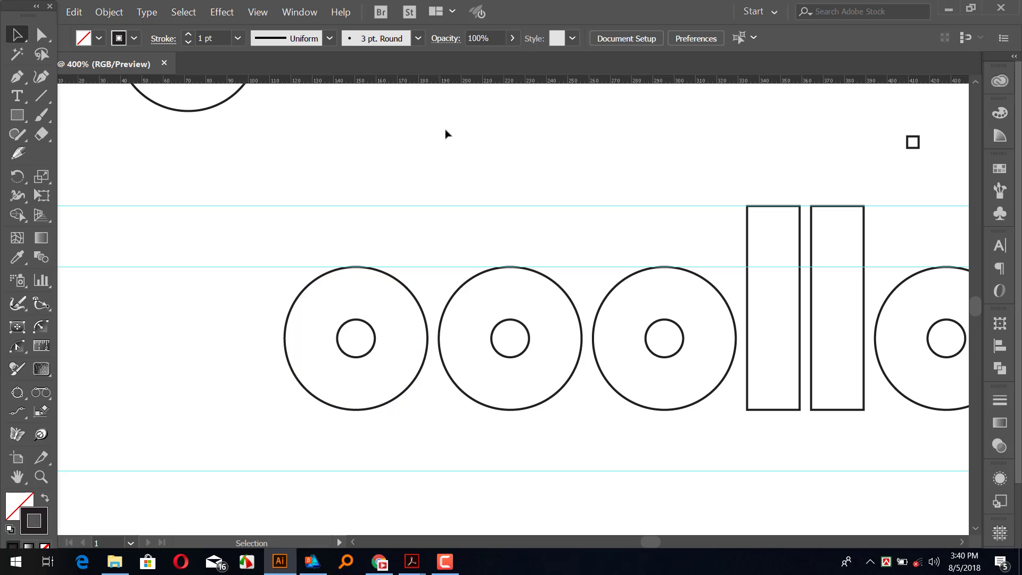
pyautogui.moveTo(445, 84); pyautogui.dragTo(355, 410)
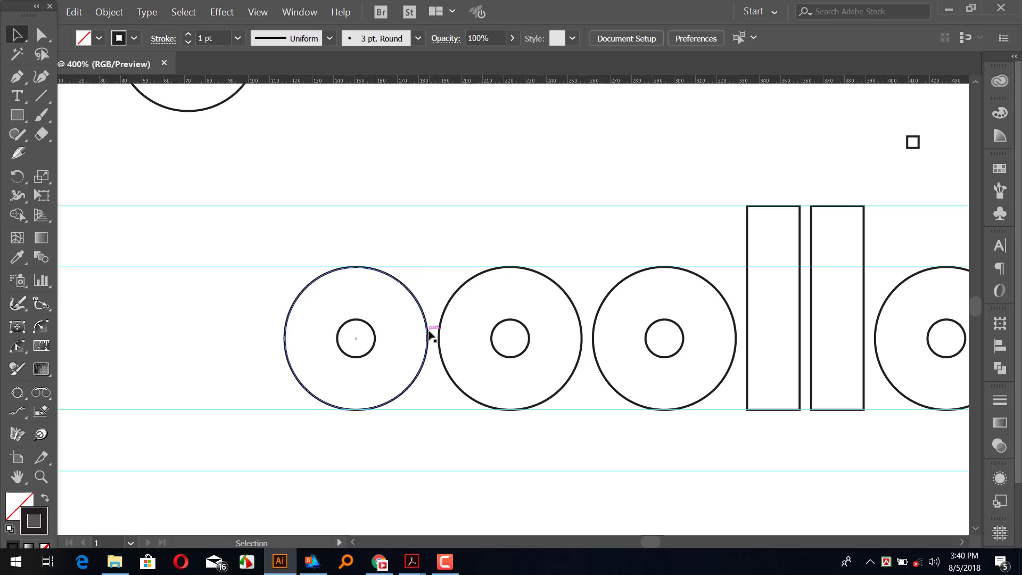
# Step: Draw a vertical line at the first ring's right edge and a chevron path closing against it
pyautogui.press('\\')
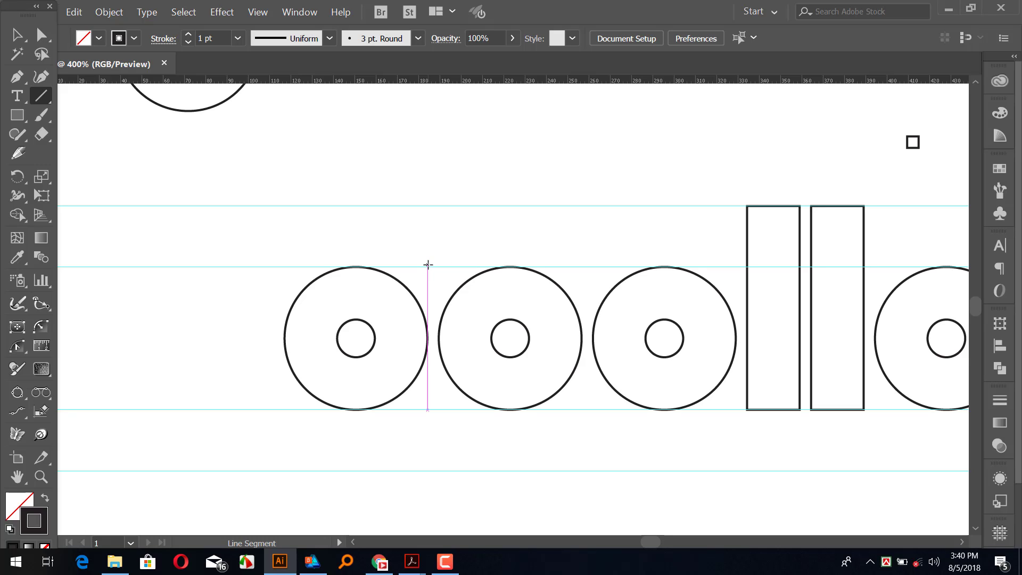
pyautogui.moveTo(427, 266); pyautogui.dragTo(432, 410)
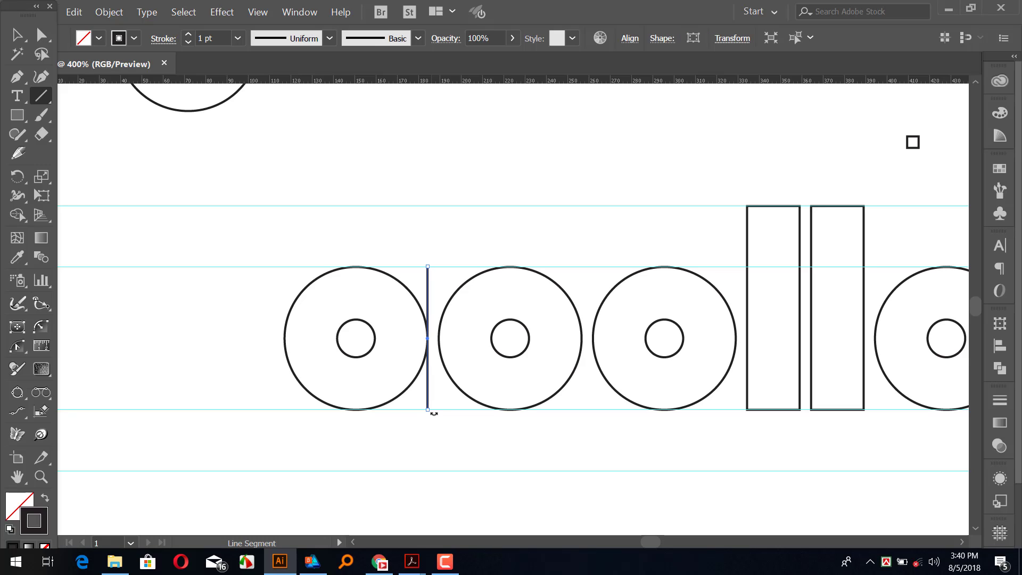
pyautogui.press('p')
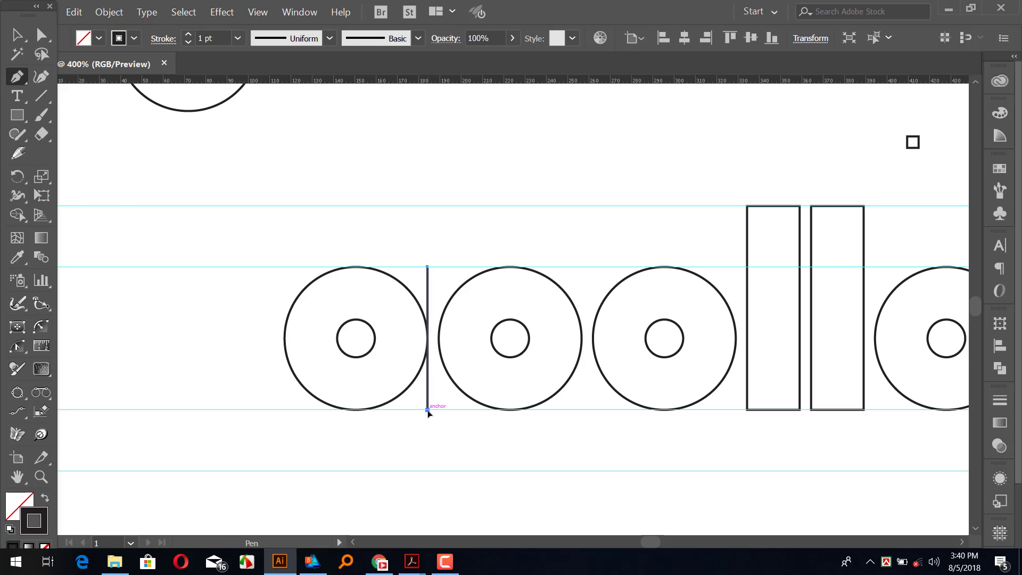
pyautogui.click(428, 410)
pyautogui.click(356, 409)
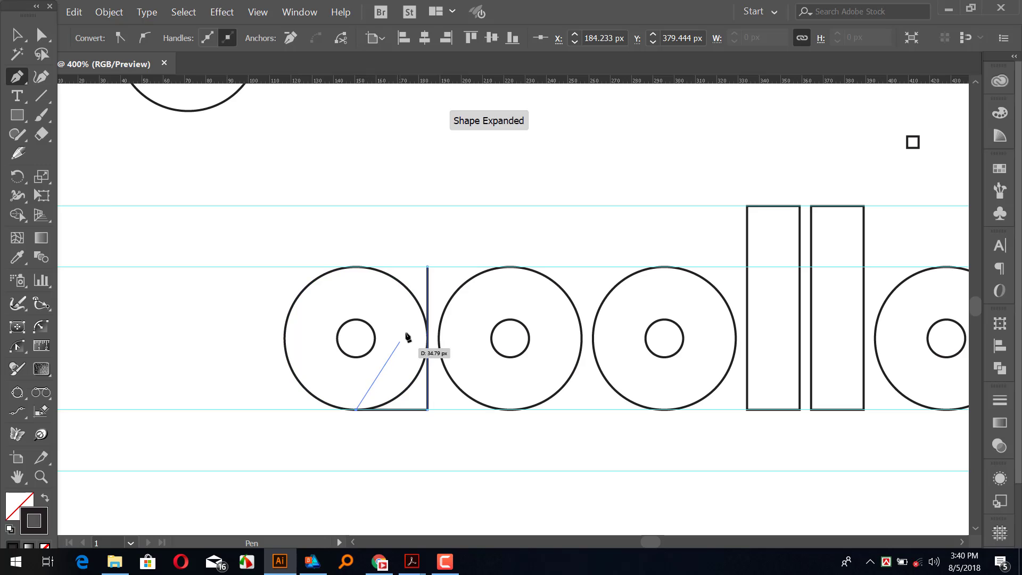
pyautogui.click(405, 329)
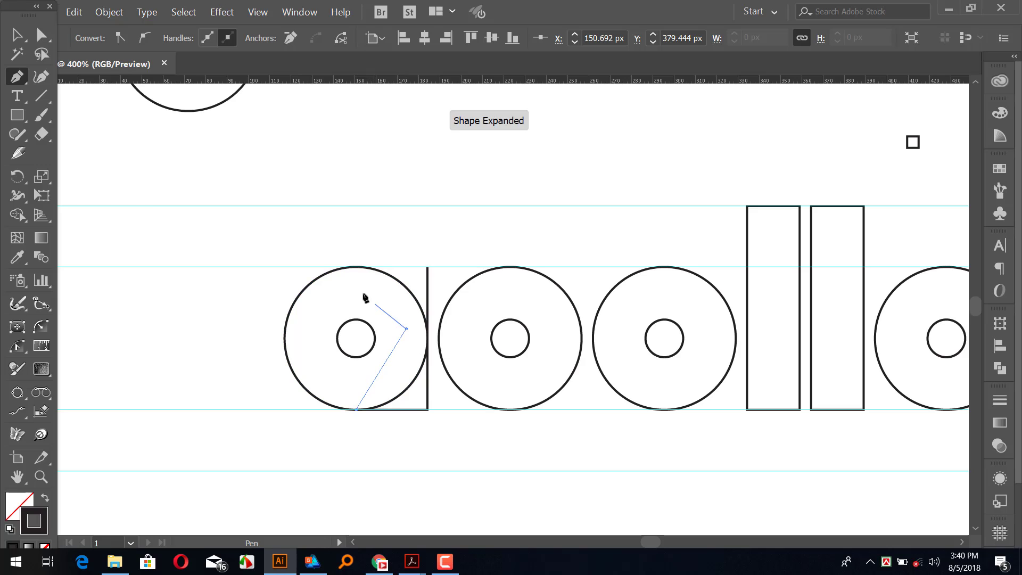
pyautogui.click(356, 267)
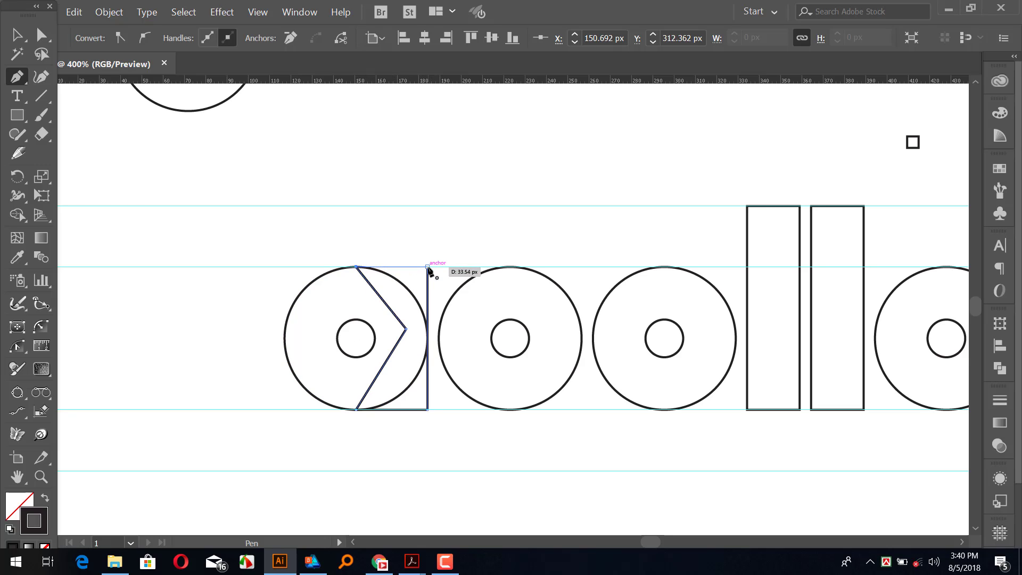
pyautogui.click(428, 268)
pyautogui.press('v')
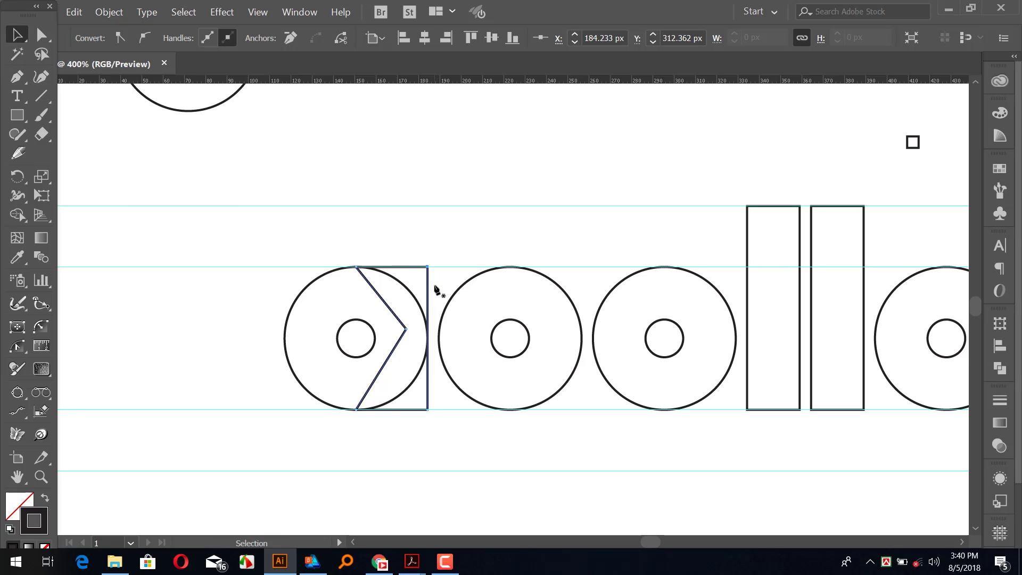
pyautogui.click(434, 290)
# Step: Merge the ring and chevron with Shape Builder into a solid black letter body
pyautogui.moveTo(300, 213); pyautogui.dragTo(418, 398)
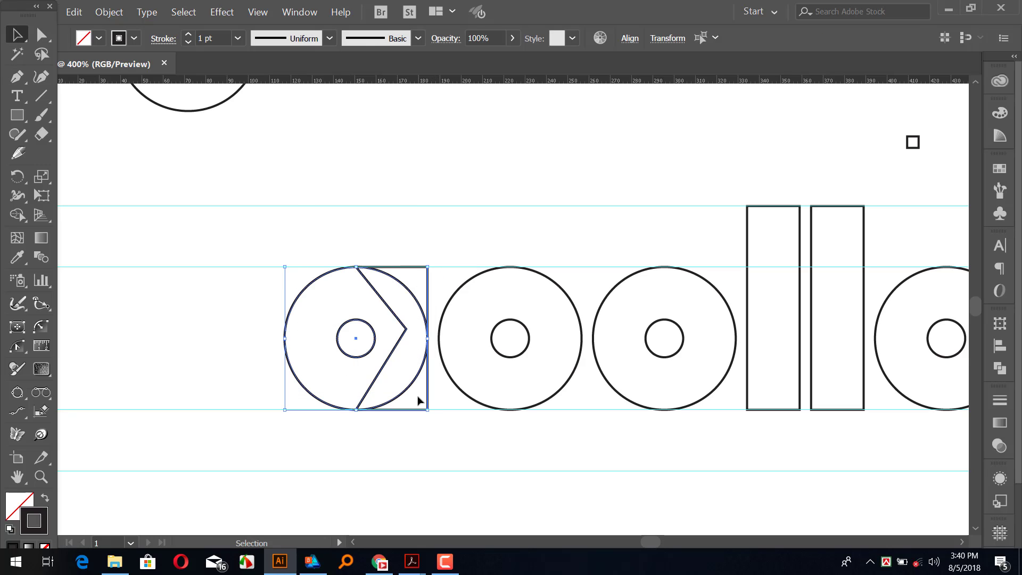
pyautogui.press('shift')
pyautogui.hotkey('shift', 'm')
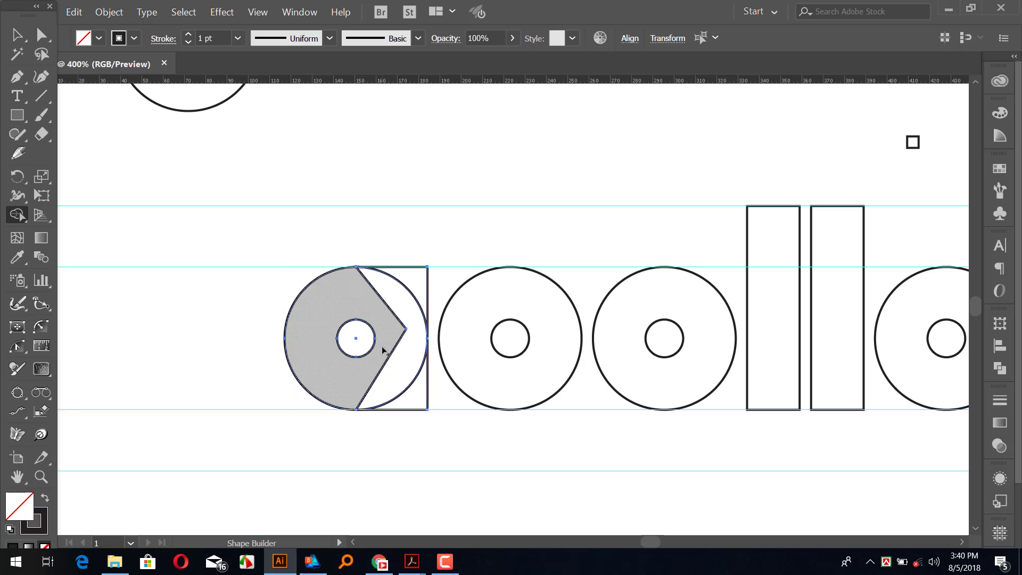
pyautogui.moveTo(374, 318)
pyautogui.mouseDown()
pyautogui.moveTo(418, 394)
pyautogui.moveTo(376, 378)
pyautogui.moveTo(359, 346)
pyautogui.mouseUp()
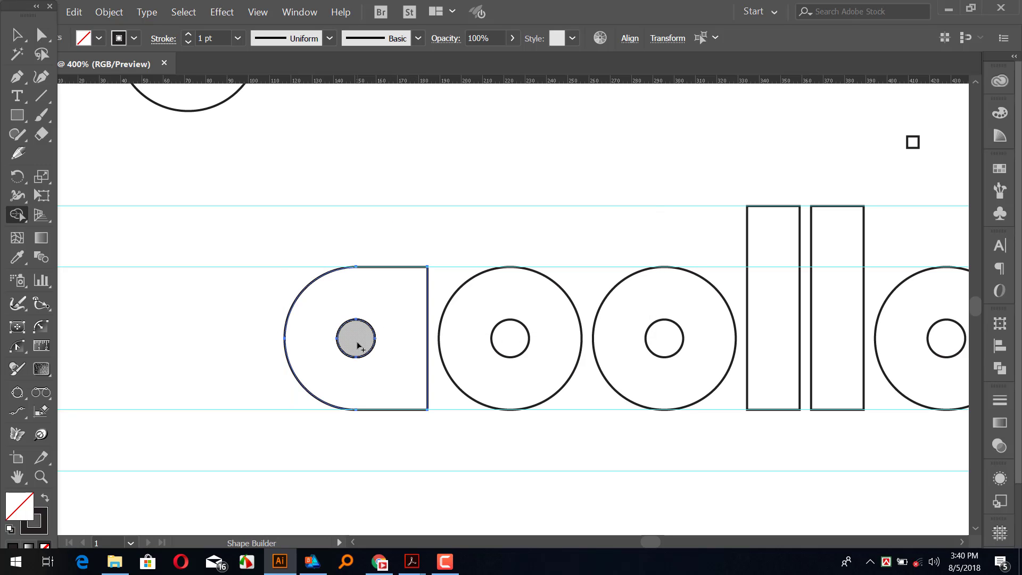
pyautogui.click(358, 346)
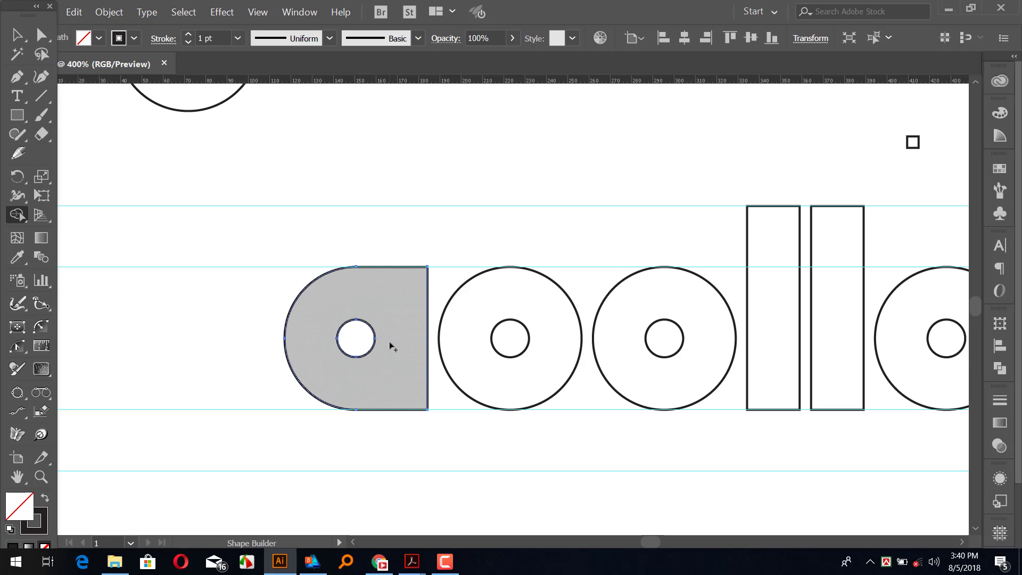
pyautogui.hotkey('shift', 'x')
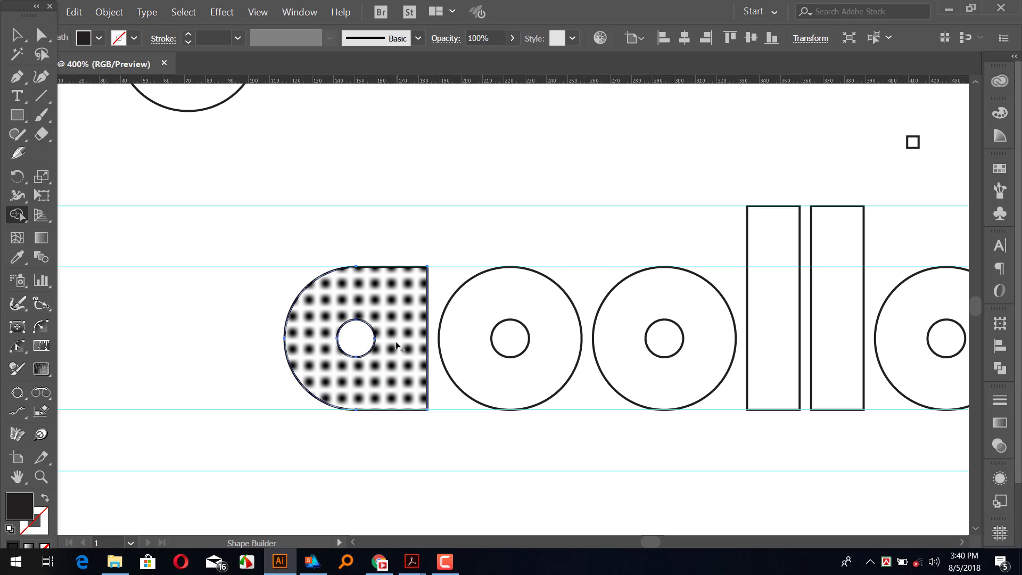
pyautogui.click(397, 346)
pyautogui.press('v')
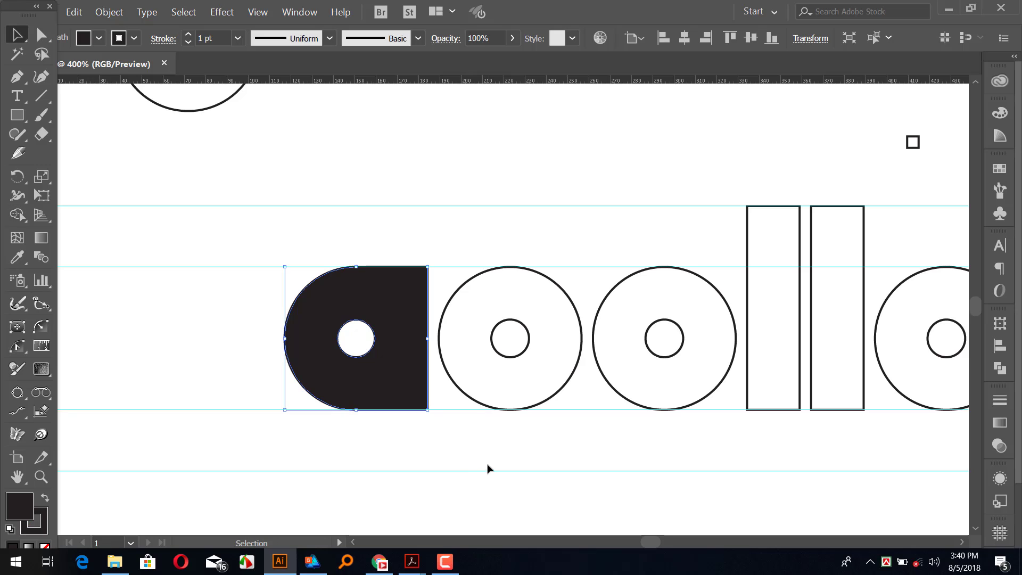
pyautogui.click(486, 468)
pyautogui.moveTo(457, 203); pyautogui.dragTo(346, 215)
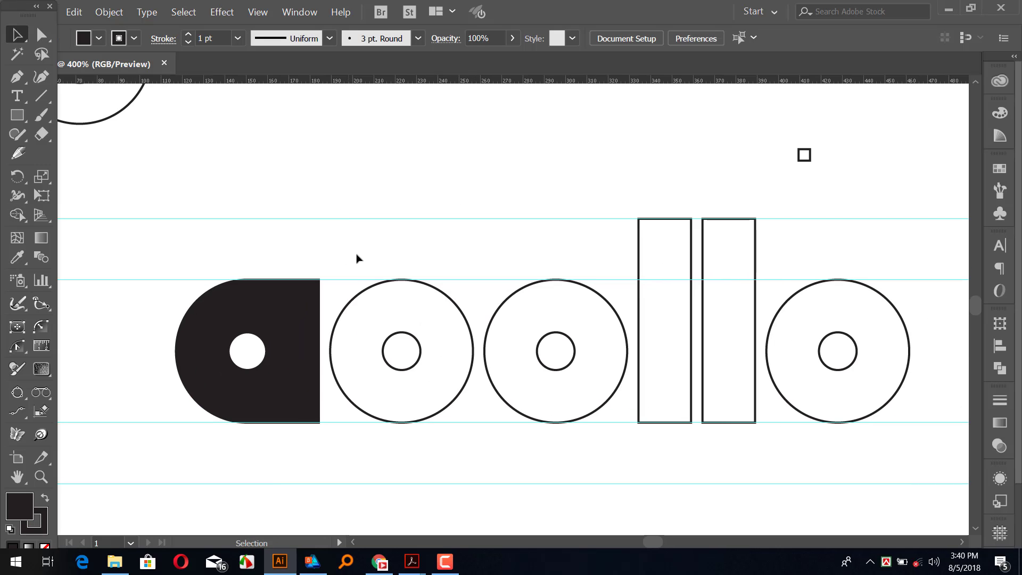
# Step: Draw an unfilled stem rectangle descending from the second ring
pyautogui.moveTo(394, 483); pyautogui.dragTo(489, 397)
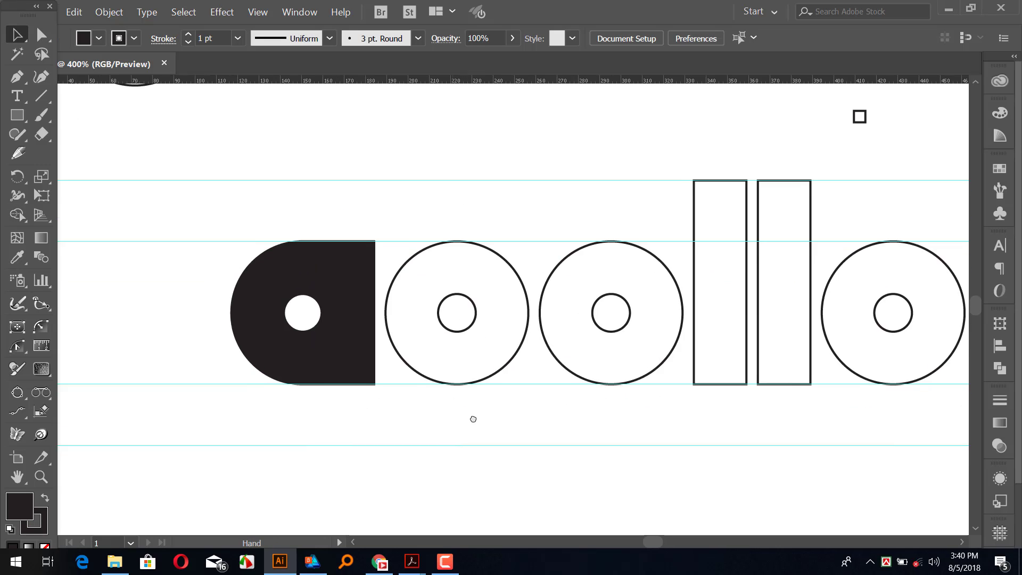
pyautogui.press('m')
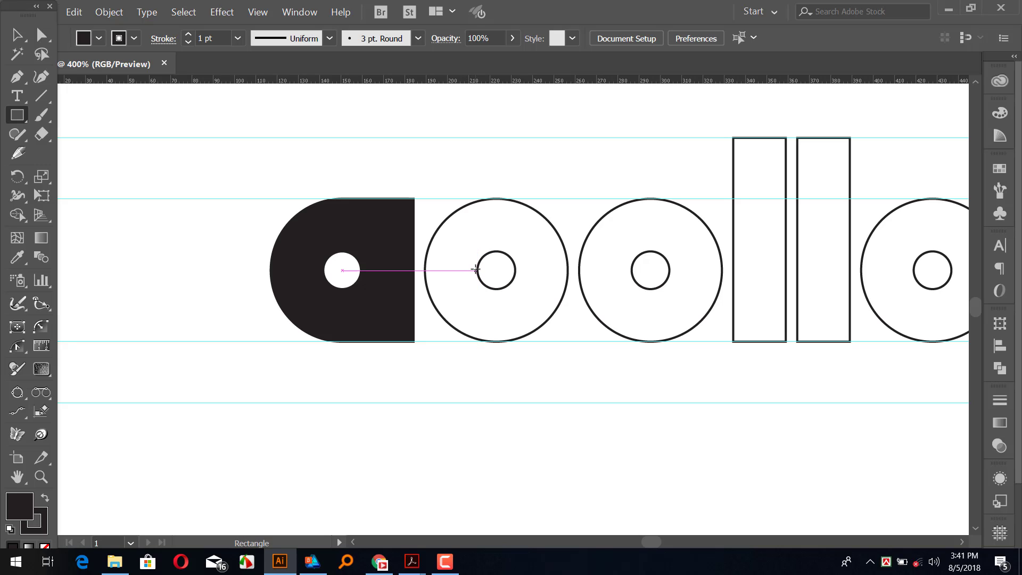
pyautogui.moveTo(478, 270); pyautogui.dragTo(425, 401)
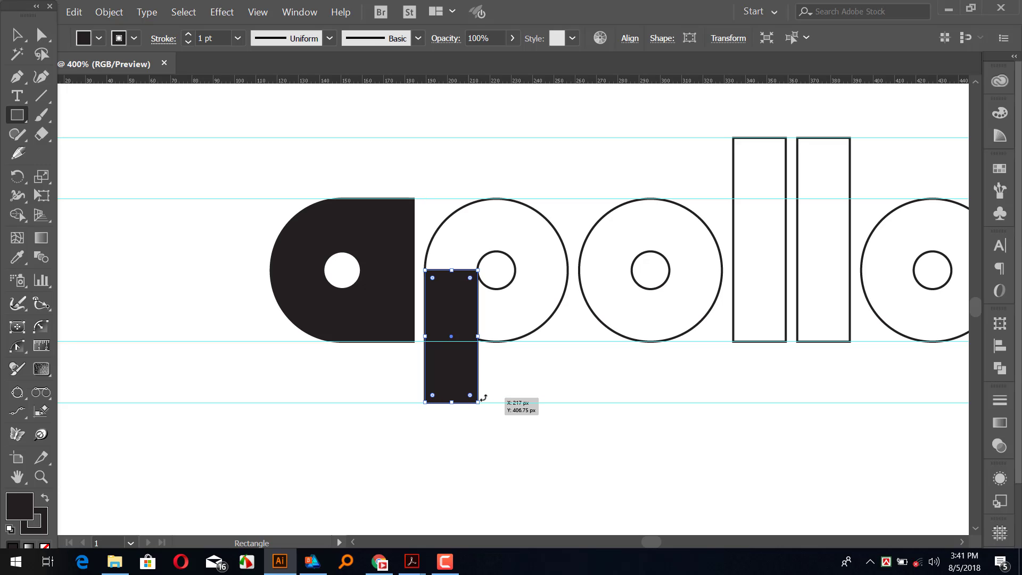
pyautogui.press('/')
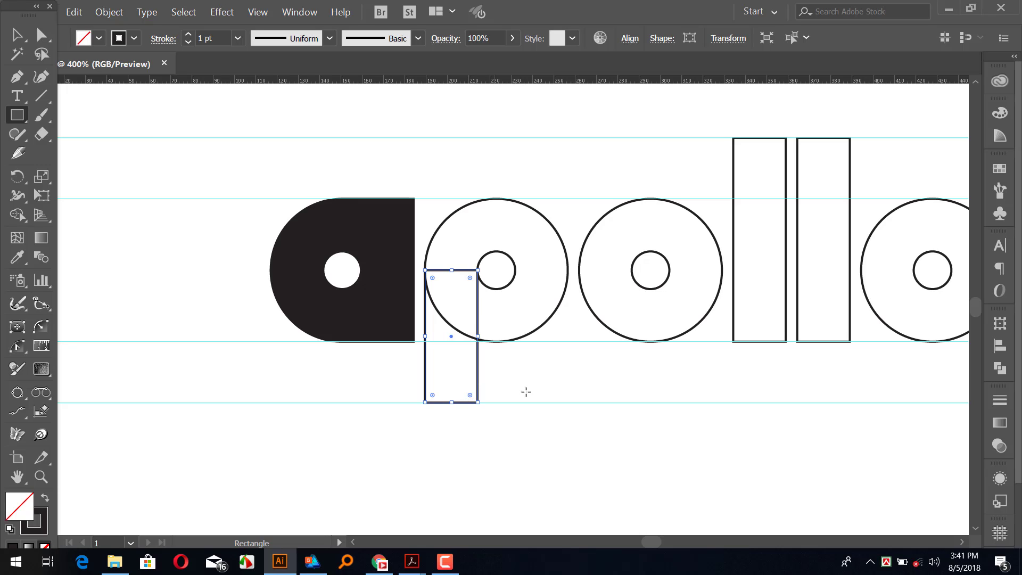
pyautogui.press('v')
pyautogui.click(612, 413)
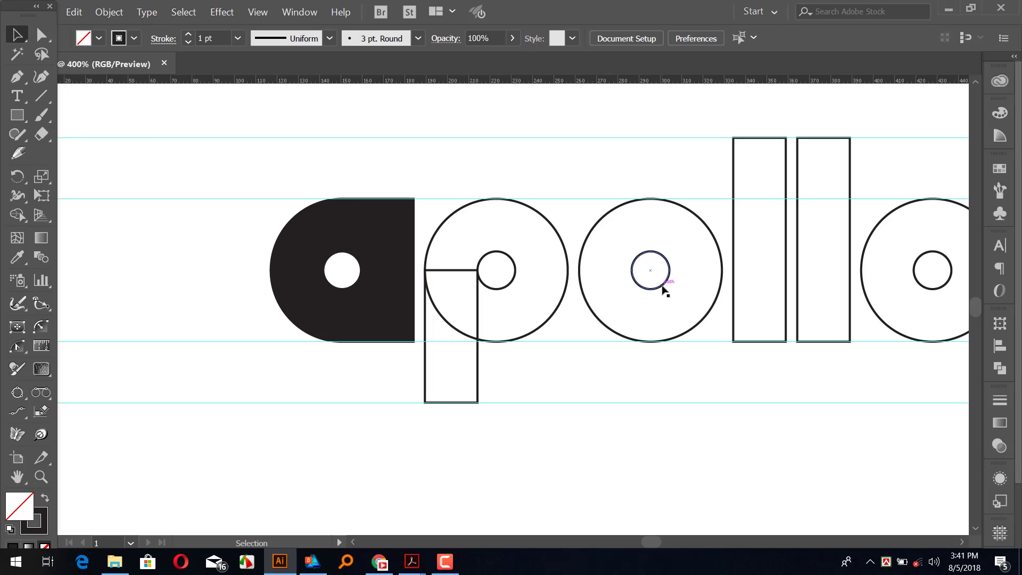
# Step: Copy the small circle to the bottom of the p's stem
pyautogui.moveTo(665, 291); pyautogui.dragTo(473, 406)
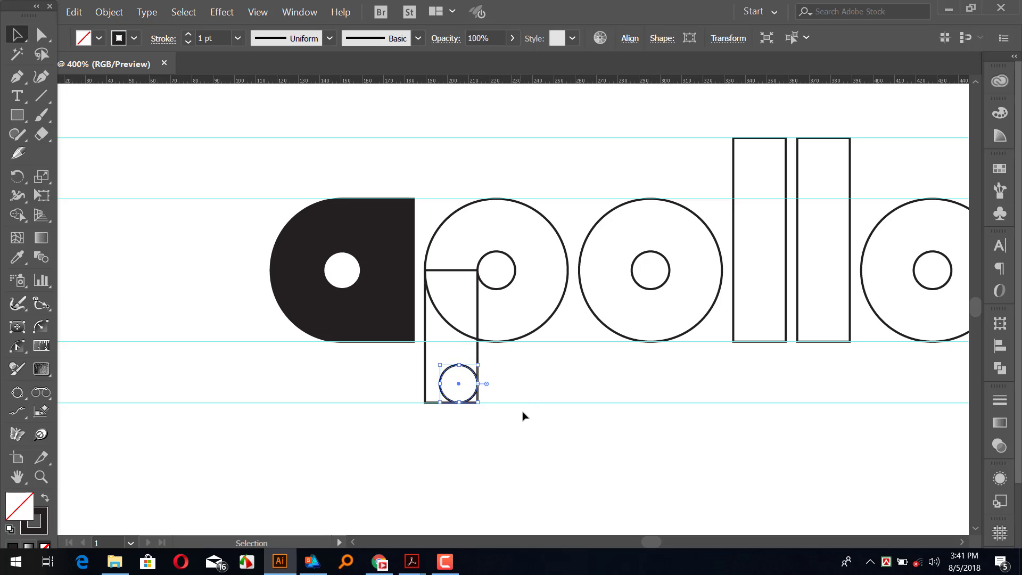
pyautogui.click(523, 416)
pyautogui.hotkey('ctrl', '+')
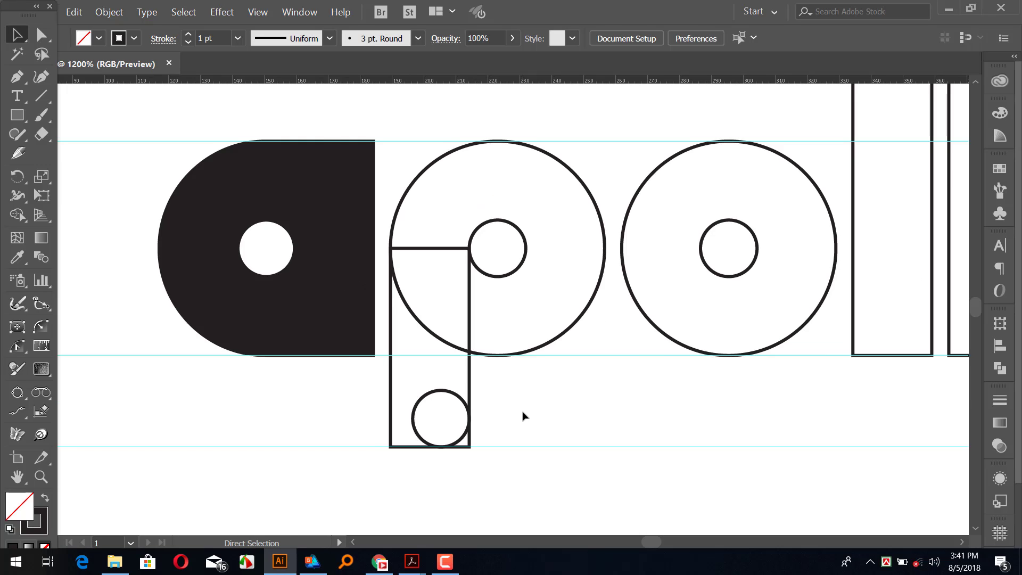
pyautogui.hotkey('ctrl', '+')
pyautogui.moveTo(571, 542); pyautogui.dragTo(570, 272)
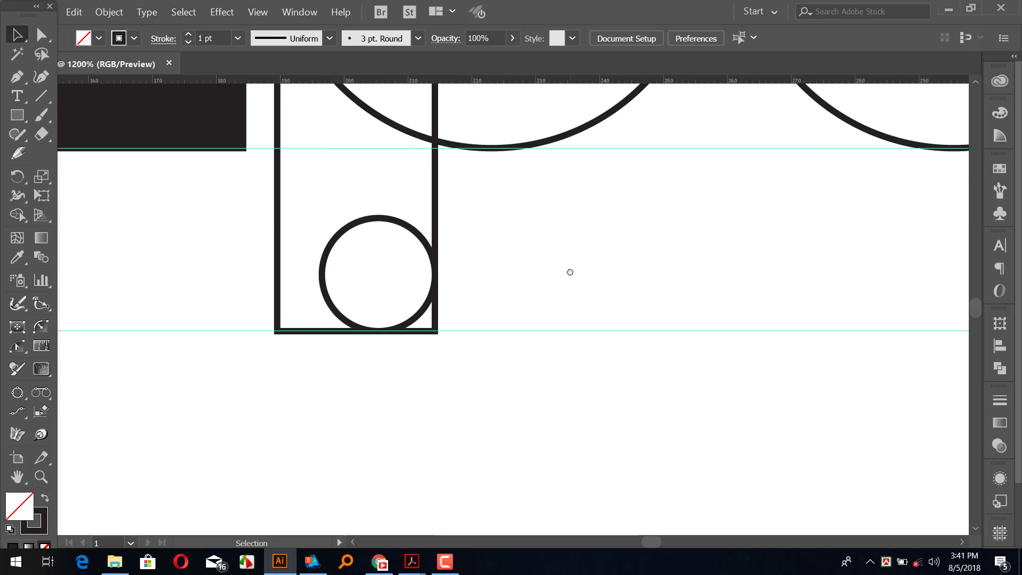
# Step: Round the stem's bottom-right corner with the live corner widget
pyautogui.press('a')
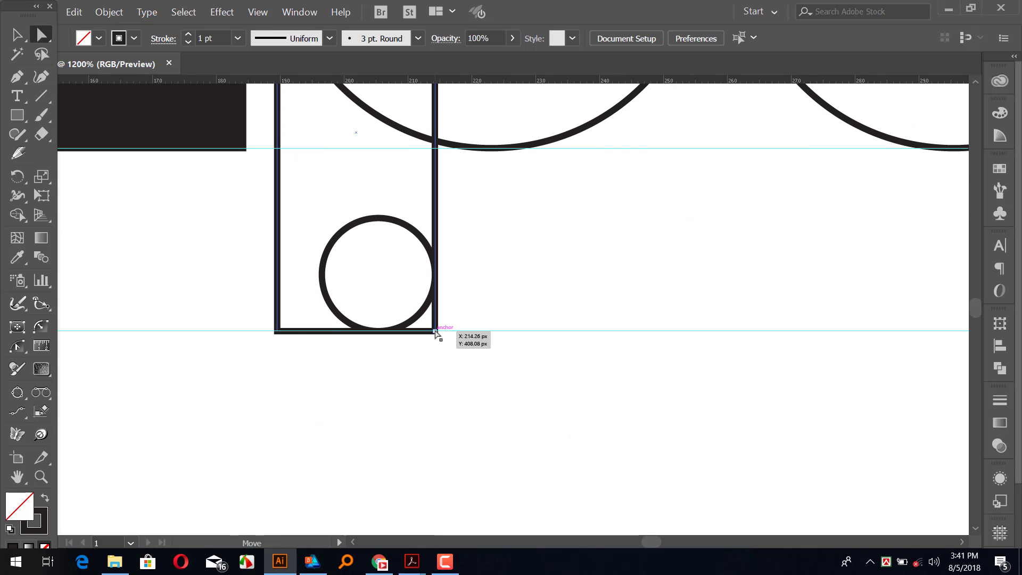
pyautogui.click(433, 331)
pyautogui.moveTo(428, 326); pyautogui.dragTo(380, 292)
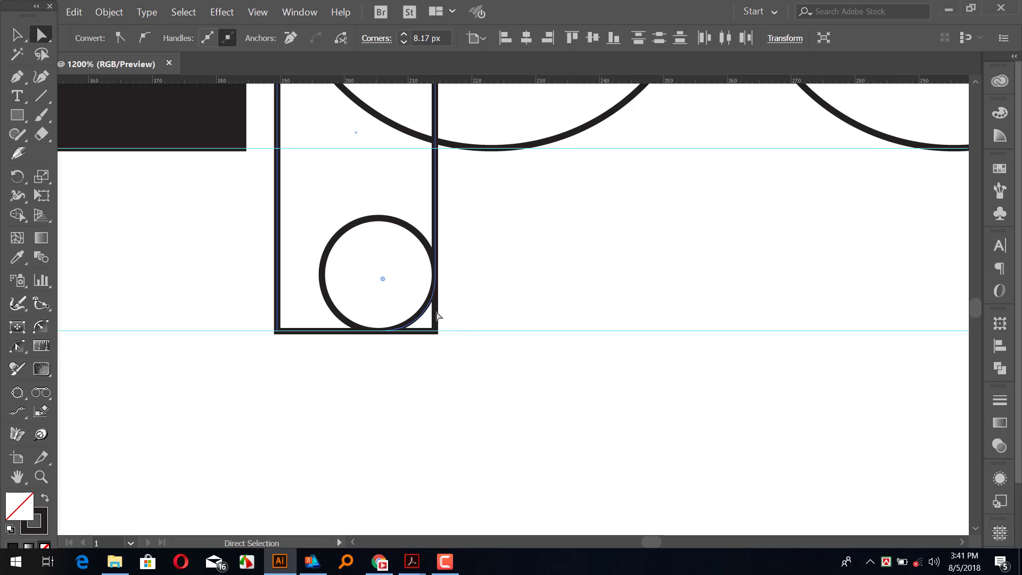
pyautogui.click(487, 326)
pyautogui.hotkey('ctrl', '-')
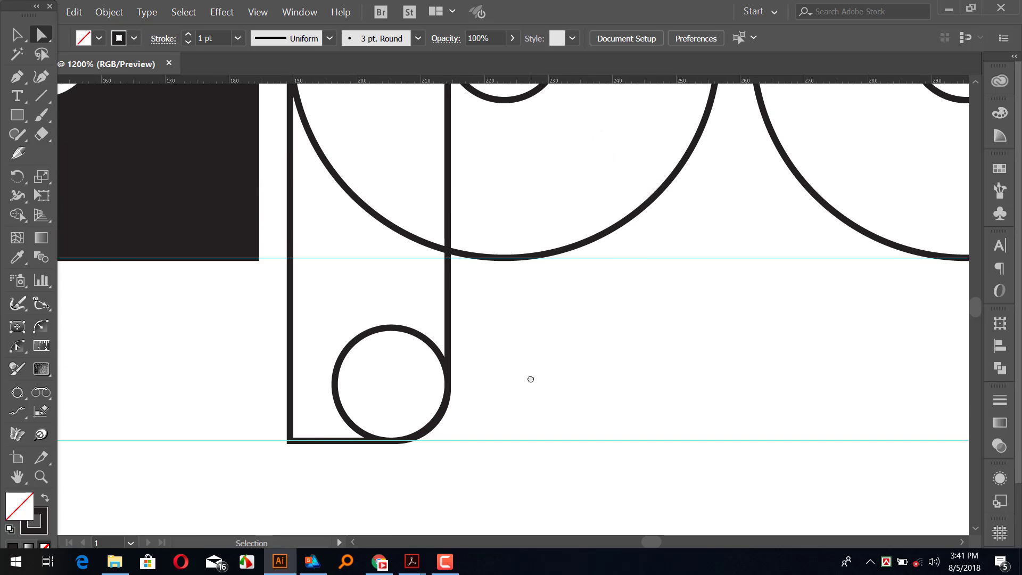
pyautogui.hotkey('ctrl', '-')
pyautogui.hotkey('ctrl', '-')
# Step: Merge the p's bowl and stem into one black-filled shape with Shape Builder
pyautogui.press('v')
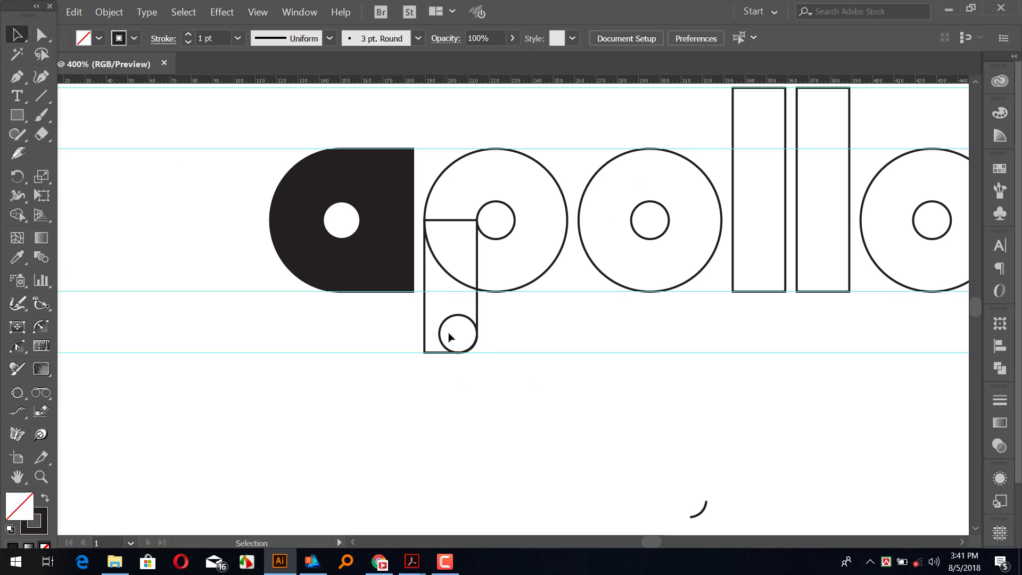
pyautogui.moveTo(463, 322); pyautogui.dragTo(594, 336)
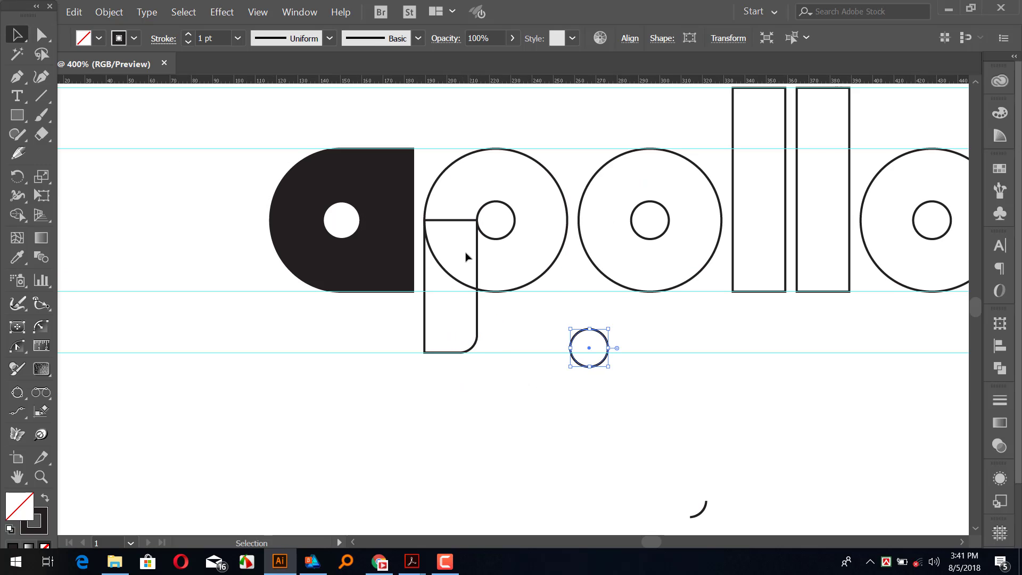
pyautogui.click(516, 343)
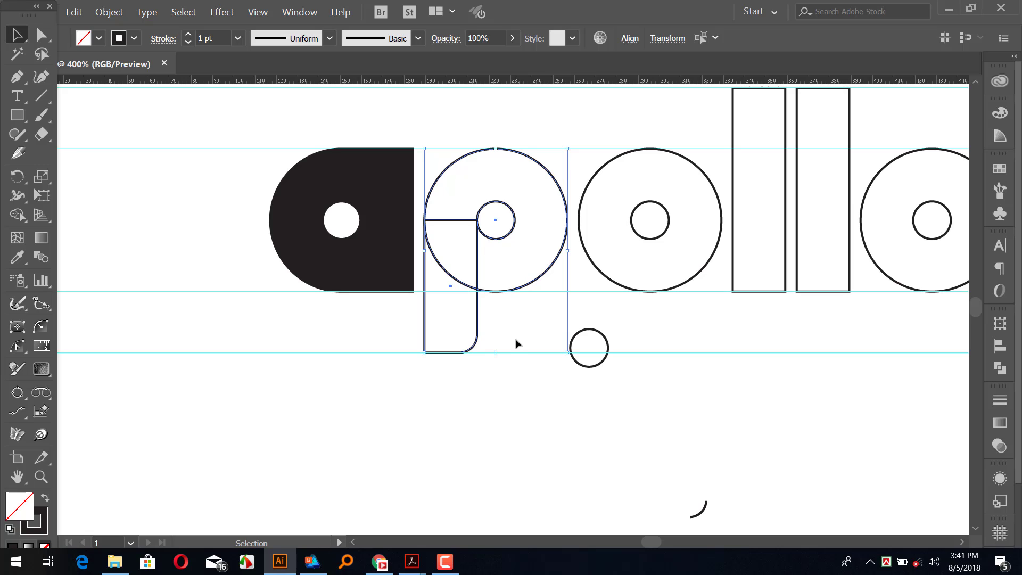
pyautogui.hotkey('shift', 'm')
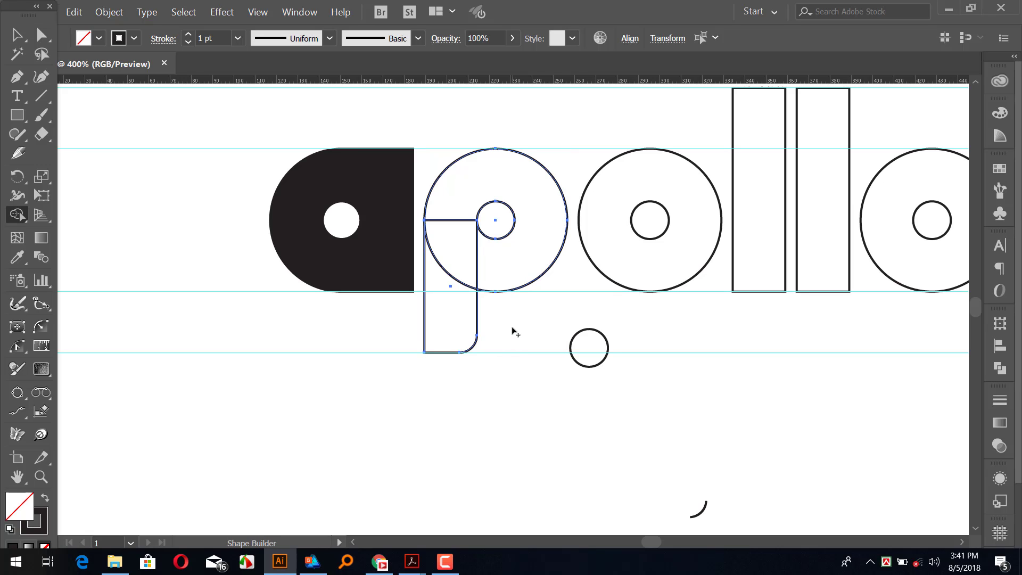
pyautogui.hotkey('shift', 'x')
pyautogui.moveTo(475, 180)
pyautogui.mouseDown()
pyautogui.moveTo(455, 261)
pyautogui.moveTo(488, 286)
pyautogui.mouseUp()
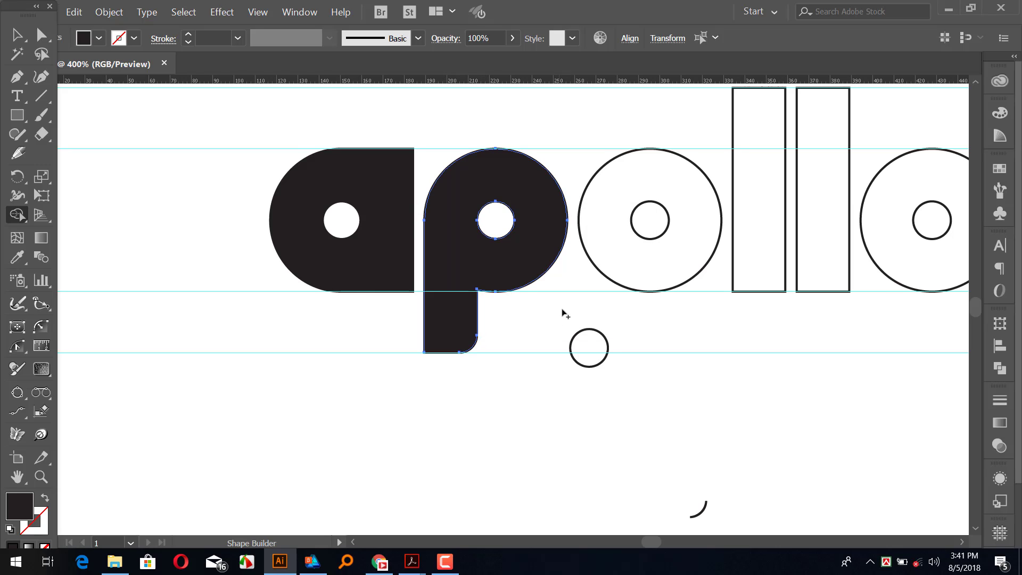
pyautogui.moveTo(577, 313); pyautogui.dragTo(479, 342)
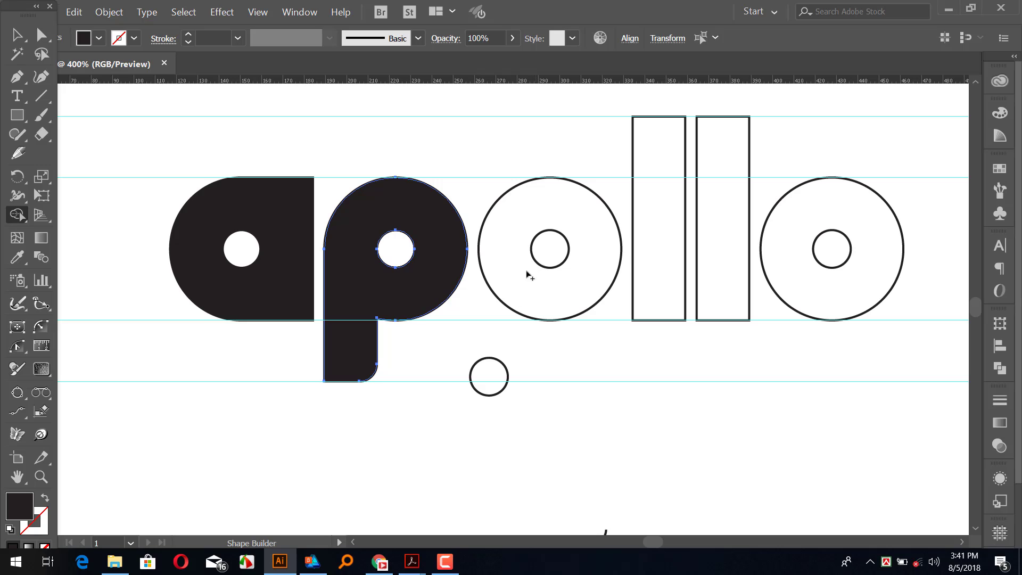
# Step: Fill the first o's outer ring black with Shape Builder, leaving the round hole
pyautogui.press('v')
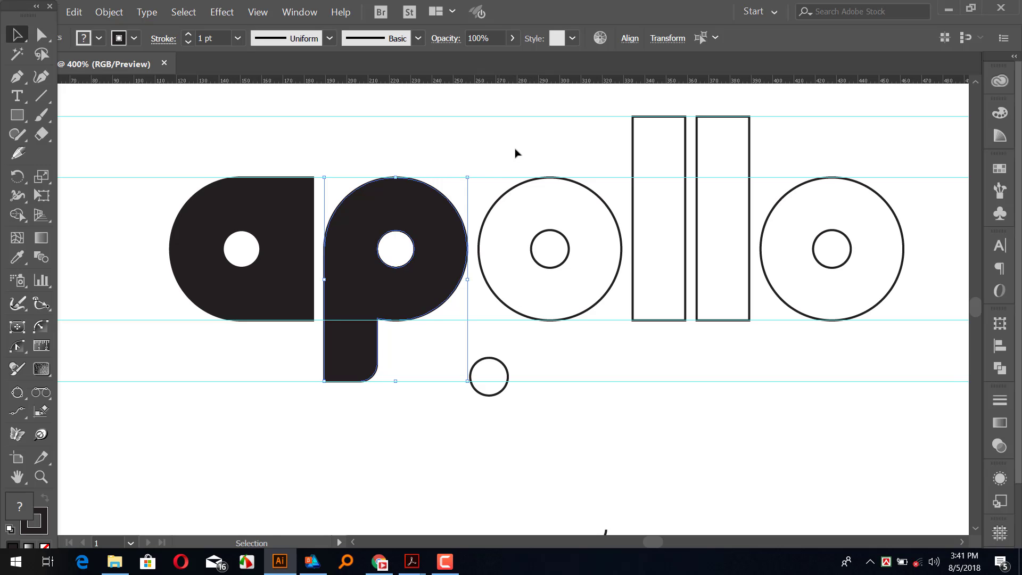
pyautogui.moveTo(516, 154); pyautogui.dragTo(590, 280)
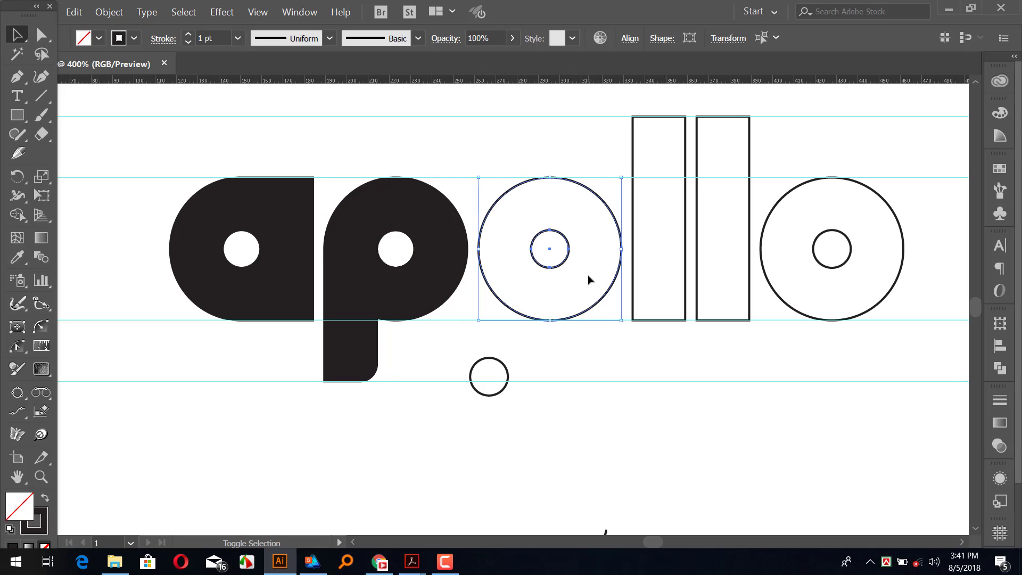
pyautogui.hotkey('shift', 'm')
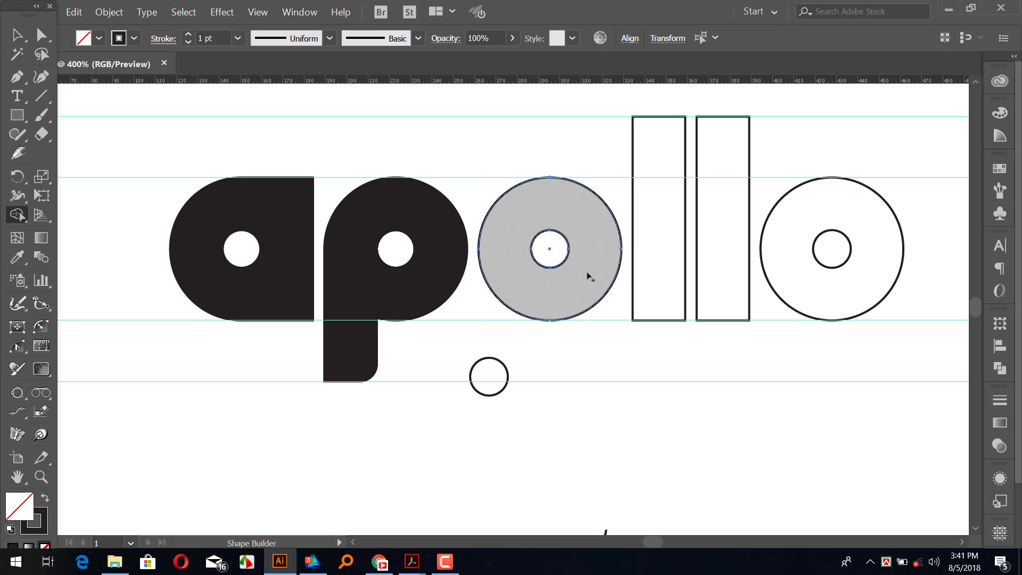
pyautogui.hotkey('shift', 'x')
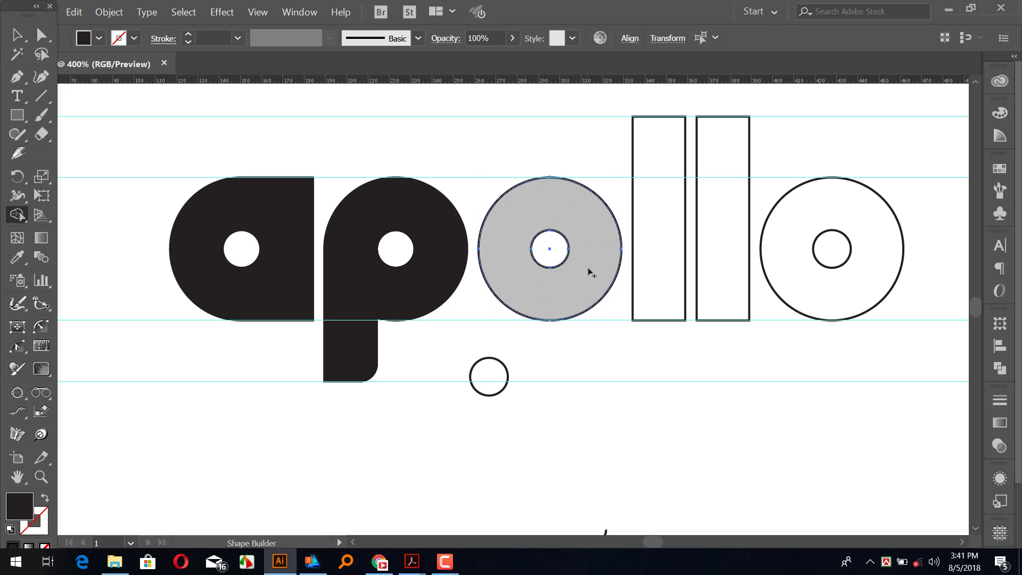
pyautogui.moveTo(588, 272); pyautogui.dragTo(533, 250)
pyautogui.keyDown('alt'); pyautogui.click(552, 253); pyautogui.keyUp('alt')
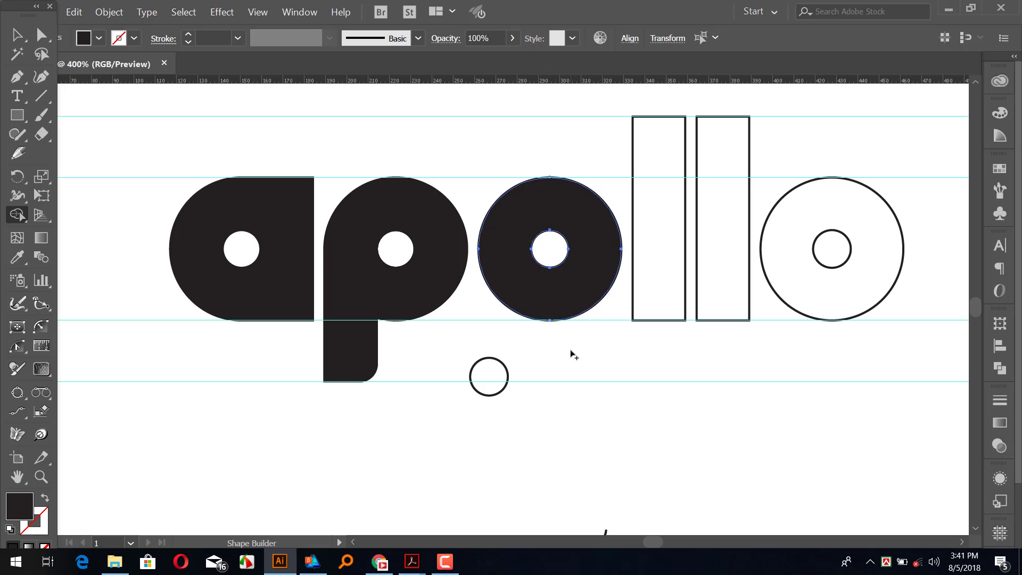
pyautogui.press('v')
pyautogui.click(585, 380)
# Step: Fit small circles into the bottom-left corners of both l bars
pyautogui.moveTo(632, 378); pyautogui.dragTo(479, 403)
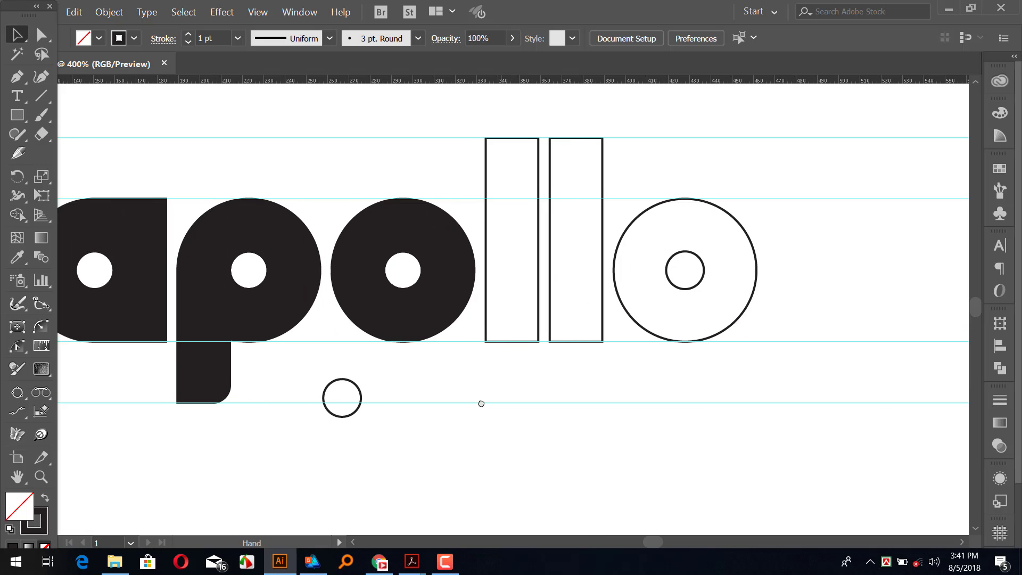
pyautogui.moveTo(492, 128); pyautogui.dragTo(521, 168)
pyautogui.click(479, 420)
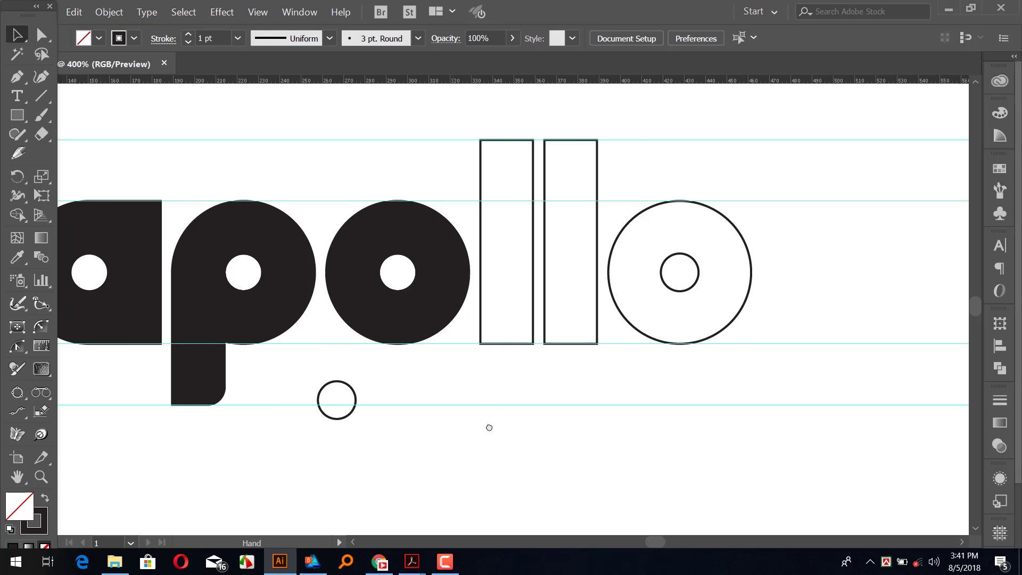
pyautogui.moveTo(486, 426); pyautogui.dragTo(526, 428)
pyautogui.moveTo(383, 417); pyautogui.dragTo(541, 334)
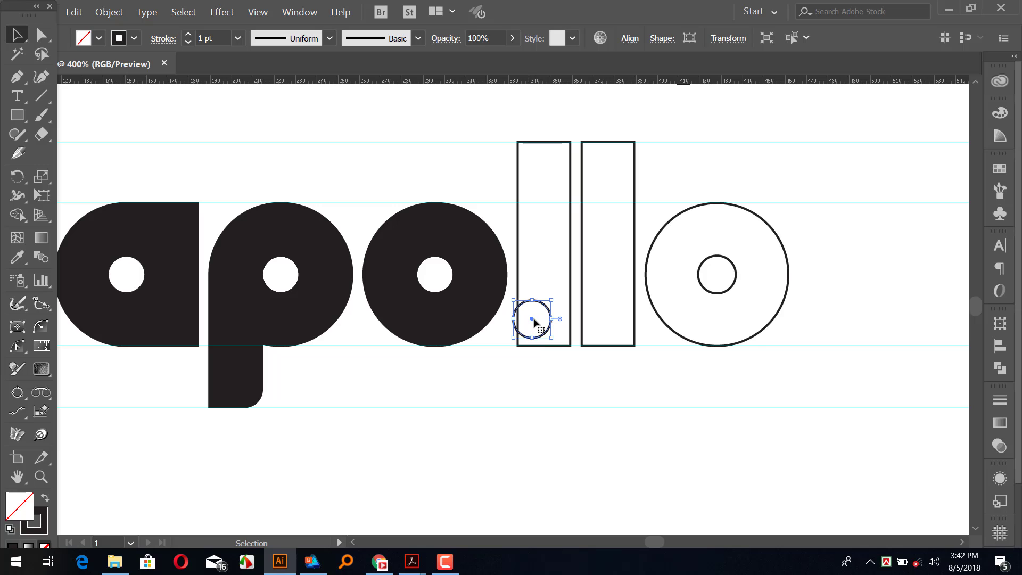
pyautogui.moveTo(533, 322); pyautogui.dragTo(536, 328)
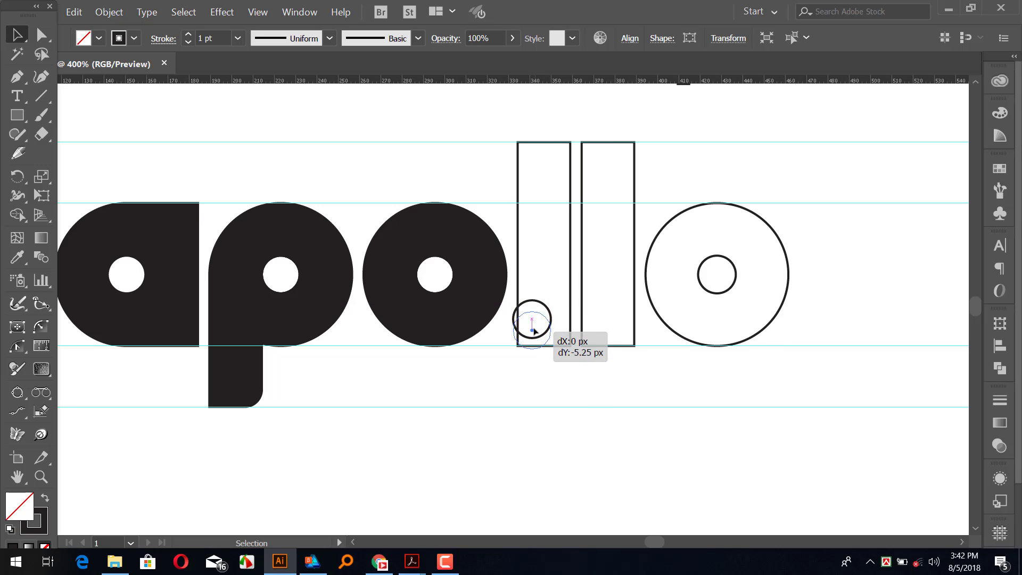
pyautogui.hotkey('ctrl', '+')
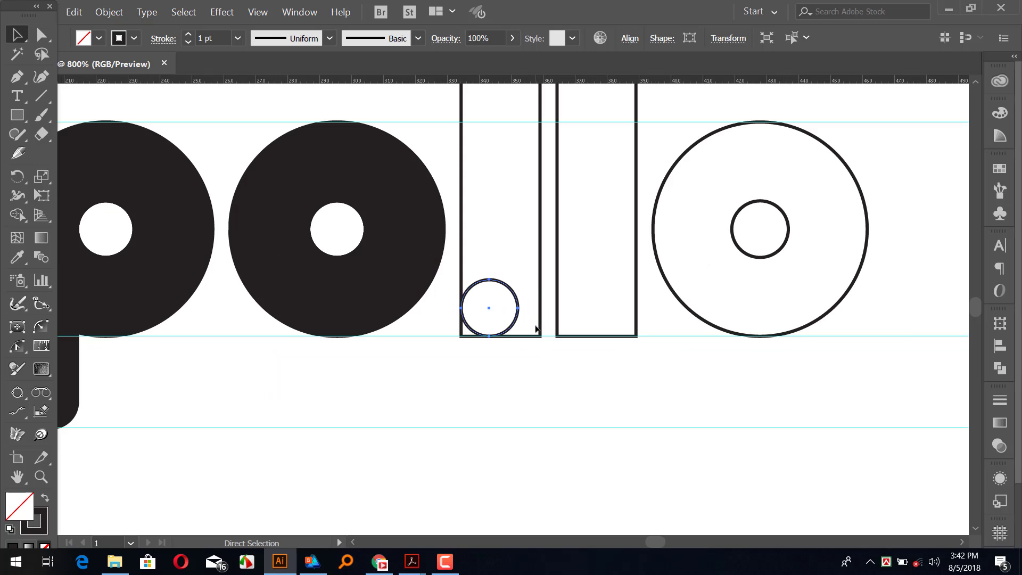
pyautogui.hotkey('ctrl', '+')
pyautogui.hotkey('ctrl', '+')
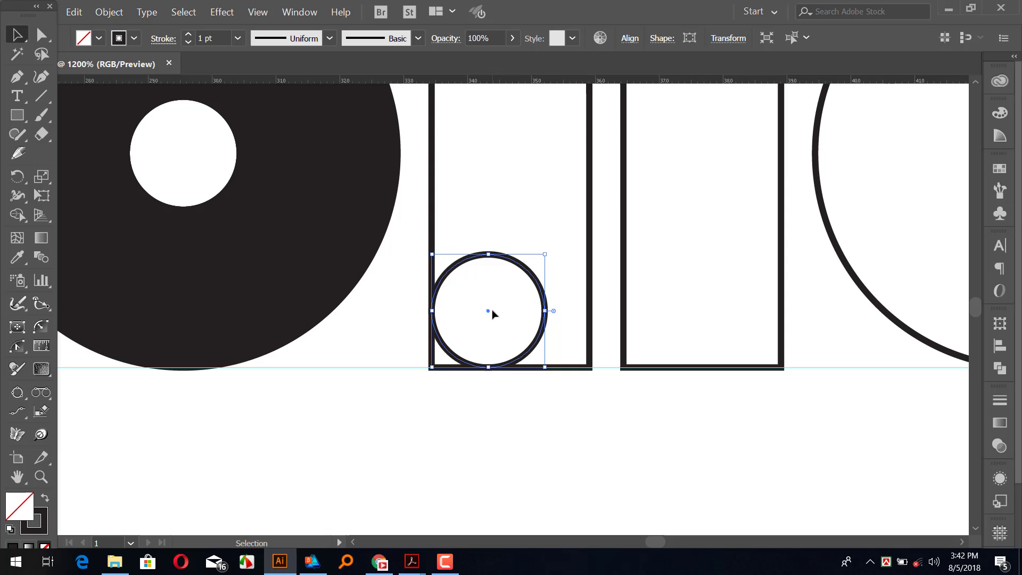
pyautogui.moveTo(488, 313); pyautogui.dragTo(682, 326)
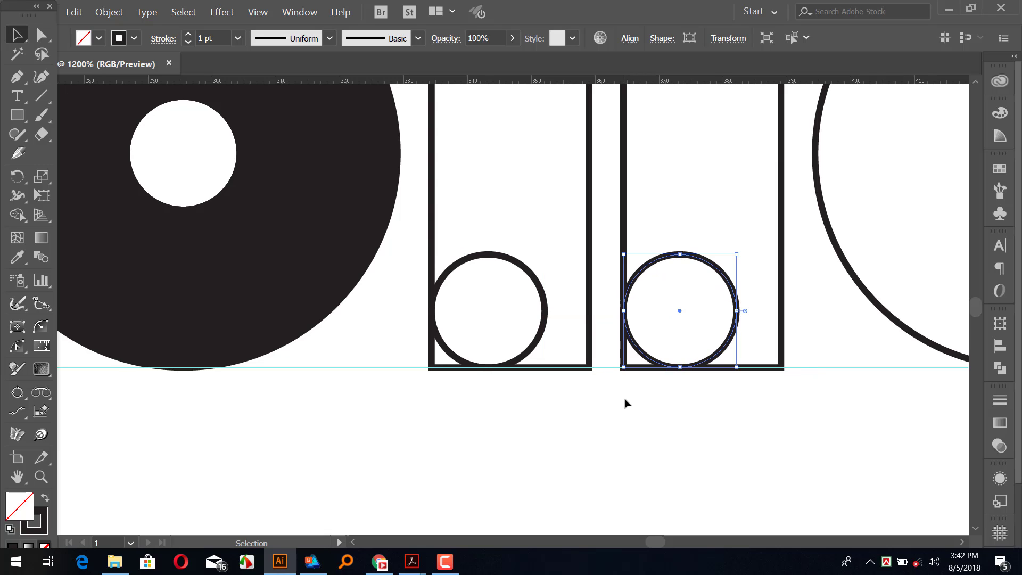
# Step: Round both l bars' bottom-left corners fully with the live corner widget
pyautogui.press('a')
pyautogui.click(432, 368)
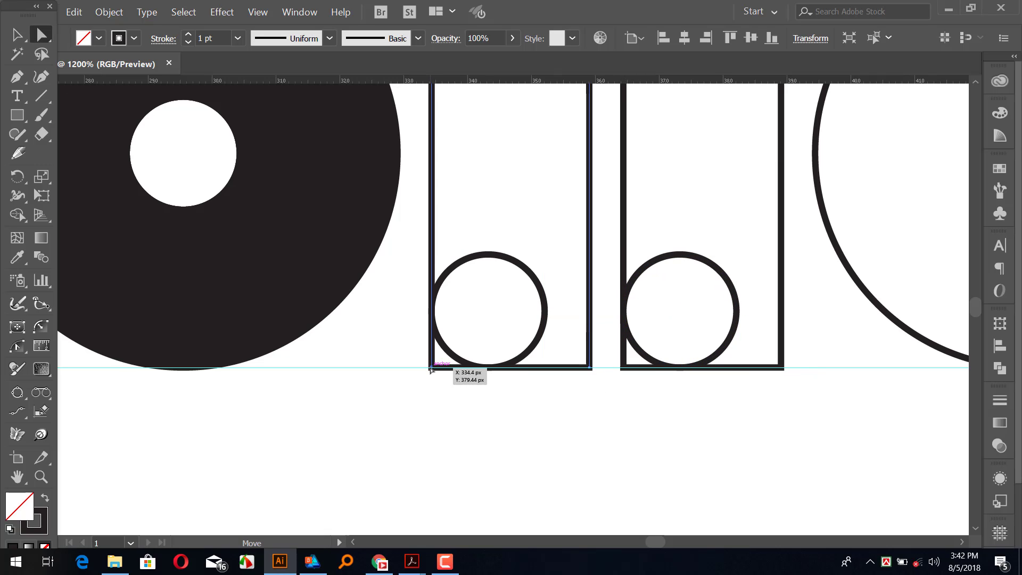
pyautogui.keyDown('shift'); pyautogui.click(623, 367); pyautogui.keyUp('shift')
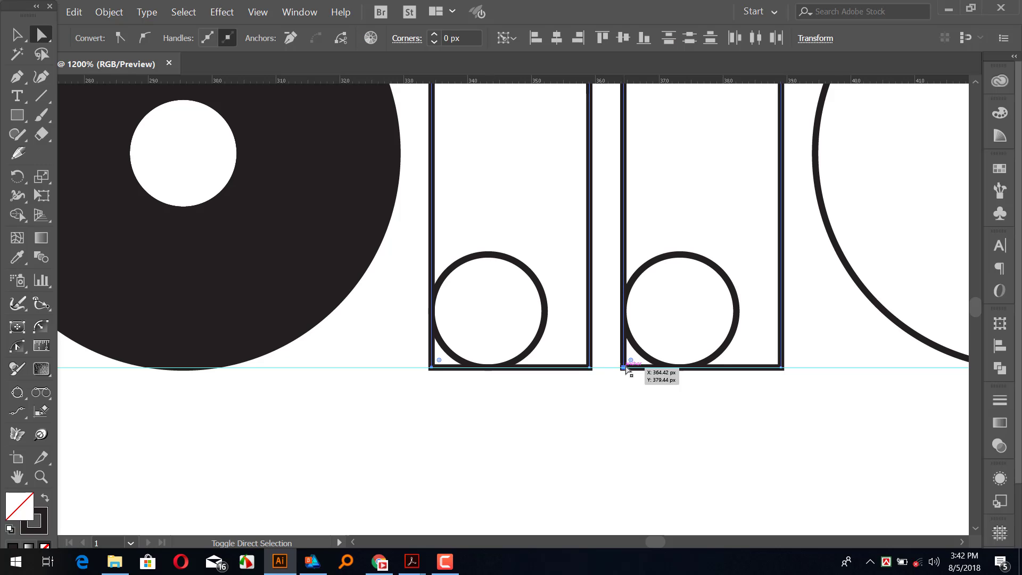
pyautogui.moveTo(630, 361); pyautogui.dragTo(699, 343)
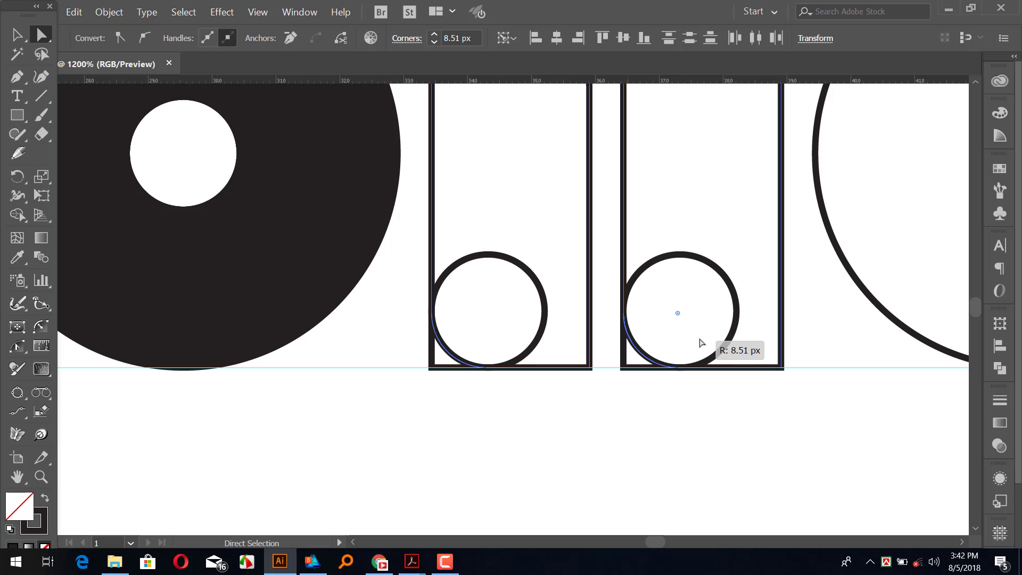
pyautogui.moveTo(698, 343); pyautogui.dragTo(657, 415)
pyautogui.click(658, 416)
pyautogui.hotkey('ctrl', '-')
pyautogui.hotkey('ctrl', '-')
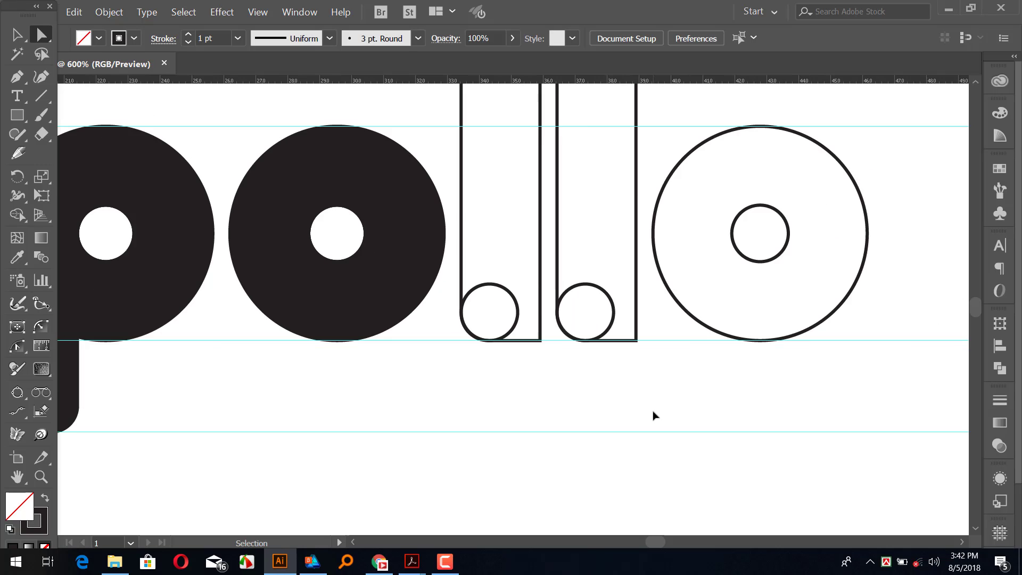
pyautogui.hotkey('ctrl', '-')
# Step: Merge the small circles into both l bars' bottom-left corners
pyautogui.press('v')
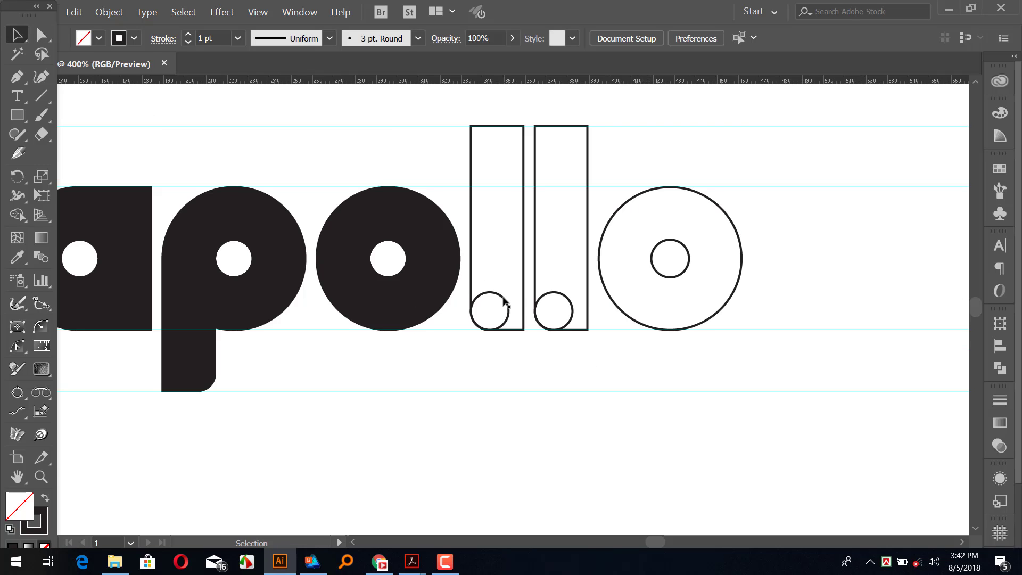
pyautogui.click(507, 302)
pyautogui.keyDown('shift'); pyautogui.click(556, 296); pyautogui.keyUp('shift')
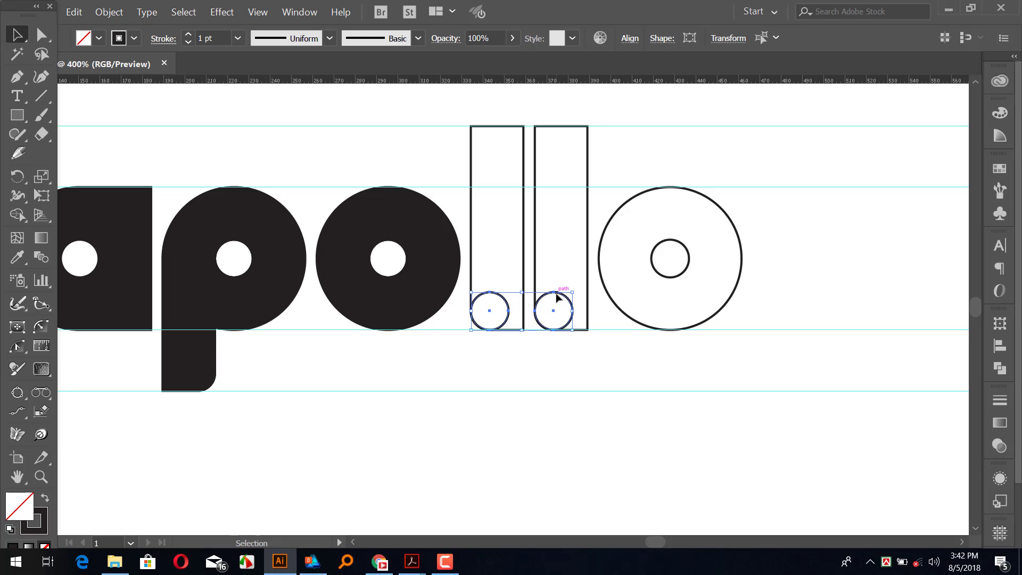
pyautogui.moveTo(498, 263); pyautogui.dragTo(548, 303)
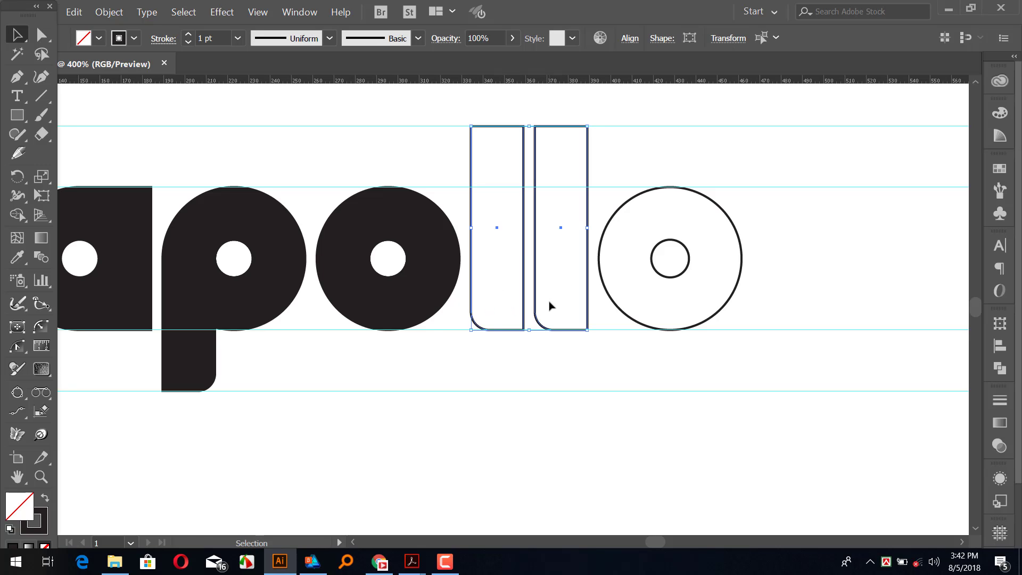
pyautogui.moveTo(579, 379); pyautogui.dragTo(504, 394)
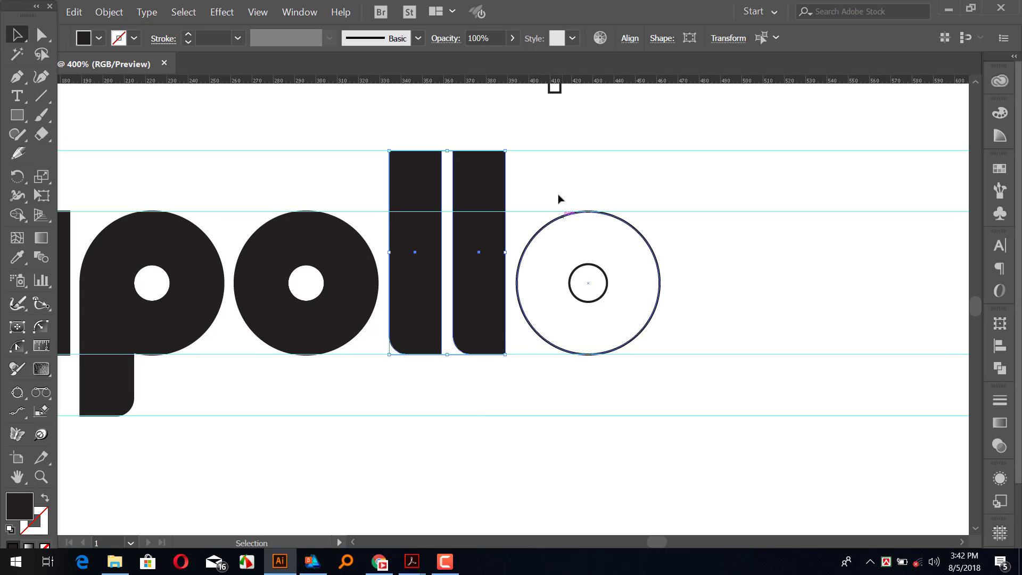
pyautogui.moveTo(554, 189); pyautogui.dragTo(612, 322)
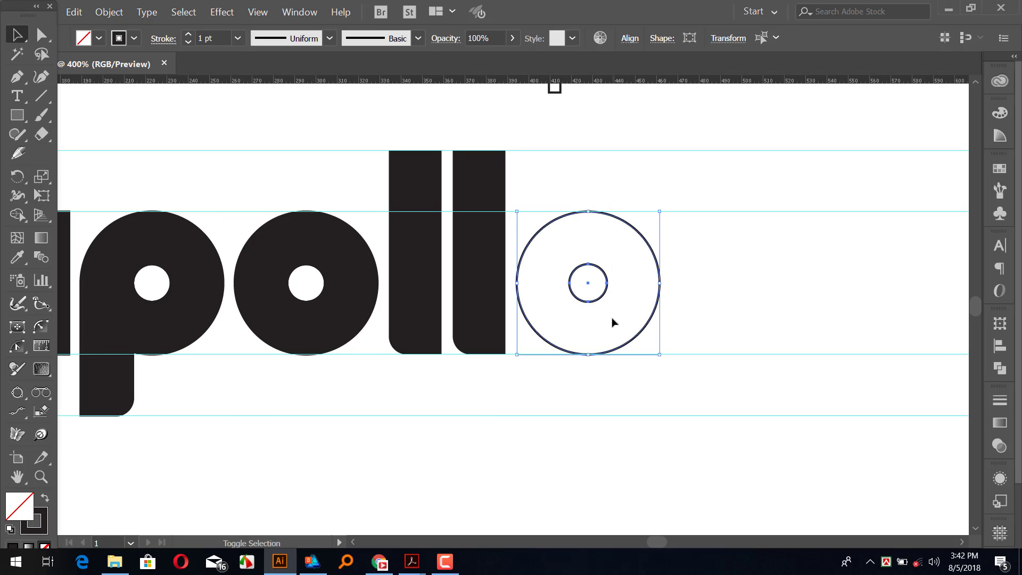
# Step: Merge the last o's two circles into a black ring with Shape Builder, then zoom out
pyautogui.hotkey('shift', 'm')
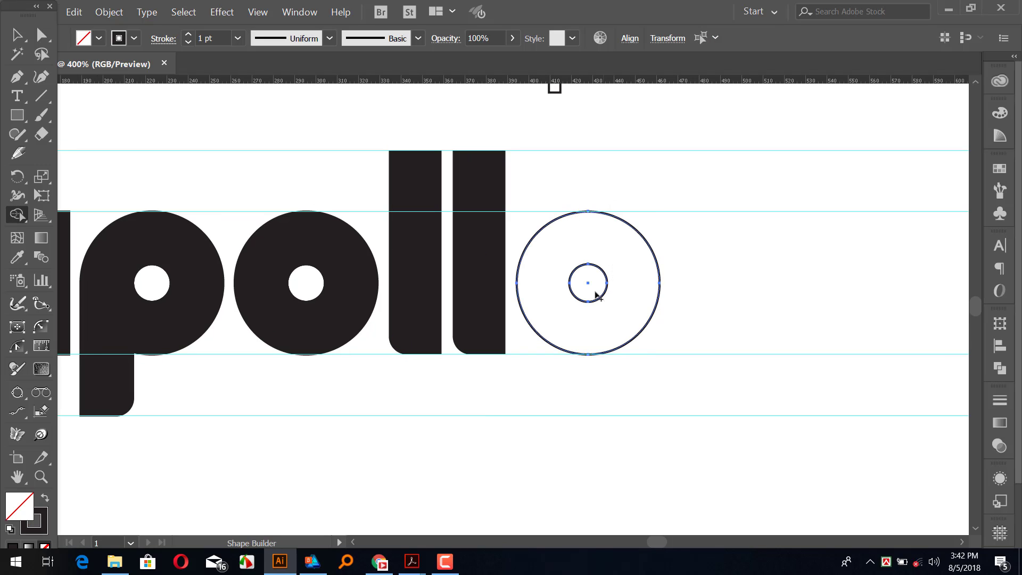
pyautogui.click(594, 290)
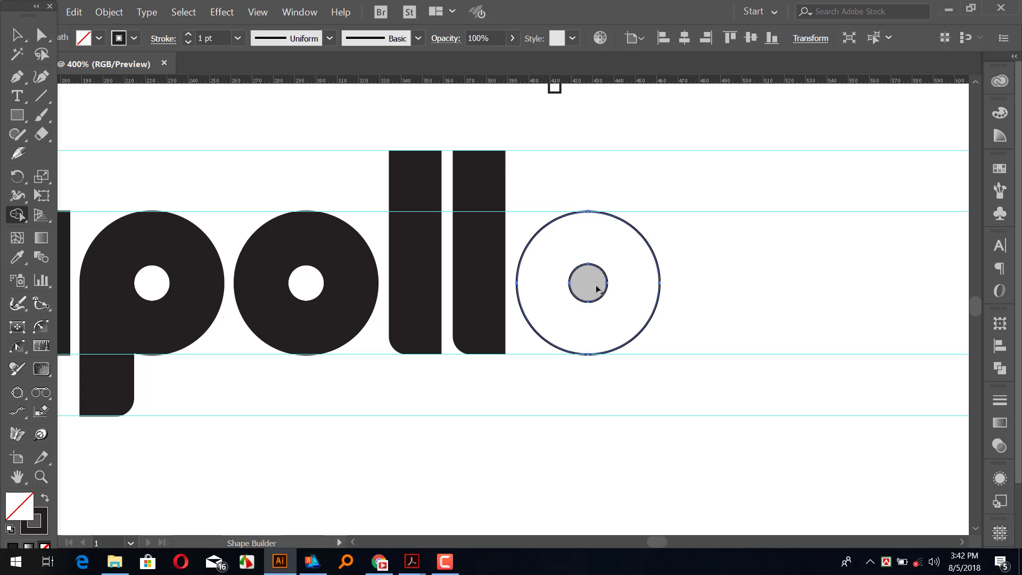
pyautogui.hotkey('shift', 'x')
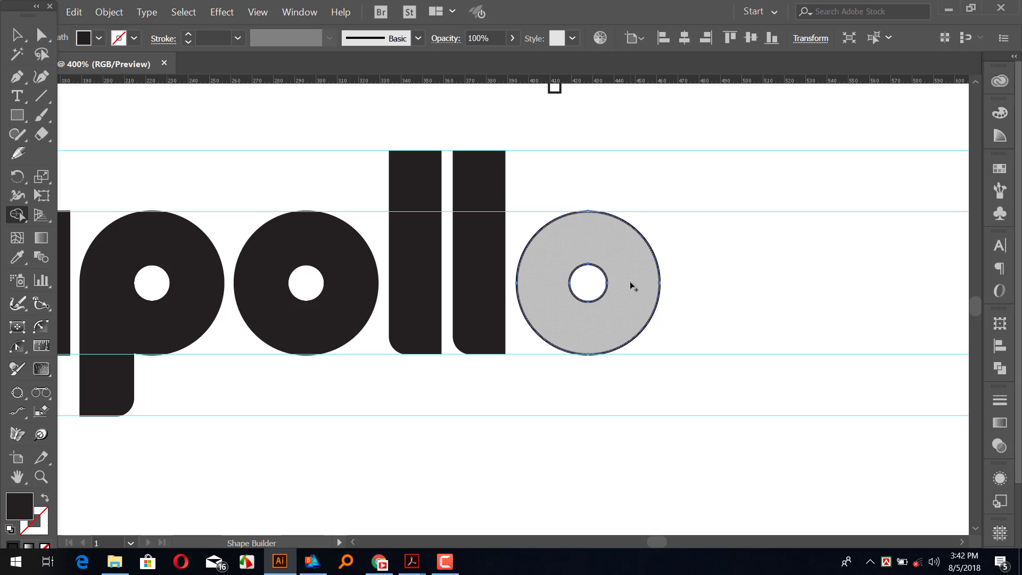
pyautogui.click(626, 346)
pyautogui.press('v')
pyautogui.click(518, 436)
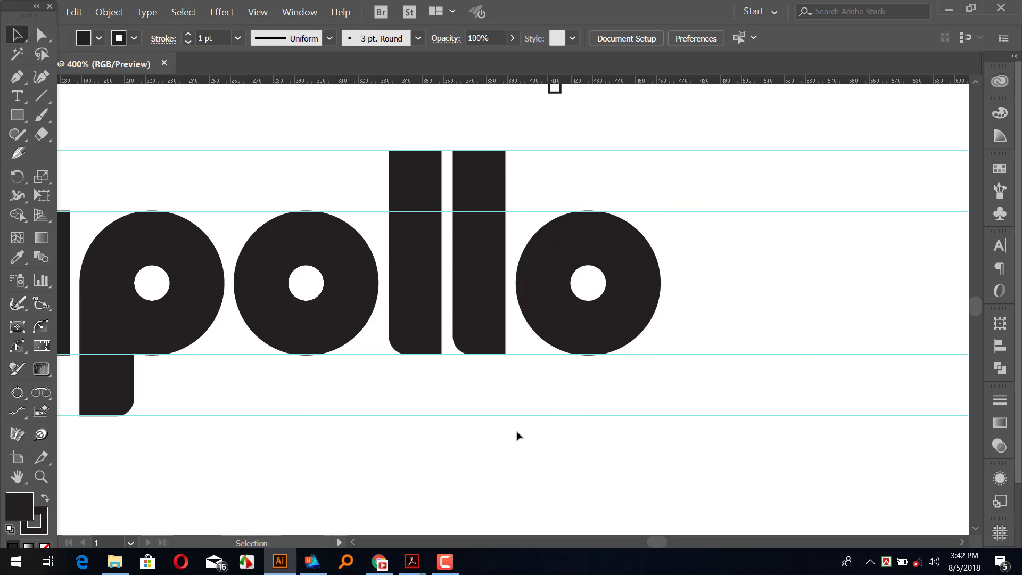
pyautogui.hotkey('ctrl', '-')
# Step: Select all the apollo letters and set their stroke to None
pyautogui.press('a')
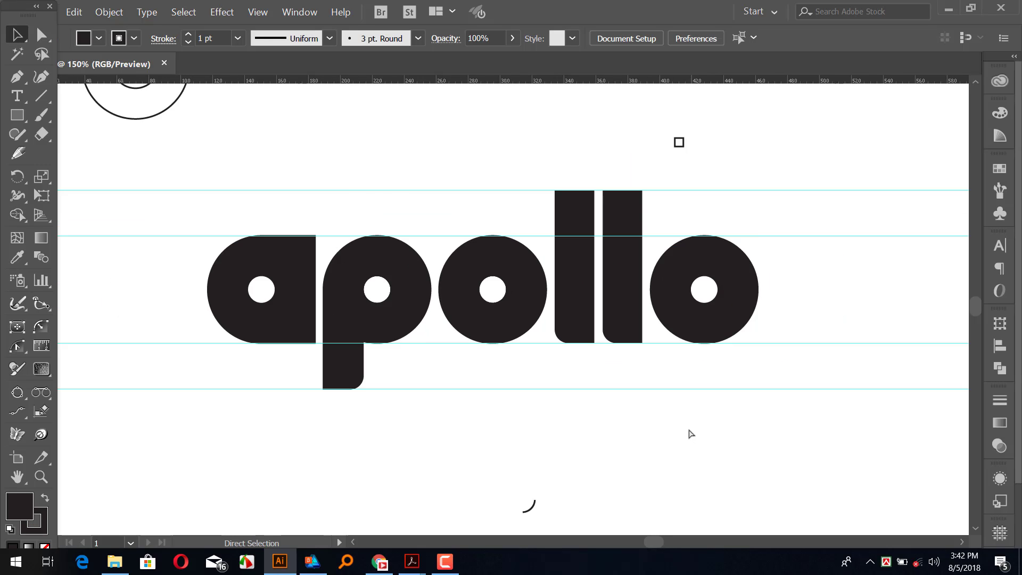
pyautogui.hotkey('ctrl', '-')
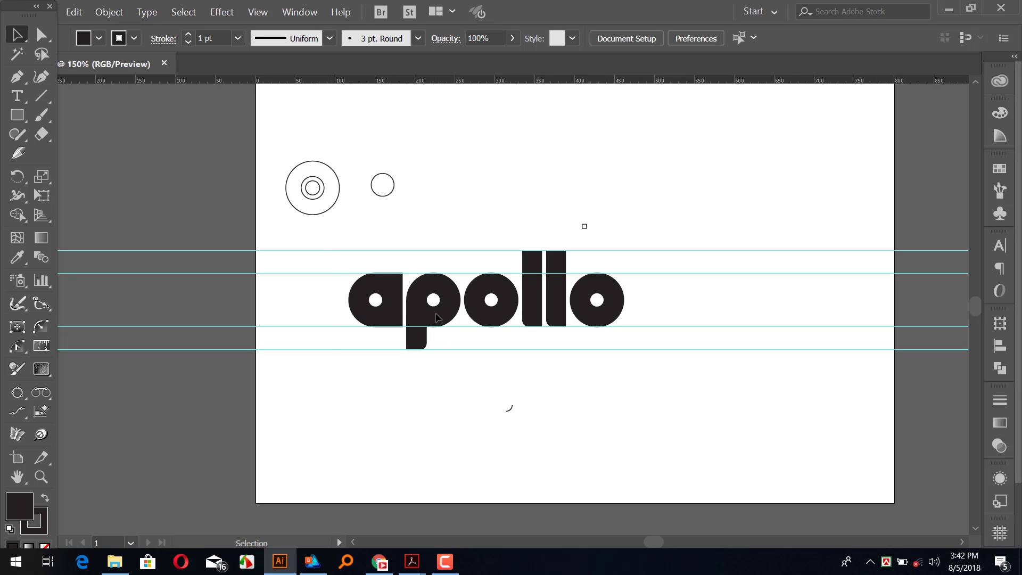
pyautogui.moveTo(331, 258); pyautogui.dragTo(627, 388)
pyautogui.press('ctrl')
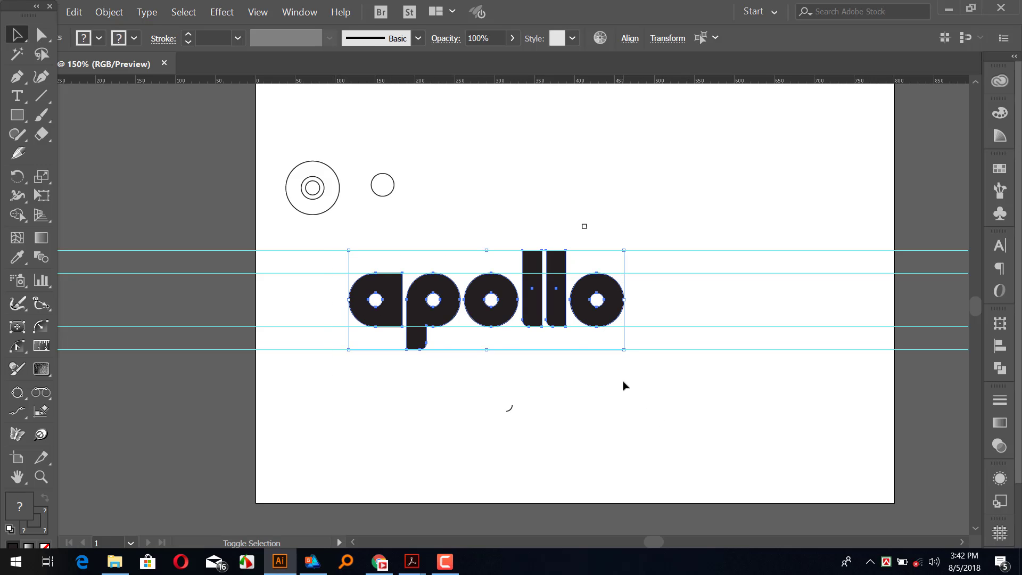
pyautogui.hotkey('shift', 'm')
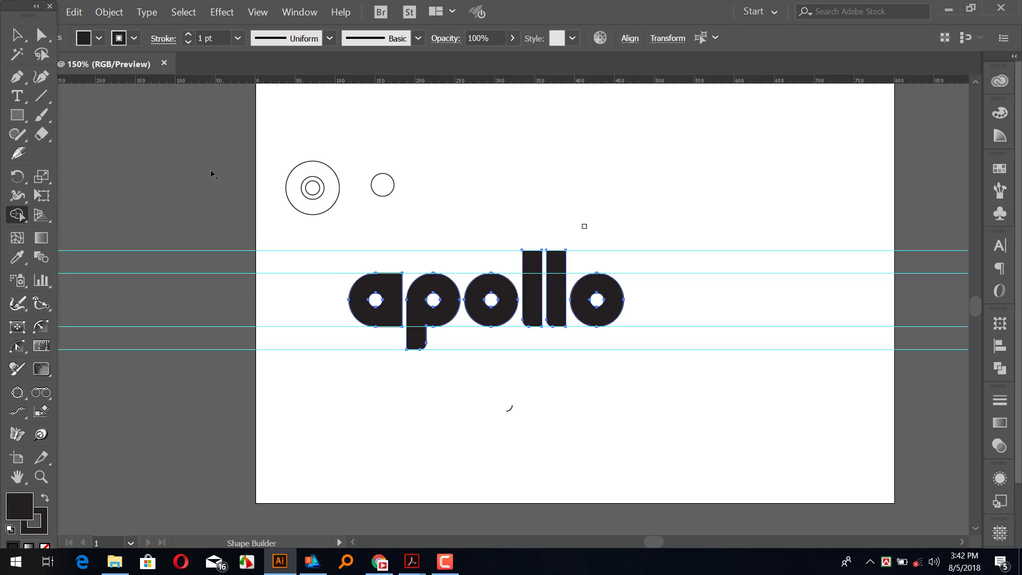
pyautogui.click(47, 520)
pyautogui.press('/')
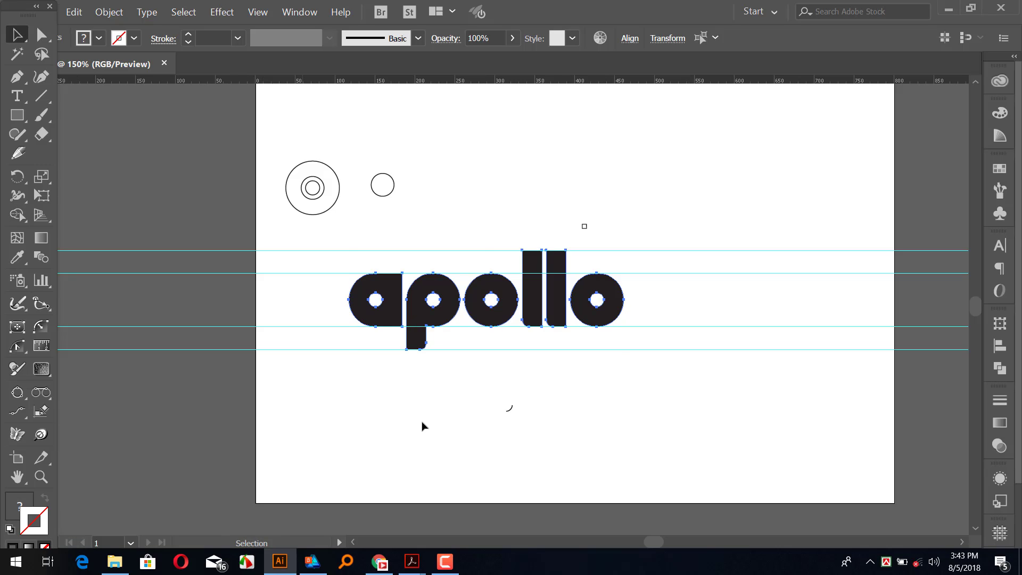
pyautogui.press('v')
# Step: Clear all guide lines from the artboard via View > Guides > Clear Guides
pyautogui.moveTo(311, 257); pyautogui.dragTo(659, 381)
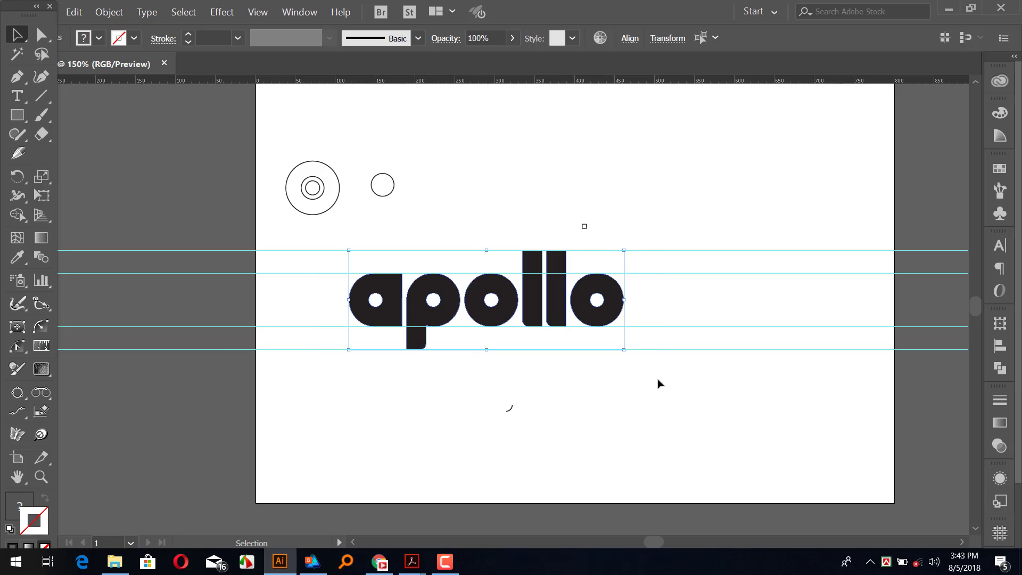
pyautogui.click(272, 14)
pyautogui.moveTo(320, 367)
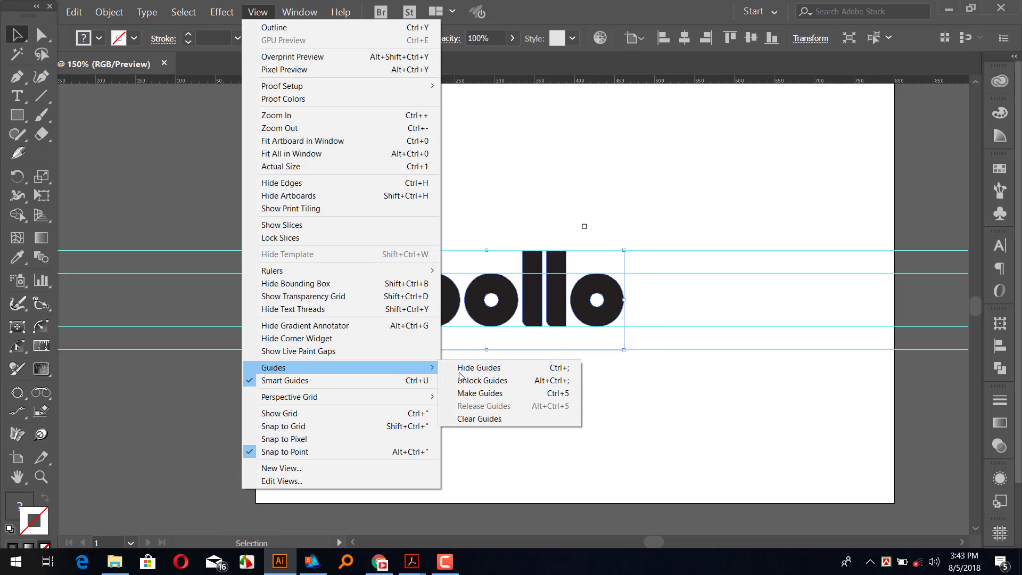
pyautogui.click(509, 419)
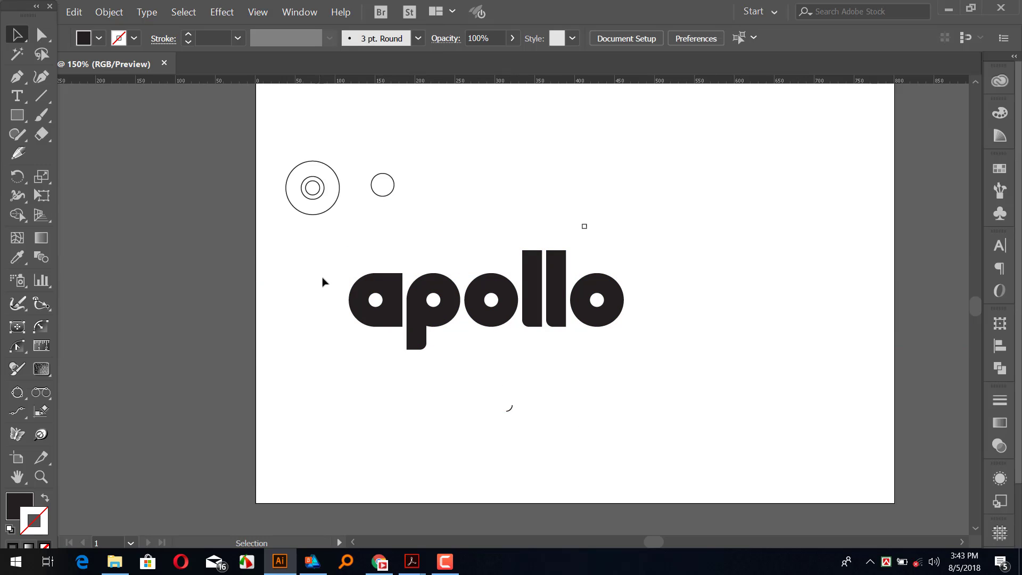
# Step: Centre the apollo wordmark horizontally and vertically on the artboard with the Align panel
pyautogui.moveTo(323, 281); pyautogui.dragTo(648, 347)
pyautogui.press('a')
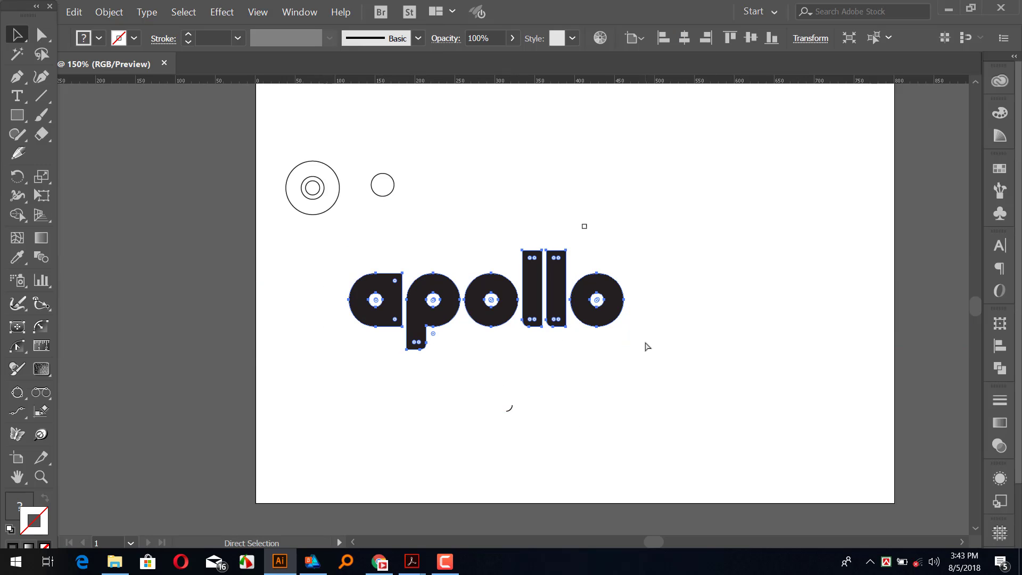
pyautogui.press('v')
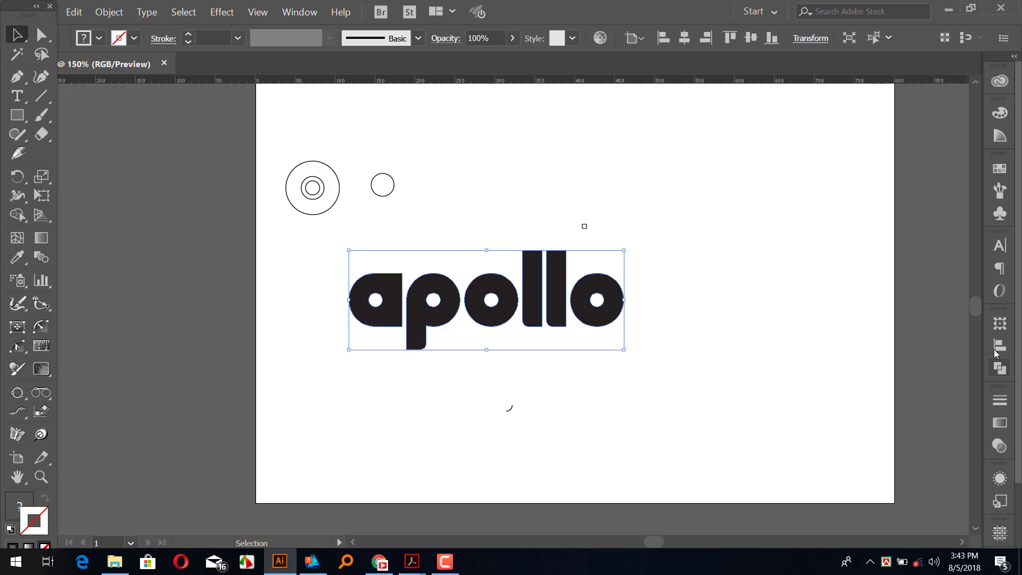
pyautogui.click(996, 347)
pyautogui.click(841, 357)
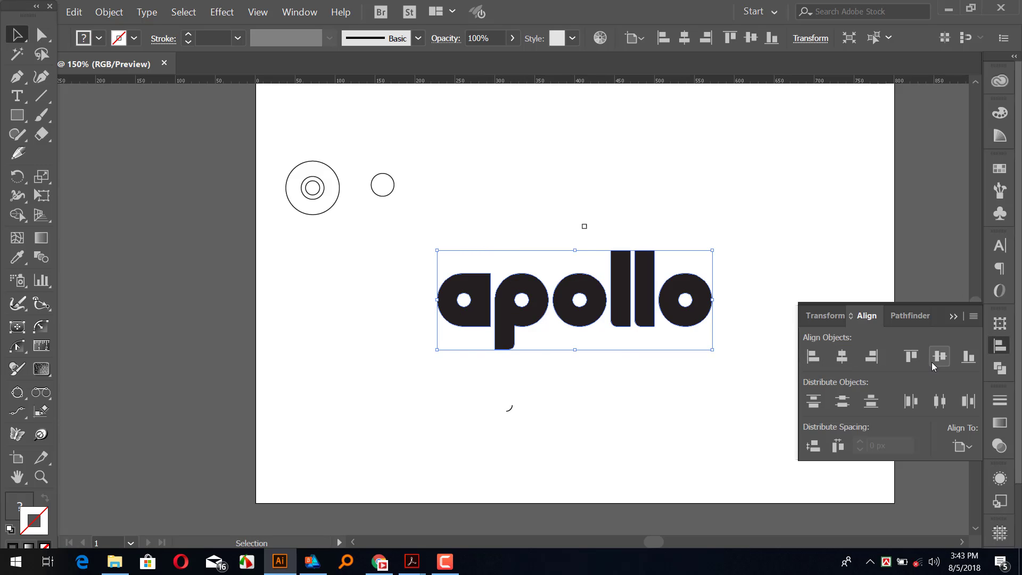
pyautogui.click(933, 361)
# Step: Delete the two leftover construction circle groups above the word
pyautogui.click(585, 230)
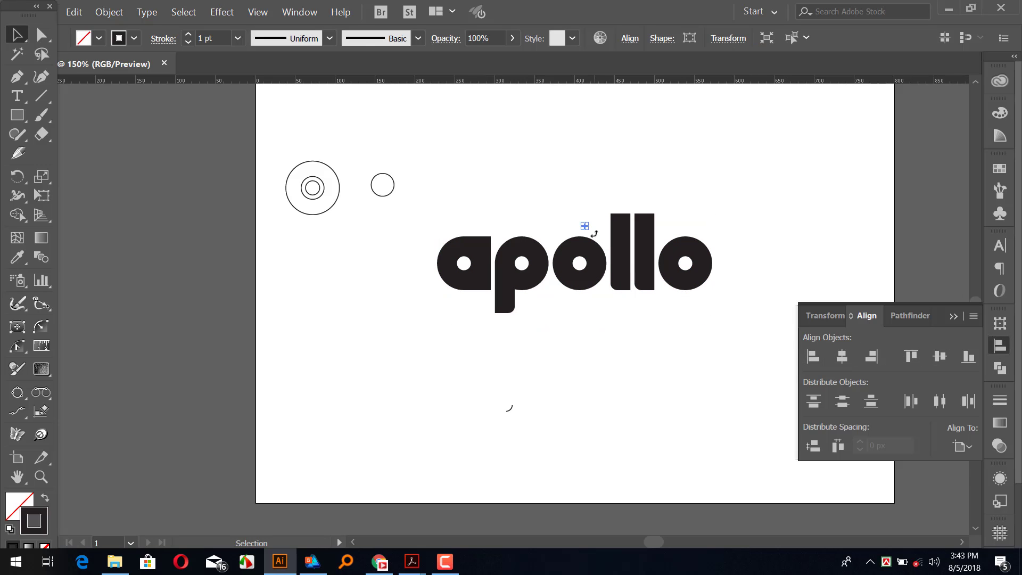
pyautogui.click(242, 98)
pyautogui.moveTo(362, 191); pyautogui.dragTo(410, 211)
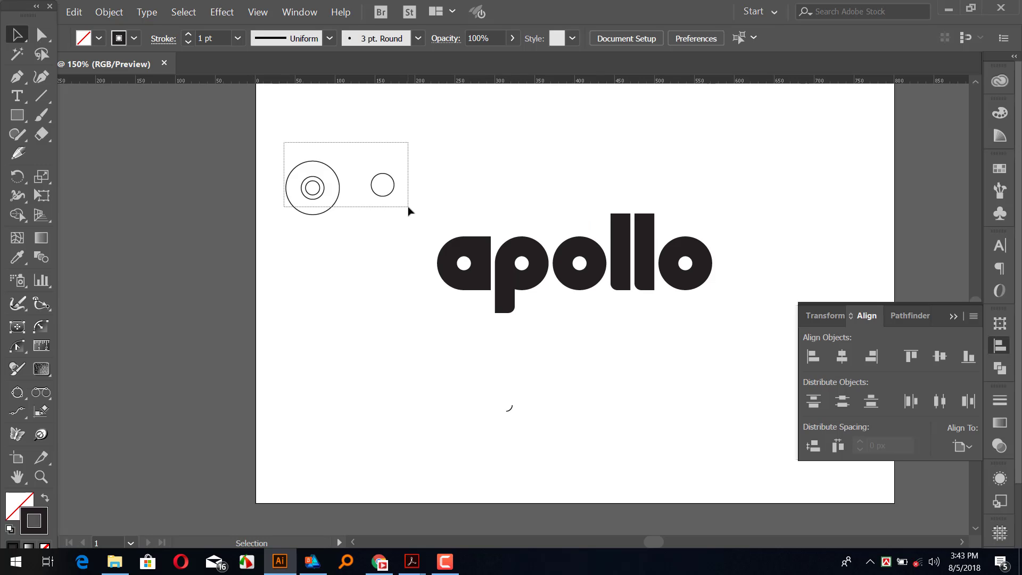
pyautogui.press('Delete')
# Step: Place a scaled-down copy of apollo below the original, toward the bottom-left
pyautogui.scroll(-1, 391, 324)
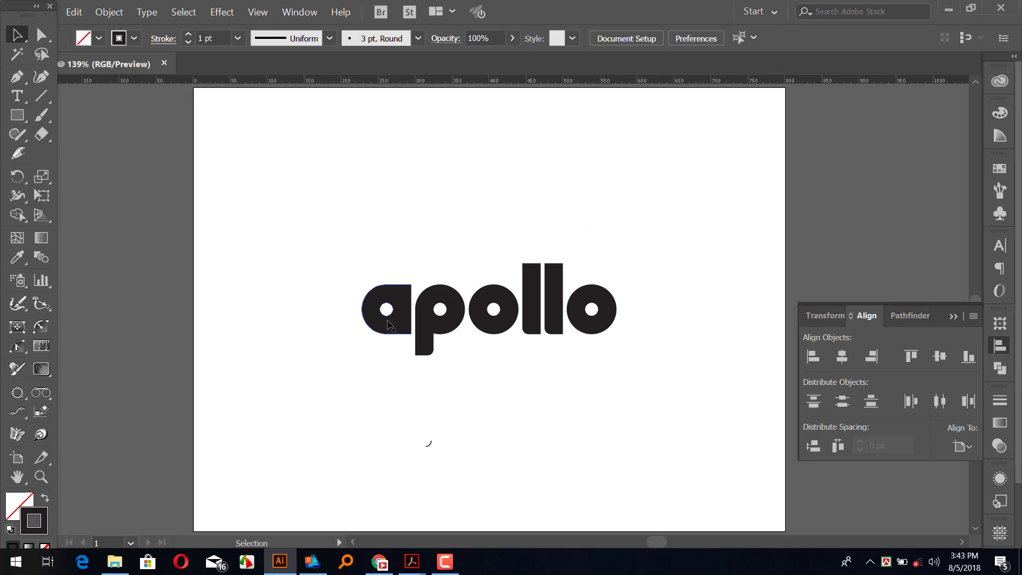
pyautogui.click(952, 316)
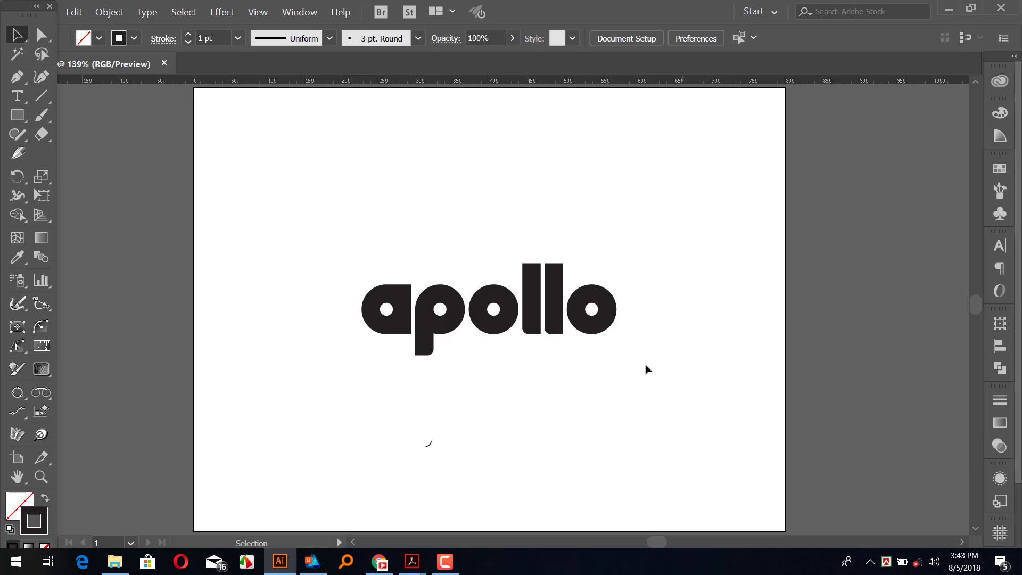
pyautogui.moveTo(646, 368)
pyautogui.mouseDown()
pyautogui.moveTo(604, 276)
pyautogui.moveTo(437, 409)
pyautogui.mouseUp()
pyautogui.click(580, 256)
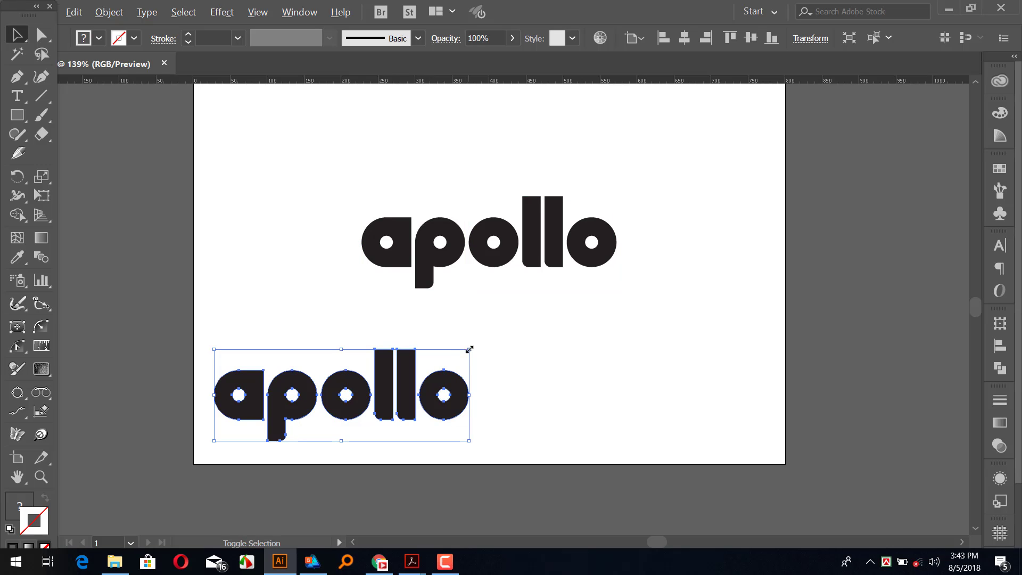
pyautogui.moveTo(468, 347)
pyautogui.mouseDown()
pyautogui.moveTo(440, 377)
pyautogui.moveTo(392, 376)
pyautogui.mouseUp()
pyautogui.moveTo(511, 370); pyautogui.dragTo(531, 360)
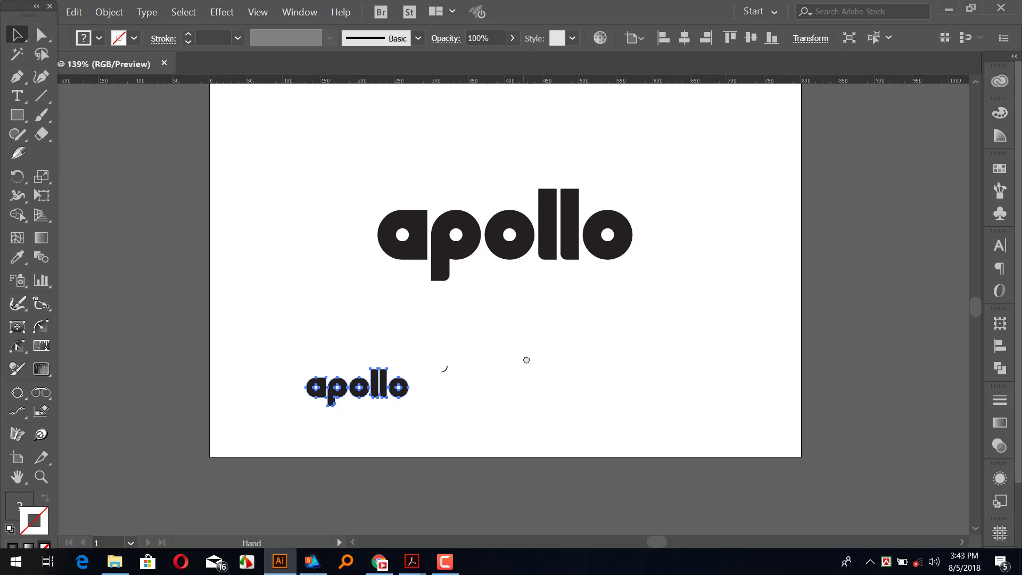
pyautogui.moveTo(371, 385)
pyautogui.mouseDown()
pyautogui.moveTo(315, 390)
pyautogui.moveTo(444, 389)
pyautogui.mouseUp()
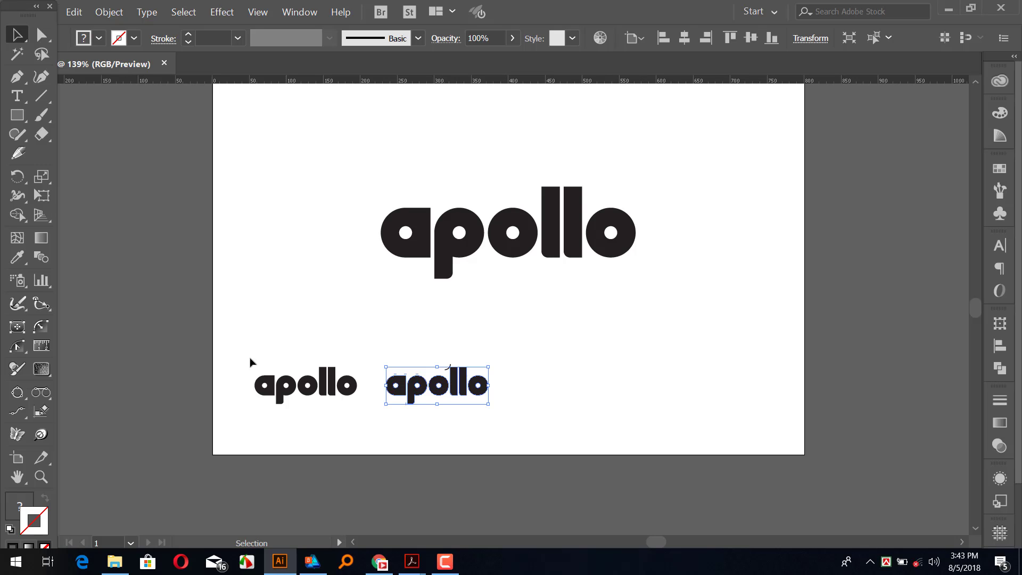
pyautogui.click(318, 394)
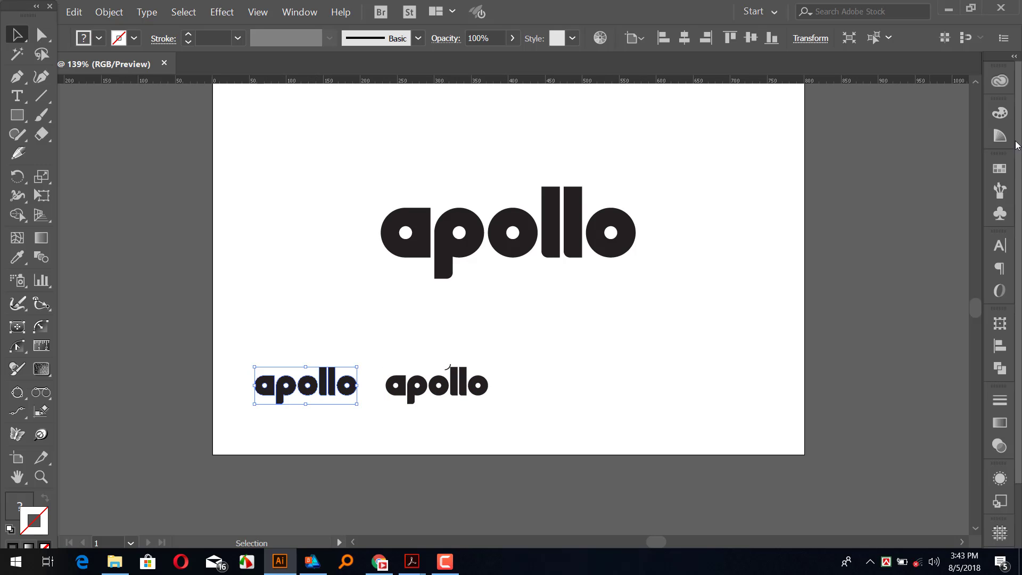
# Step: Set the small copy's stroke colour to blue 0000FF in the Color panel
pyautogui.click(1000, 113)
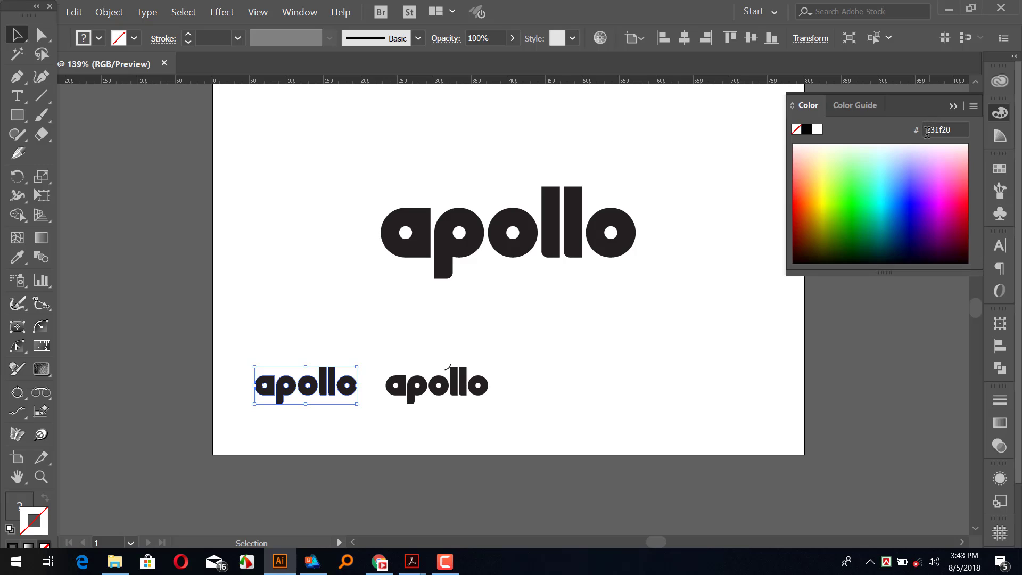
pyautogui.click(959, 130)
pyautogui.write('0000FF')
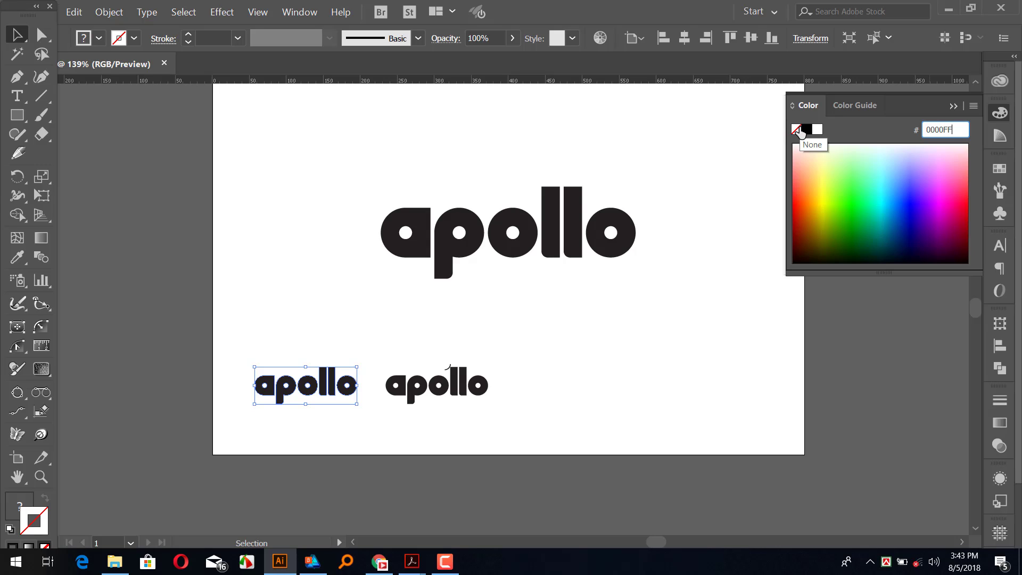
pyautogui.press('Return')
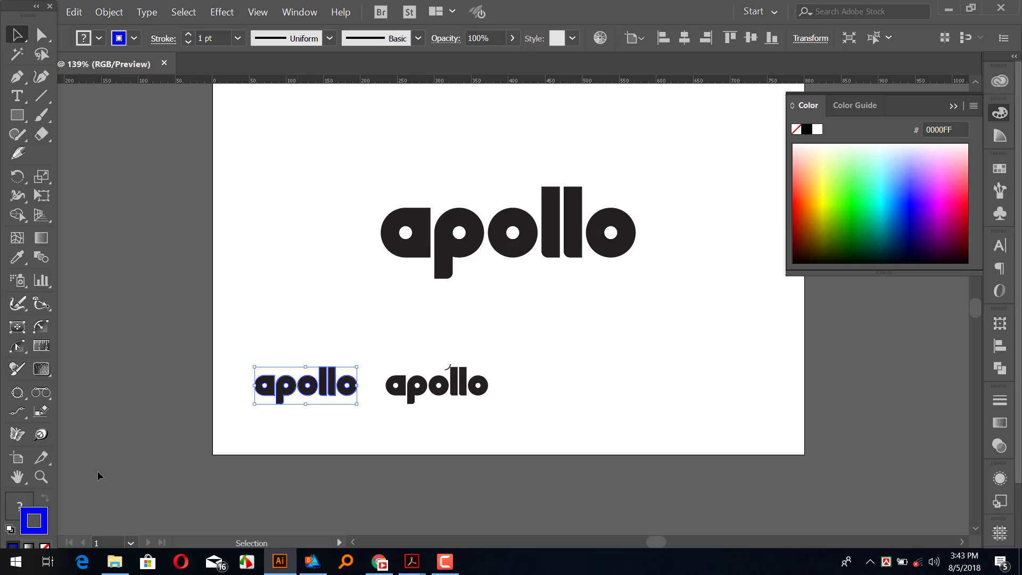
pyautogui.click(145, 482)
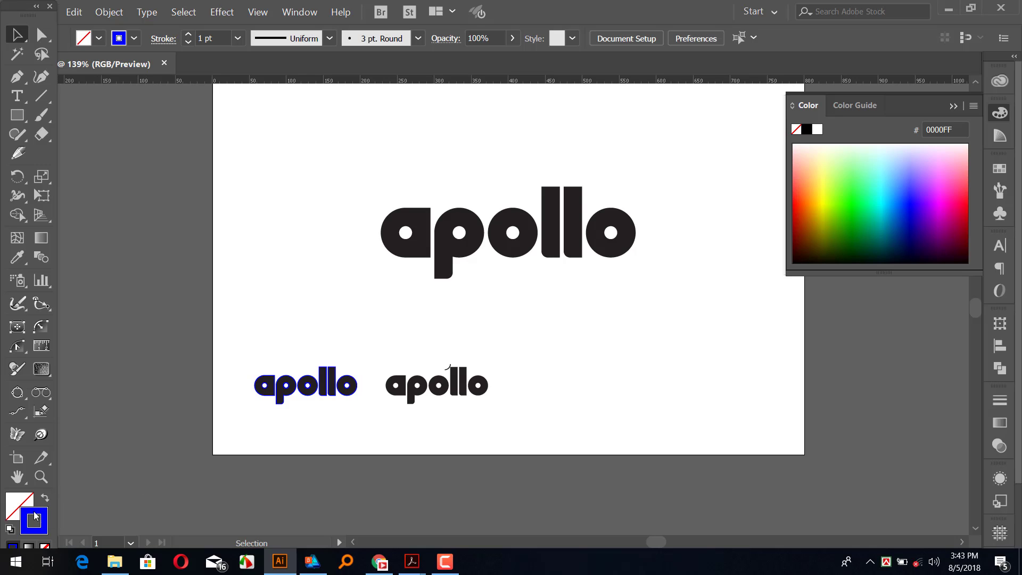
# Step: Remove the left copy's blue outline, confirm 0000FF on the fill, and bring up its context menu
pyautogui.click(301, 395)
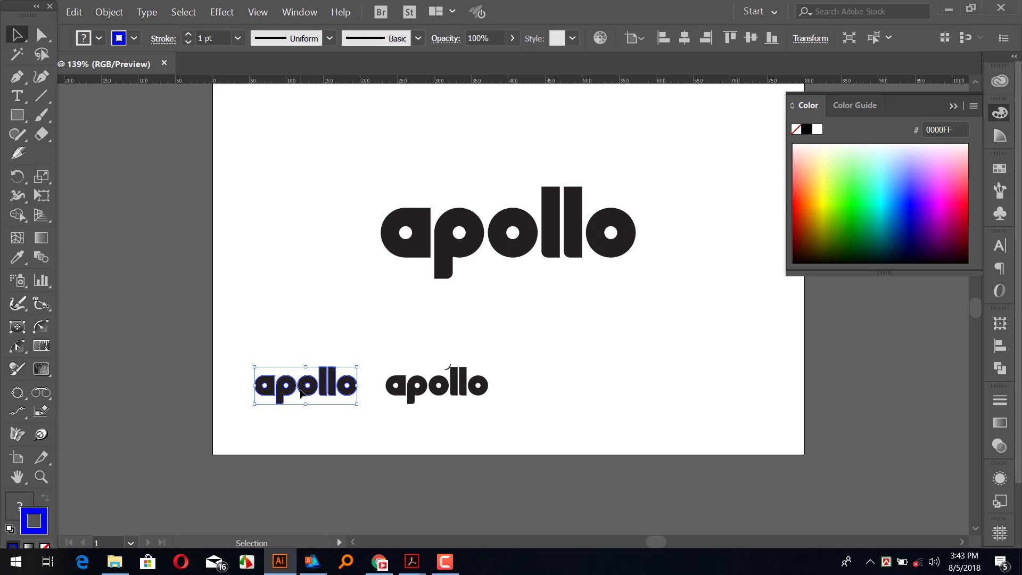
pyautogui.press('/')
pyautogui.press('x')
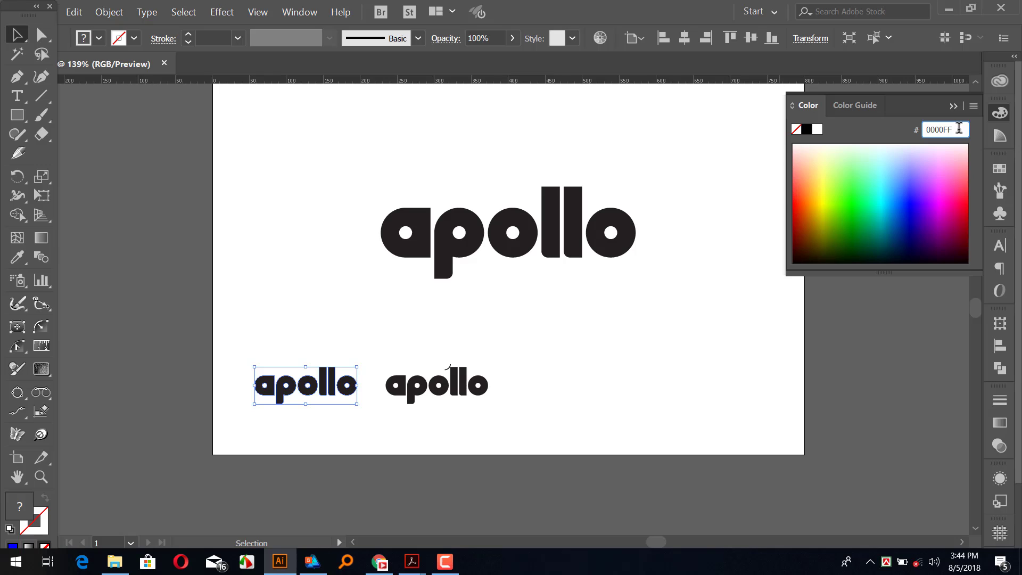
pyautogui.press('Return')
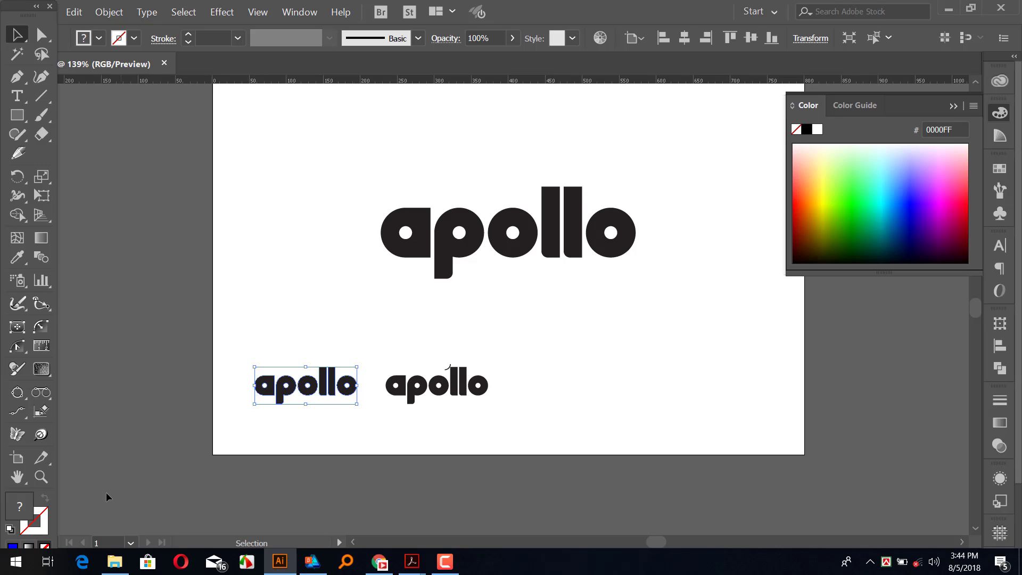
pyautogui.rightClick(347, 384)
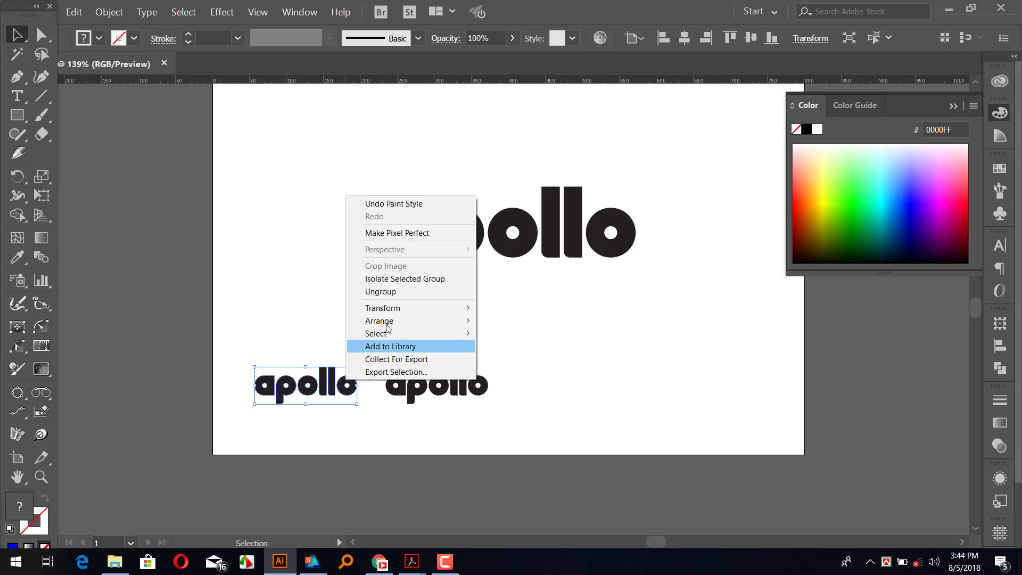
# Step: Ungroup the left copy and apply Select > Same > Fill & Stroke, then Inverse
pyautogui.click(387, 291)
pyautogui.click(237, 390)
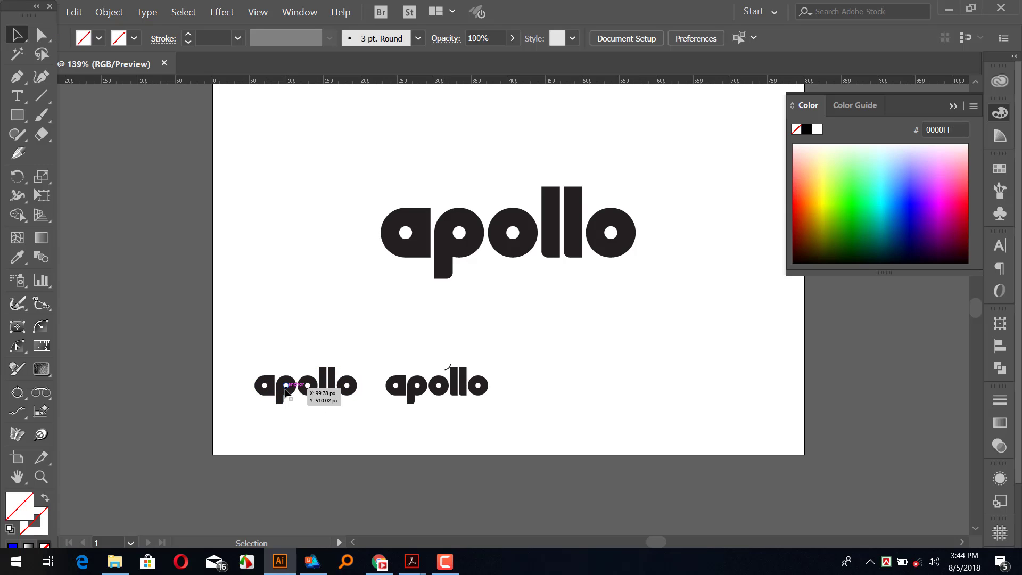
pyautogui.press('a')
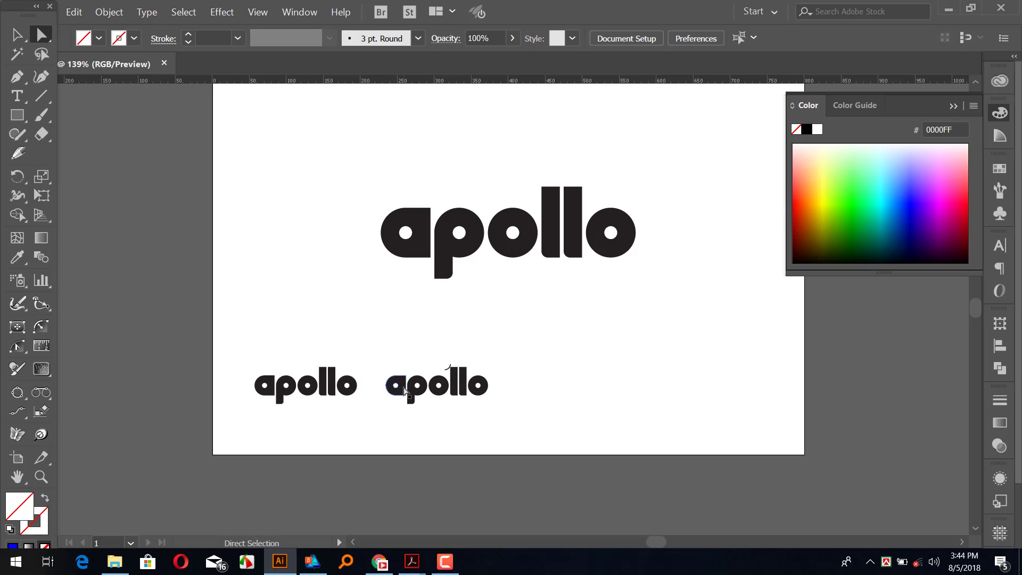
pyautogui.click(404, 390)
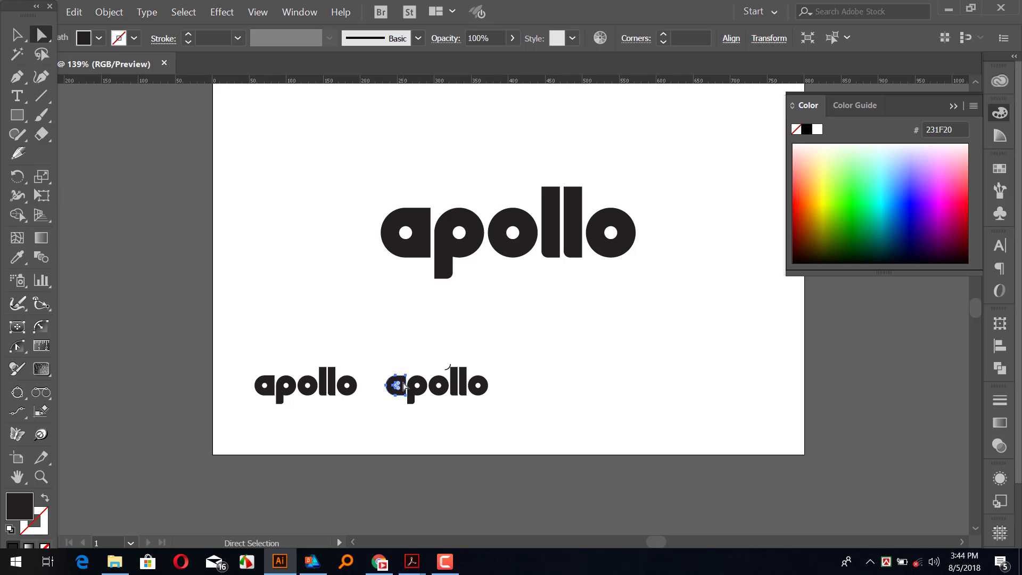
pyautogui.click(183, 12)
pyautogui.moveTo(194, 124)
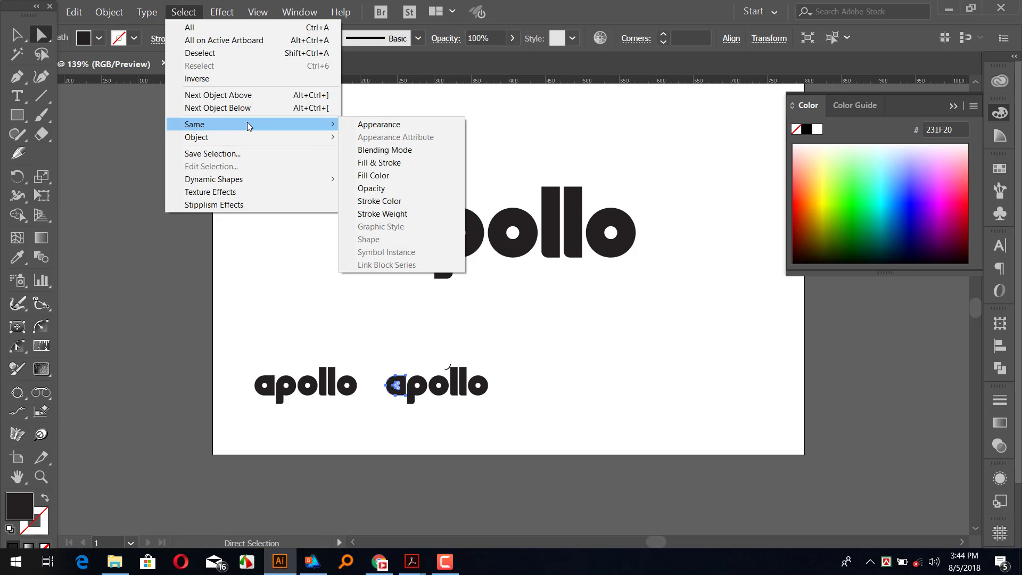
pyautogui.click(402, 162)
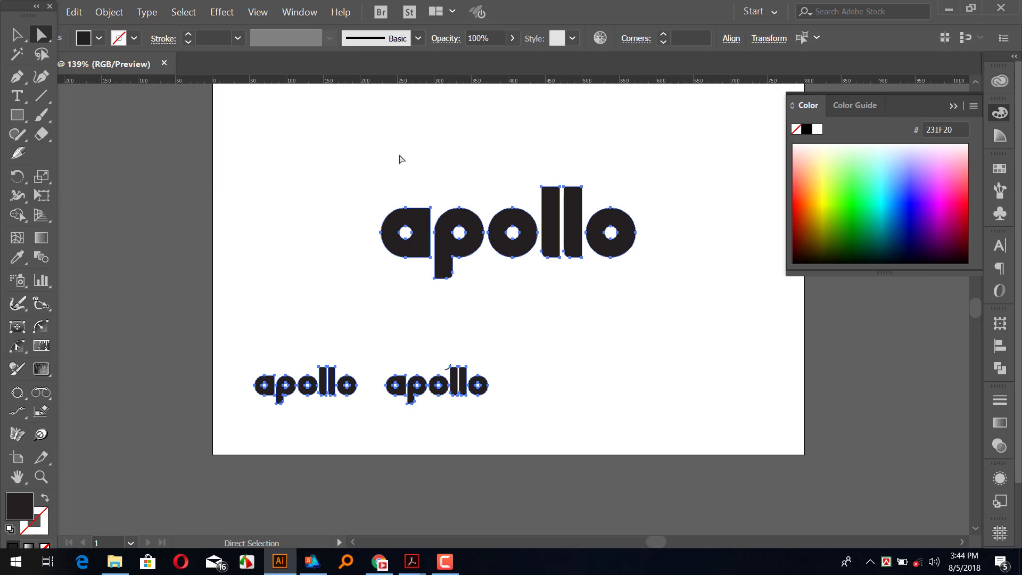
pyautogui.click(183, 12)
pyautogui.click(210, 80)
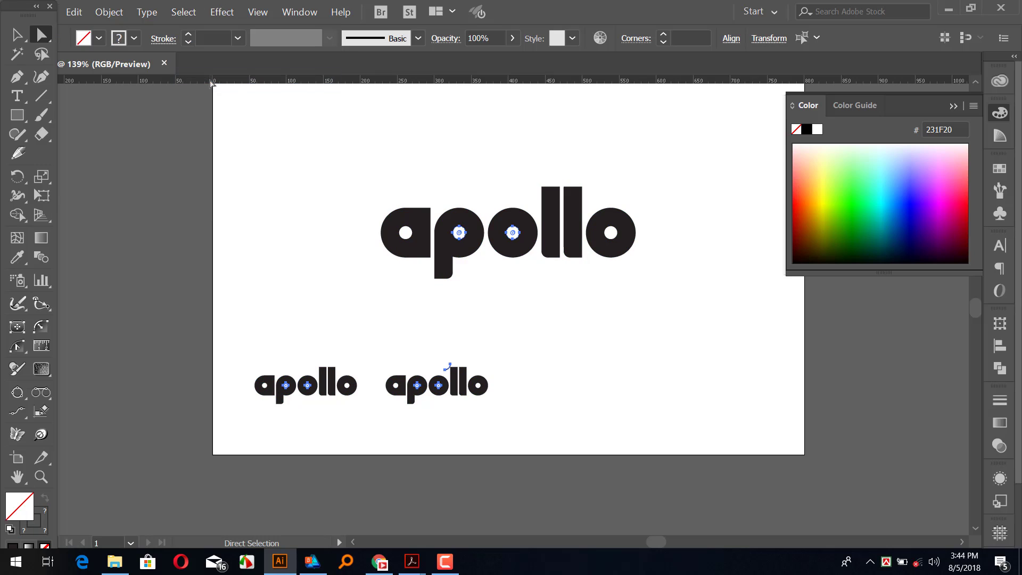
pyautogui.press('Delete')
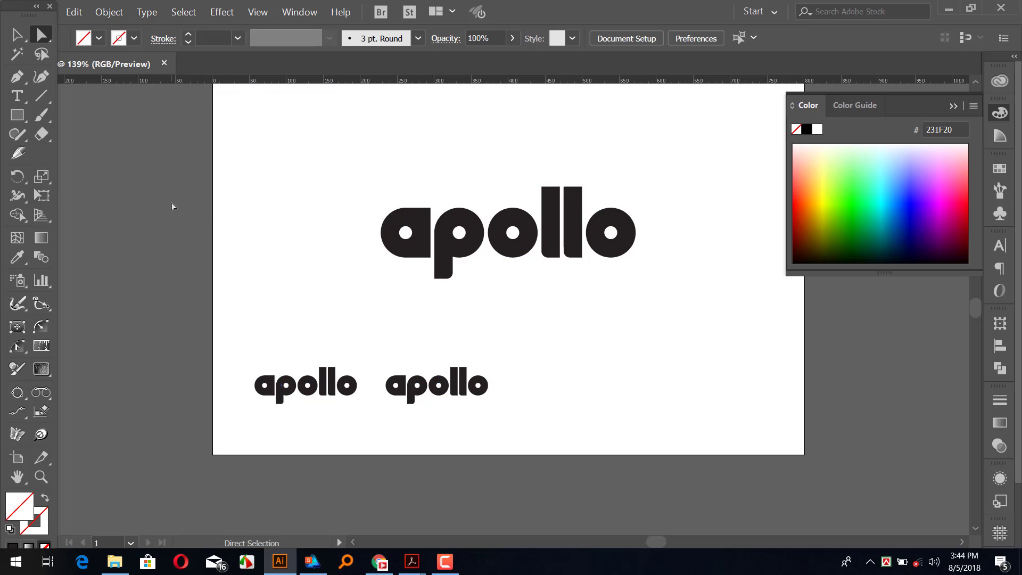
# Step: Give the left small apollo copy a blue fill through the hex field
pyautogui.press('v')
pyautogui.moveTo(220, 311); pyautogui.dragTo(356, 448)
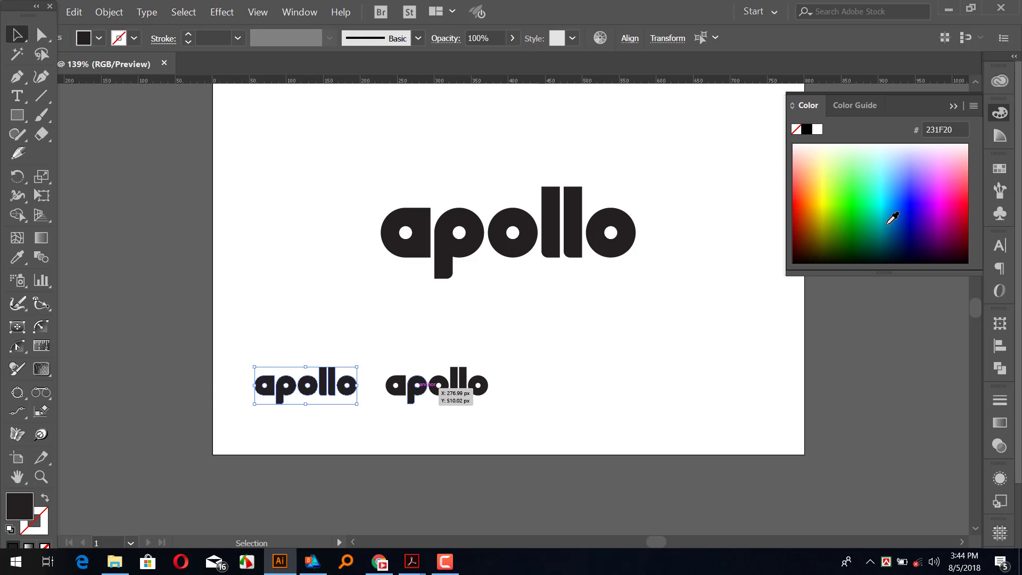
pyautogui.click(961, 130)
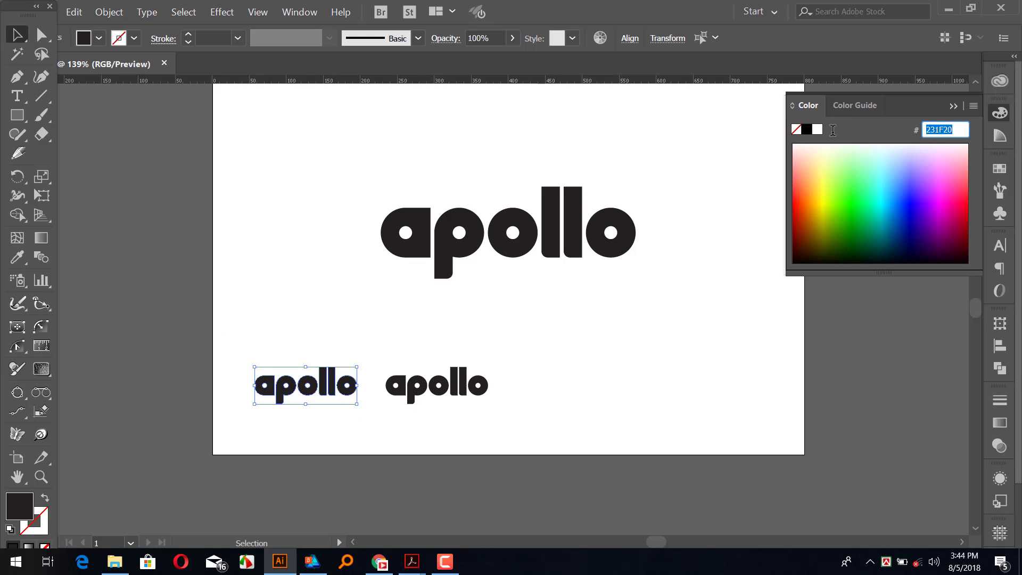
pyautogui.write('0000ff')
pyautogui.press('Return')
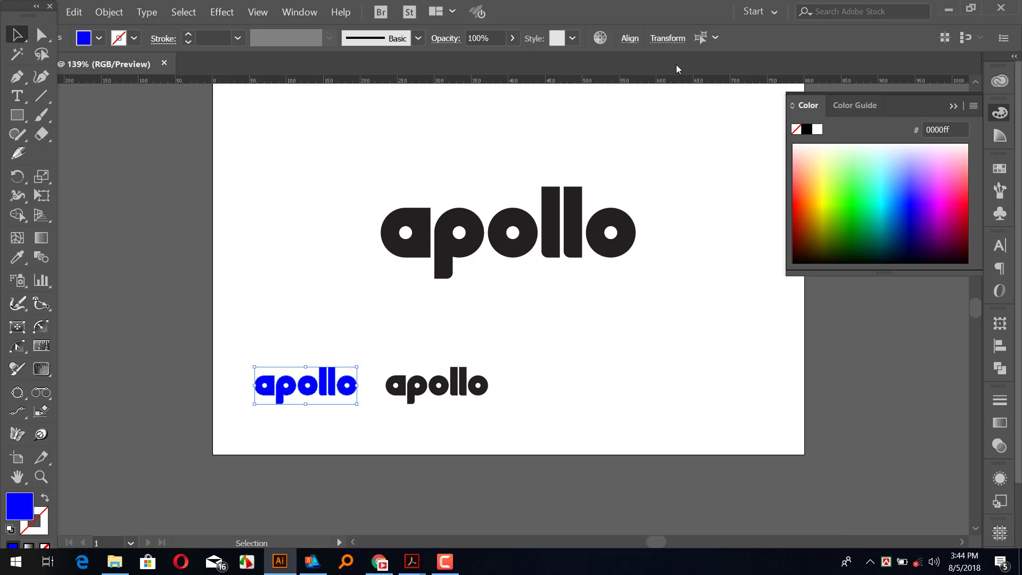
# Step: Change the whole blue copy's fill to darker blue 0000BF, then select the right copy
pyautogui.click(488, 347)
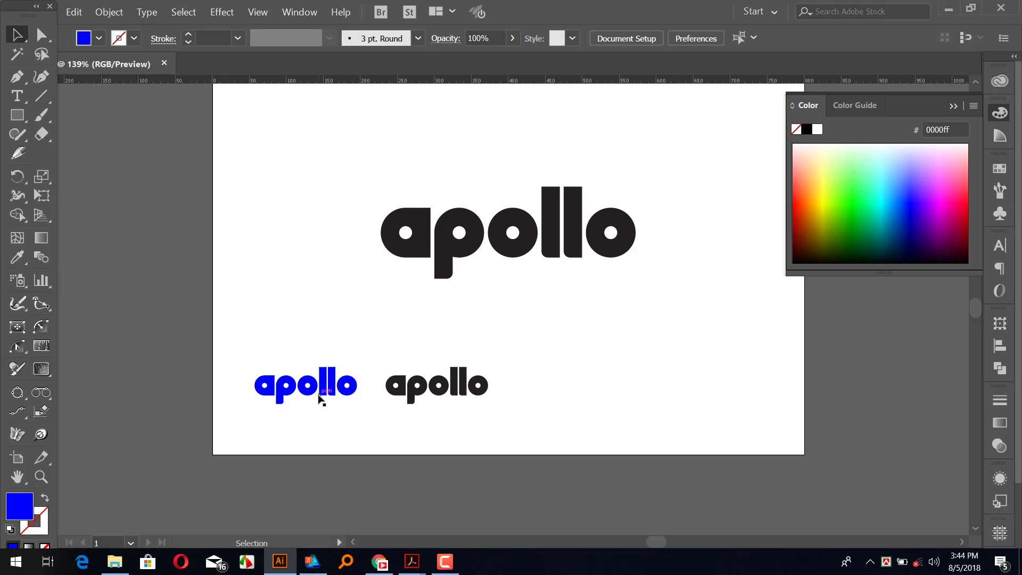
pyautogui.click(314, 379)
pyautogui.moveTo(184, 343); pyautogui.dragTo(363, 419)
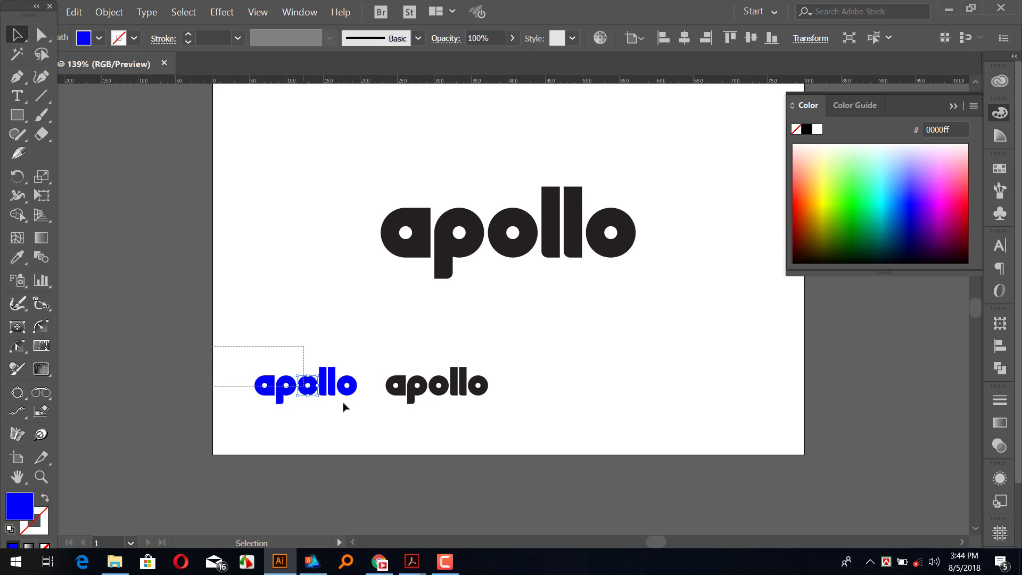
pyautogui.click(946, 131)
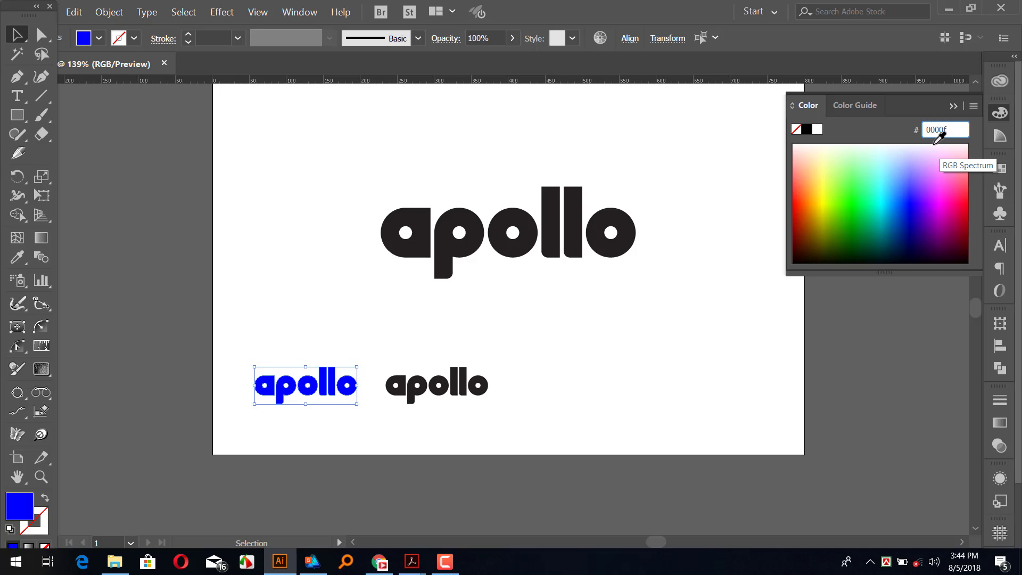
pyautogui.write('B')
pyautogui.press('Return')
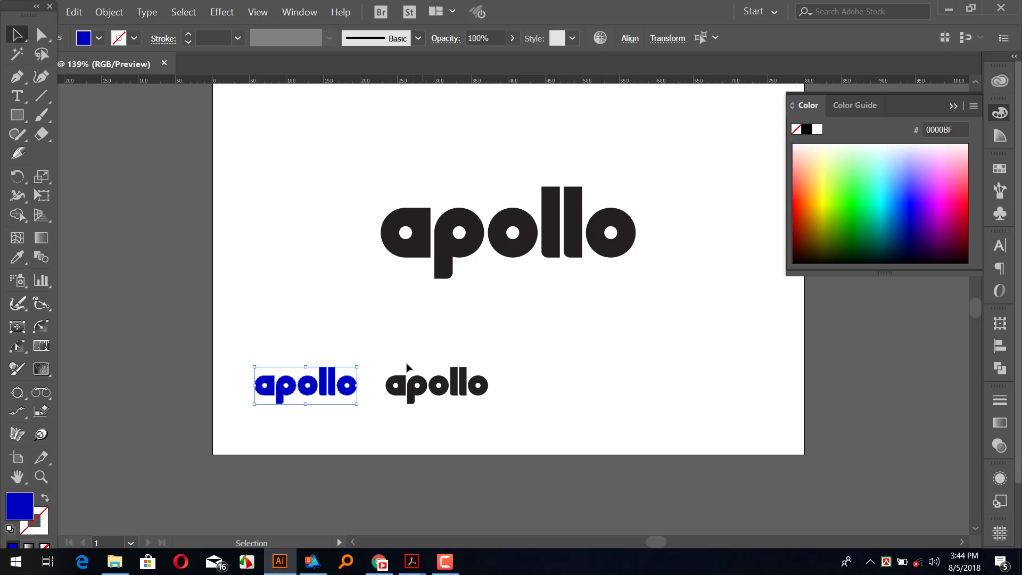
pyautogui.click(481, 338)
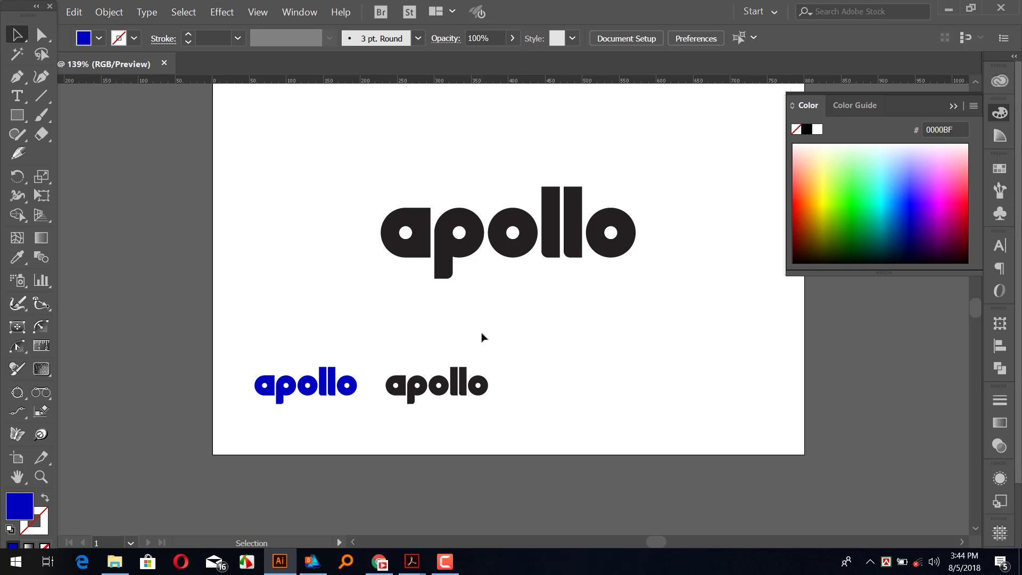
pyautogui.moveTo(388, 351); pyautogui.dragTo(499, 424)
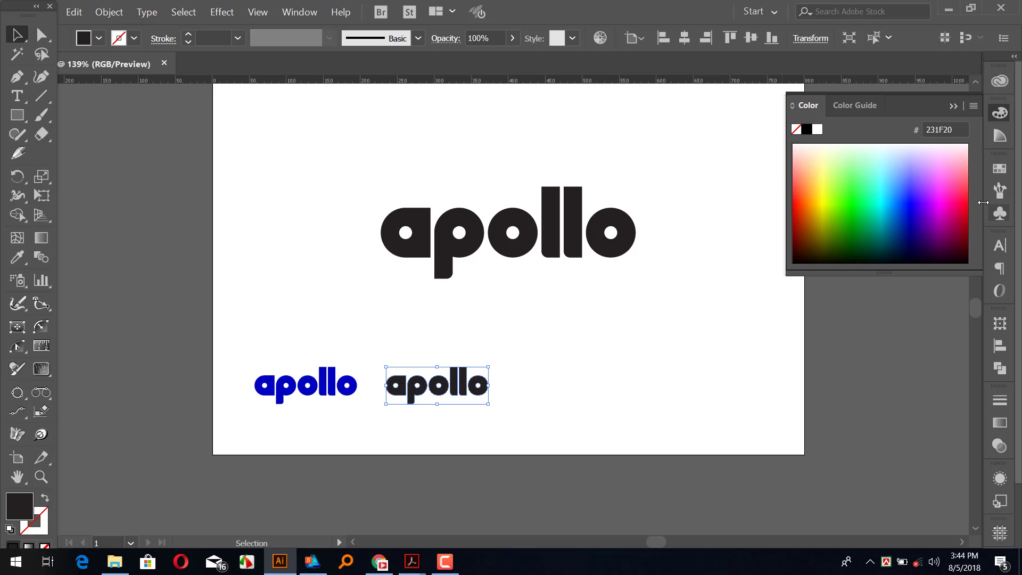
# Step: Fill the right small apollo copy with web-safe orange FF6600
pyautogui.click(806, 192)
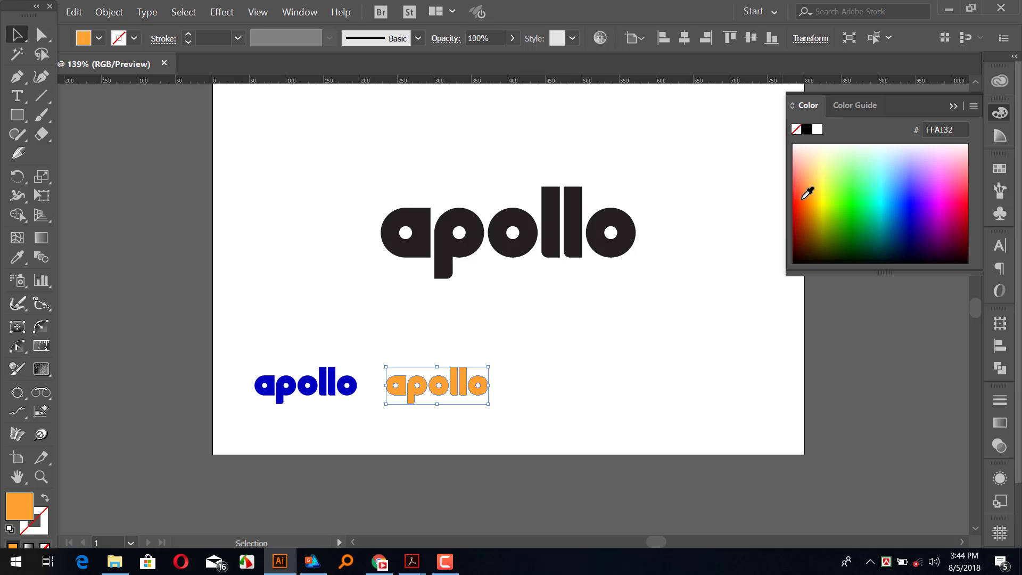
pyautogui.click(805, 200)
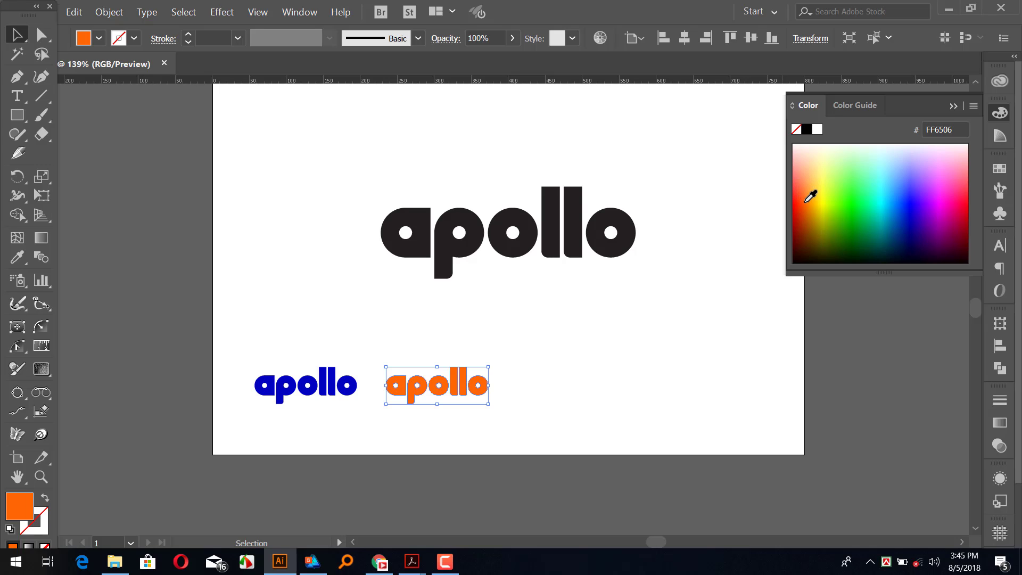
pyautogui.doubleClick(20, 506)
pyautogui.moveTo(733, 84); pyautogui.dragTo(738, 94)
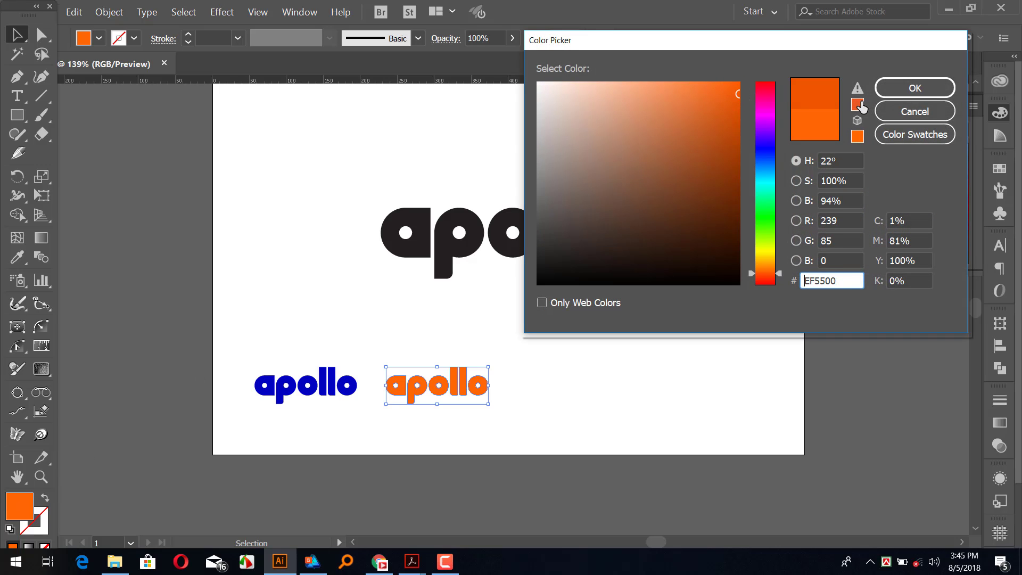
pyautogui.click(857, 136)
pyautogui.click(908, 88)
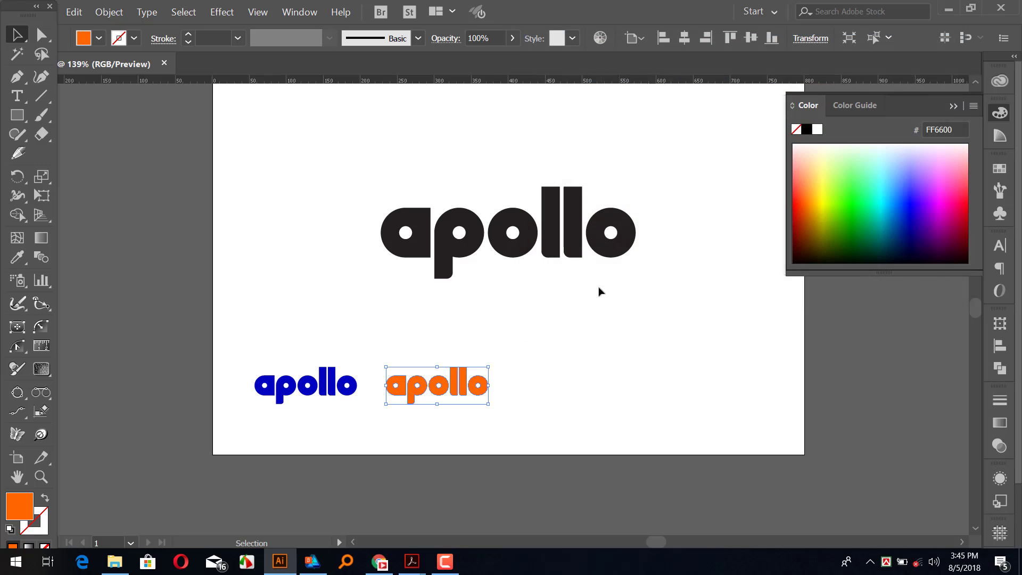
# Step: Deepen the left apollo copy's blue fill to web-safe 000099 in the Color Picker
pyautogui.click(586, 347)
pyautogui.moveTo(221, 349); pyautogui.dragTo(573, 439)
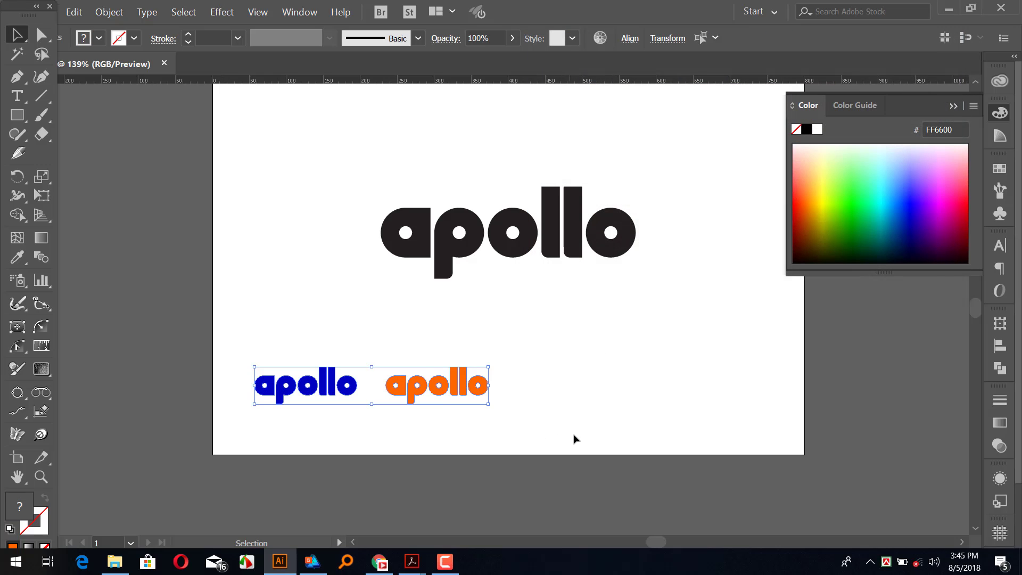
pyautogui.click(184, 352)
pyautogui.moveTo(204, 356); pyautogui.dragTo(351, 404)
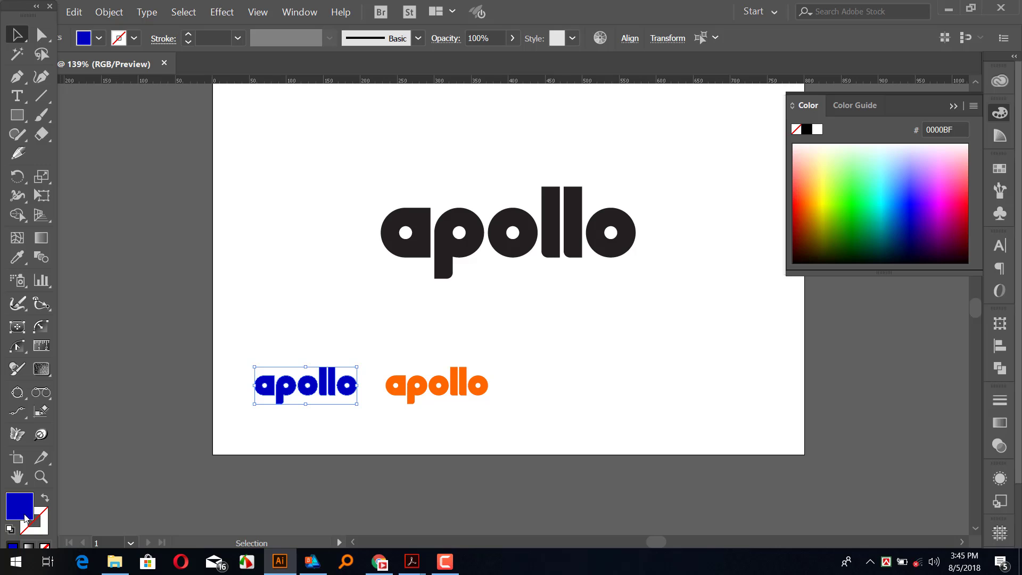
pyautogui.doubleClick(21, 508)
pyautogui.moveTo(738, 140); pyautogui.dragTo(737, 168)
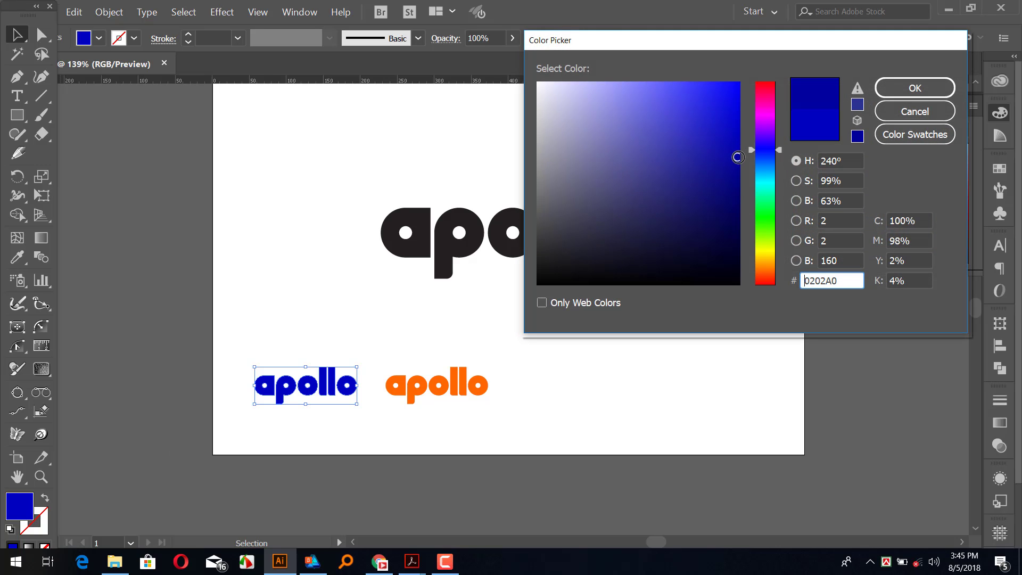
pyautogui.click(856, 106)
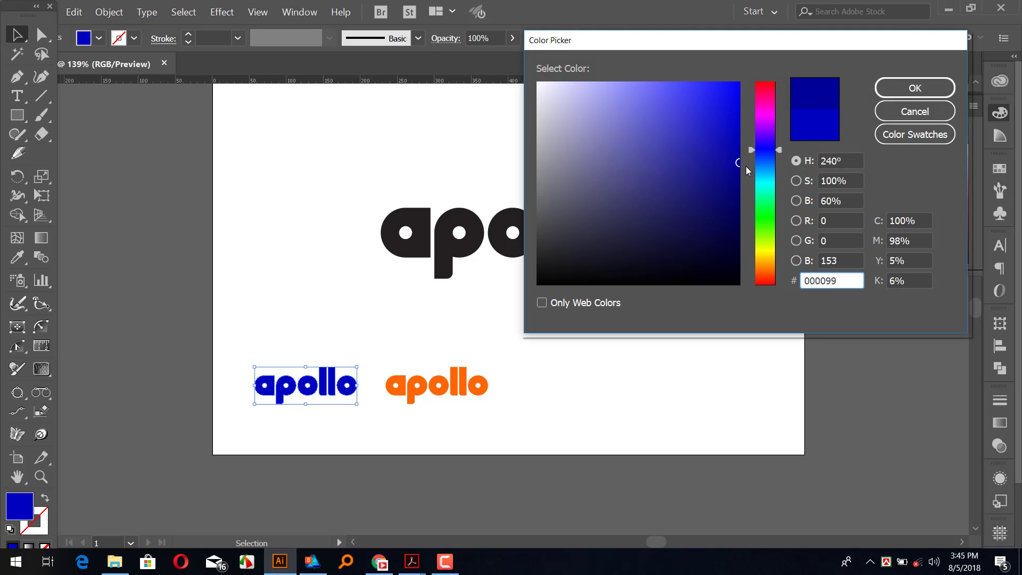
pyautogui.click(914, 88)
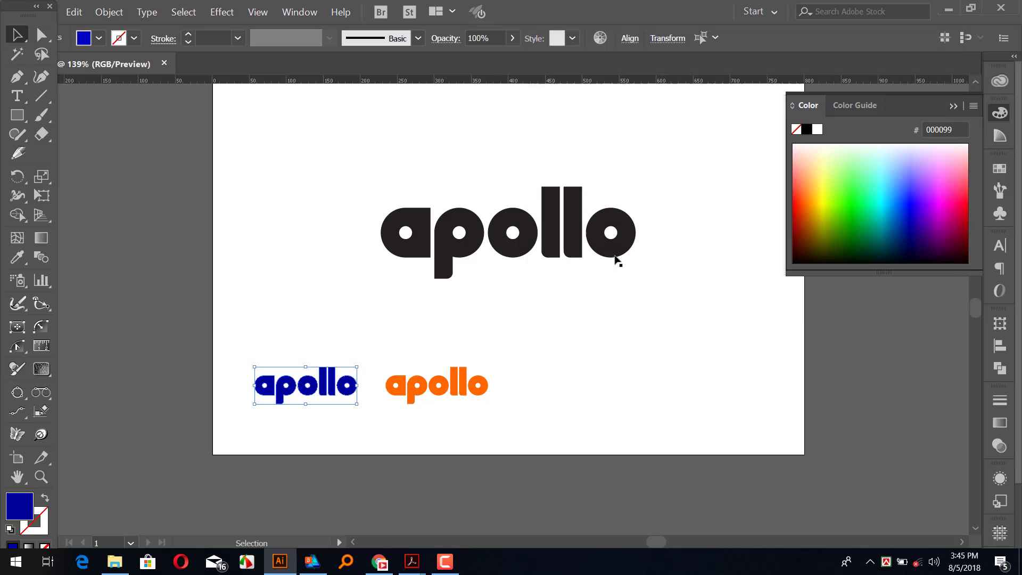
# Step: Marquee-select both small blue and orange apollo copies together
pyautogui.click(417, 326)
pyautogui.moveTo(213, 337); pyautogui.dragTo(650, 452)
pyautogui.click(524, 422)
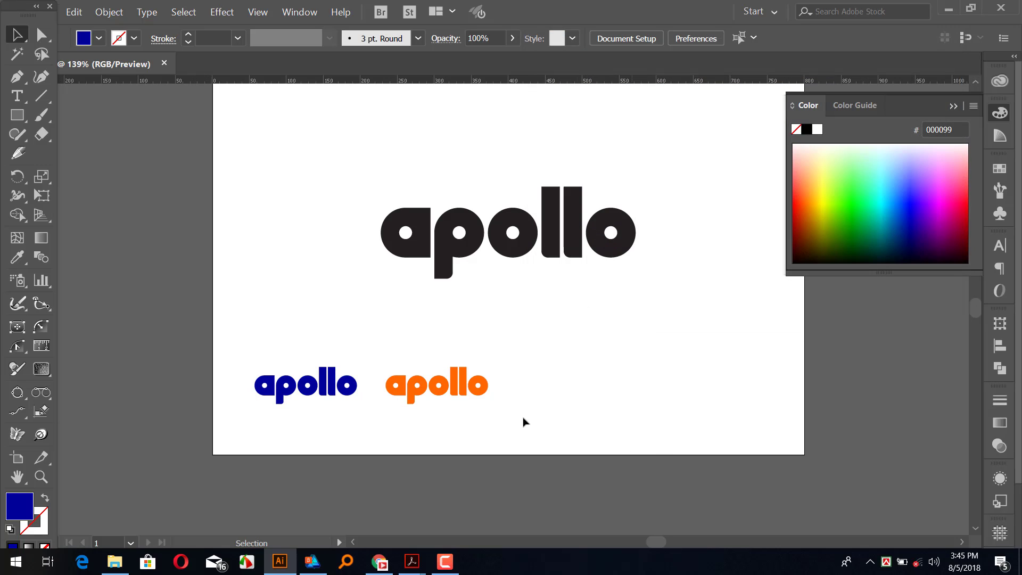
pyautogui.moveTo(214, 323); pyautogui.dragTo(551, 452)
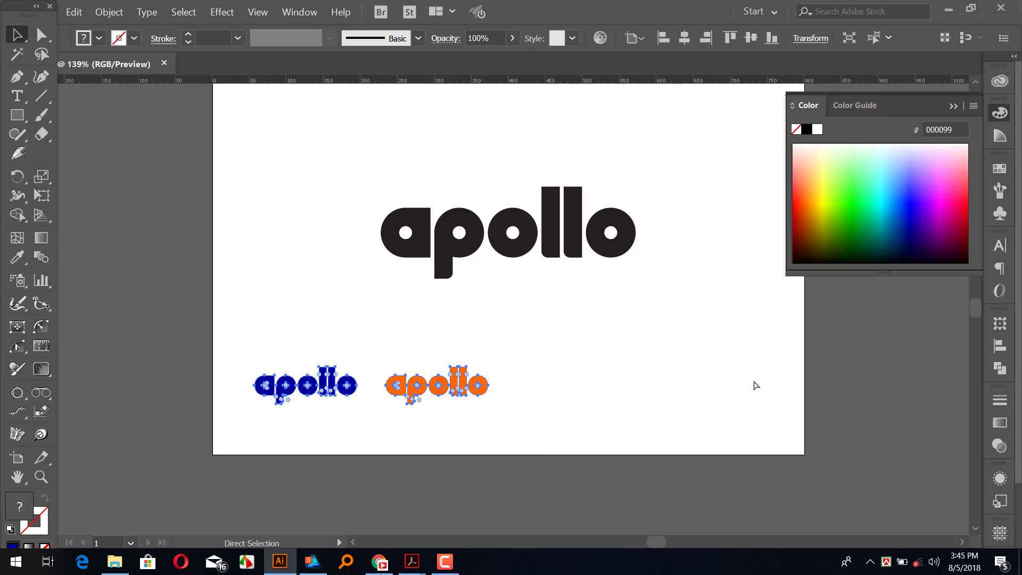
# Step: Centre both small copies horizontally on the artboard and fit the artboard in view
pyautogui.click(1000, 346)
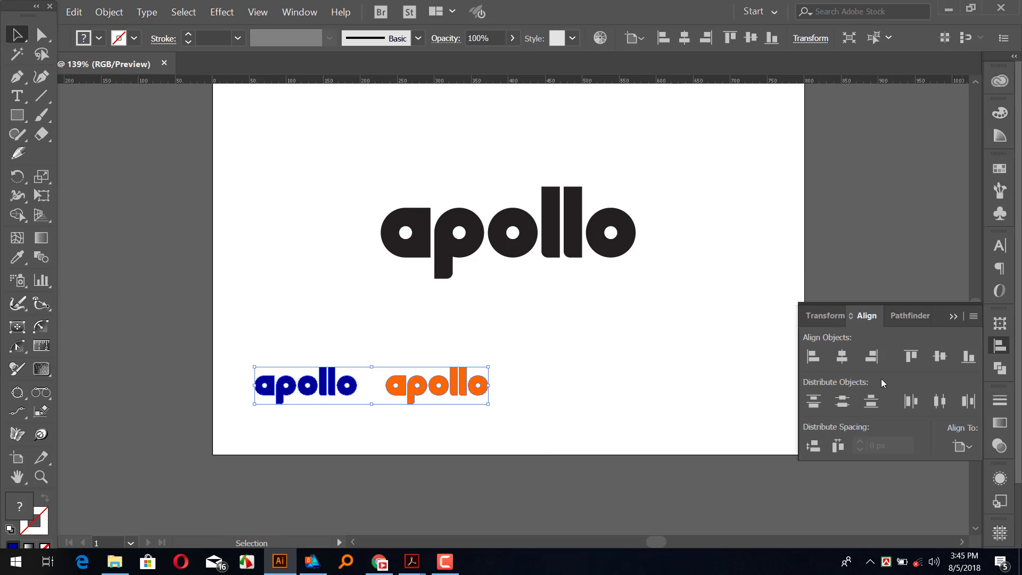
pyautogui.click(845, 358)
pyautogui.click(748, 300)
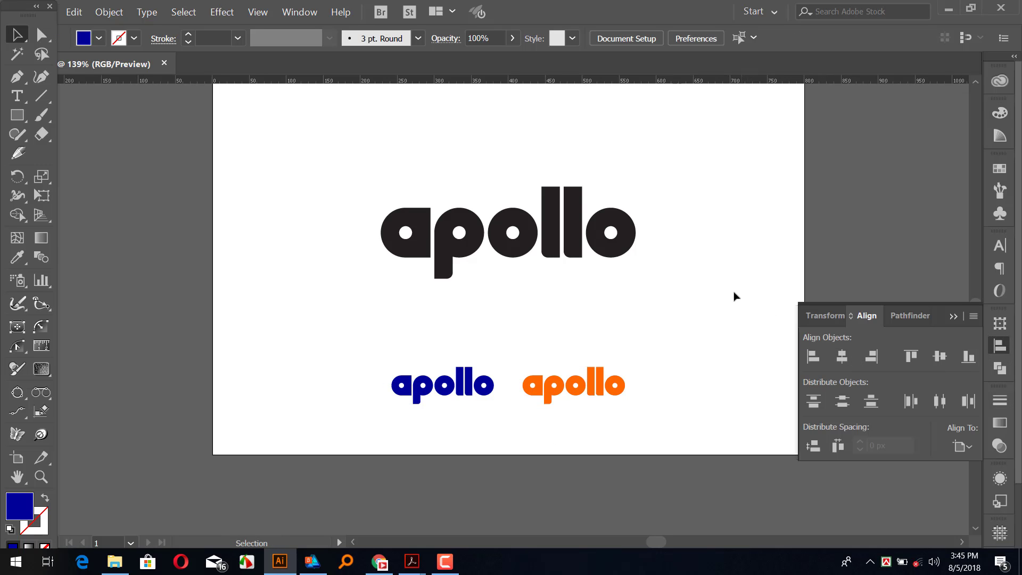
pyautogui.moveTo(678, 310); pyautogui.dragTo(640, 335)
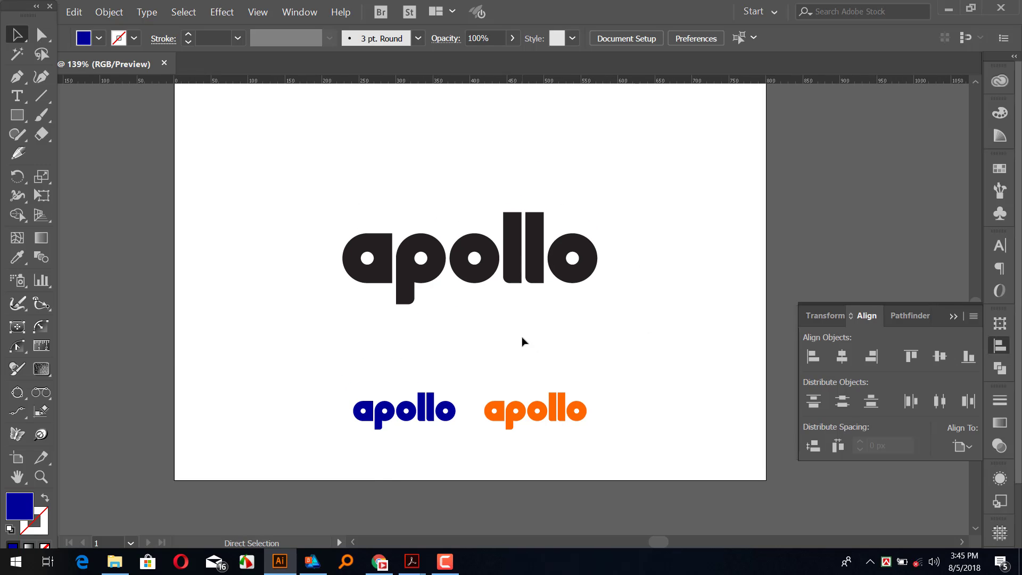
pyautogui.hotkey('ctrl', '0')
# Step: Shrink the blue and orange logos together, then duplicate the main wordmark below the original
pyautogui.moveTo(303, 229); pyautogui.dragTo(759, 372)
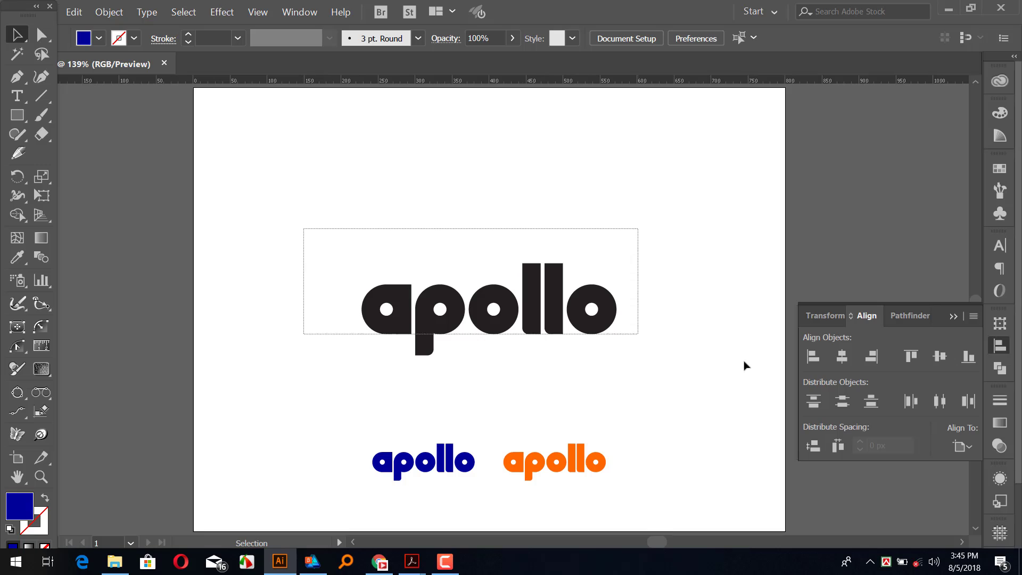
pyautogui.click(681, 373)
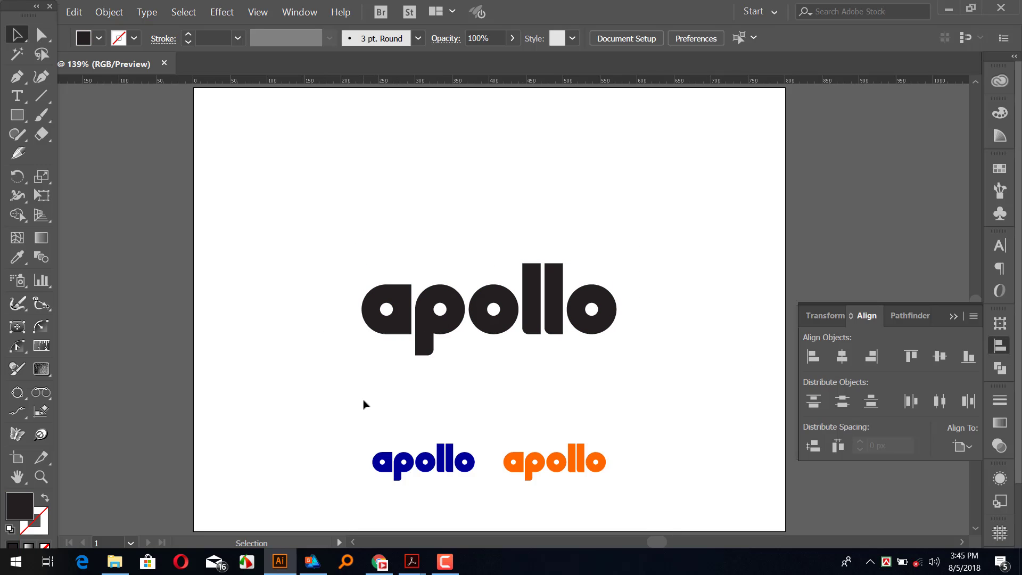
pyautogui.moveTo(364, 404)
pyautogui.mouseDown()
pyautogui.moveTo(563, 491)
pyautogui.moveTo(540, 374)
pyautogui.moveTo(649, 381)
pyautogui.mouseUp()
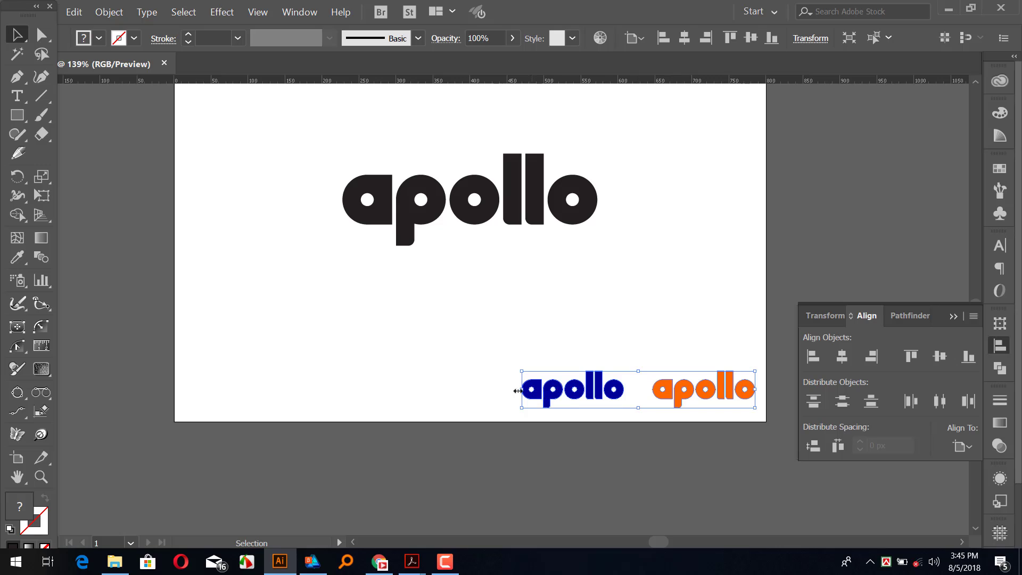
pyautogui.moveTo(522, 374); pyautogui.dragTo(612, 385)
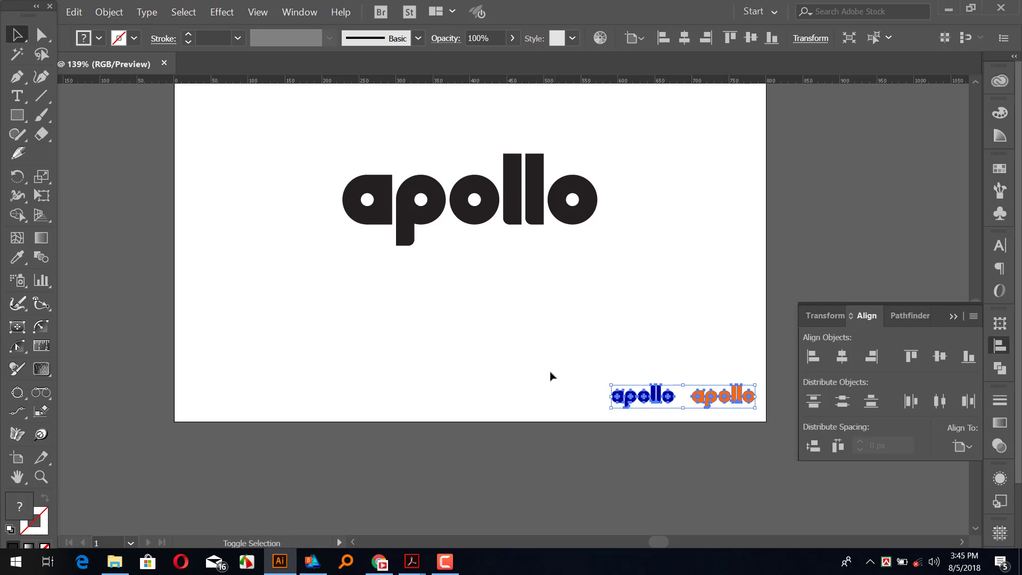
pyautogui.click(522, 367)
pyautogui.moveTo(523, 388)
pyautogui.mouseDown()
pyautogui.moveTo(541, 452)
pyautogui.moveTo(553, 447)
pyautogui.mouseUp()
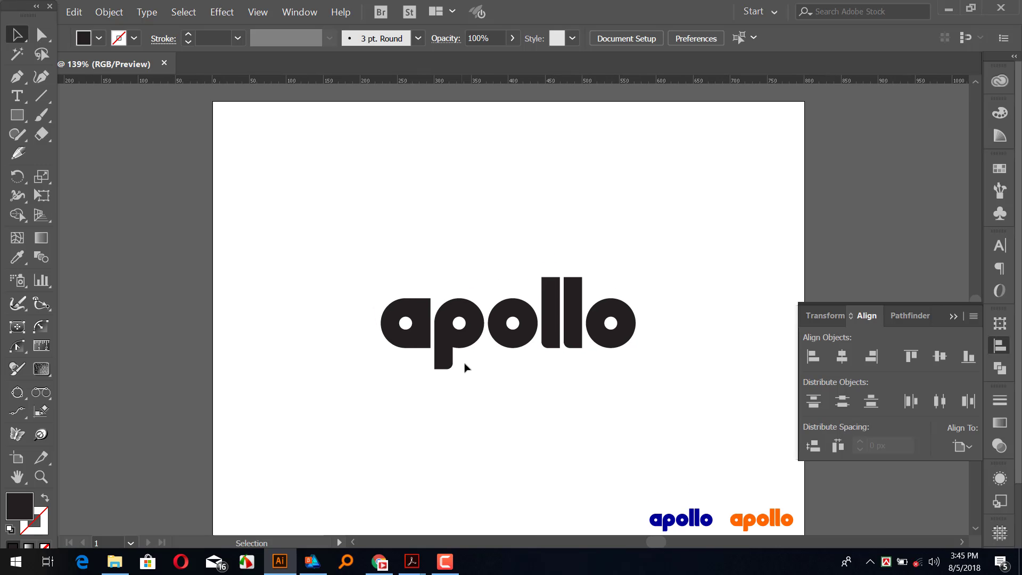
pyautogui.moveTo(475, 308)
pyautogui.mouseDown()
pyautogui.moveTo(476, 246)
pyautogui.moveTo(476, 353)
pyautogui.mouseUp()
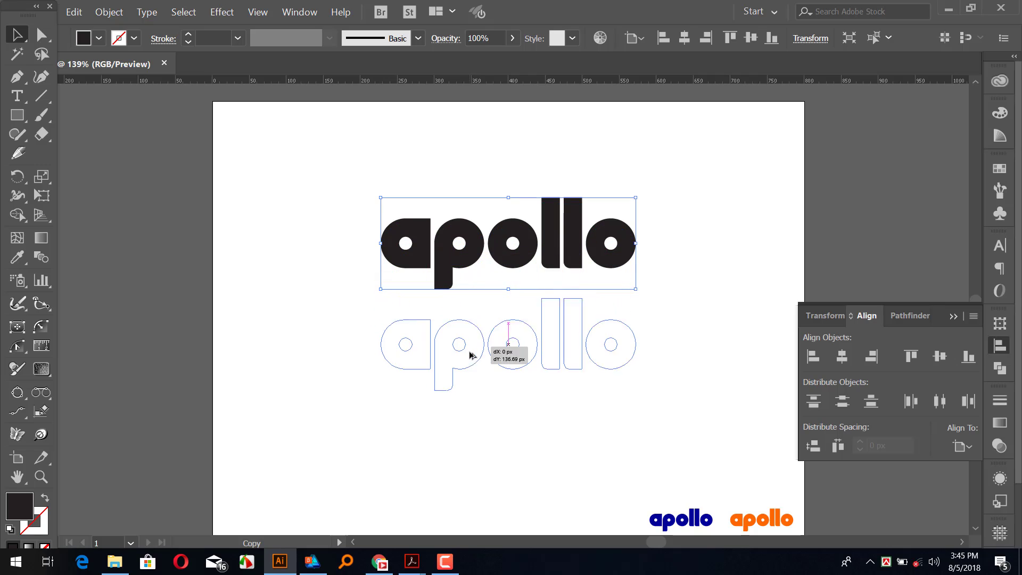
# Step: Draw a centred rectangle around the lower apollo copy and swap its fill and stroke
pyautogui.click(490, 411)
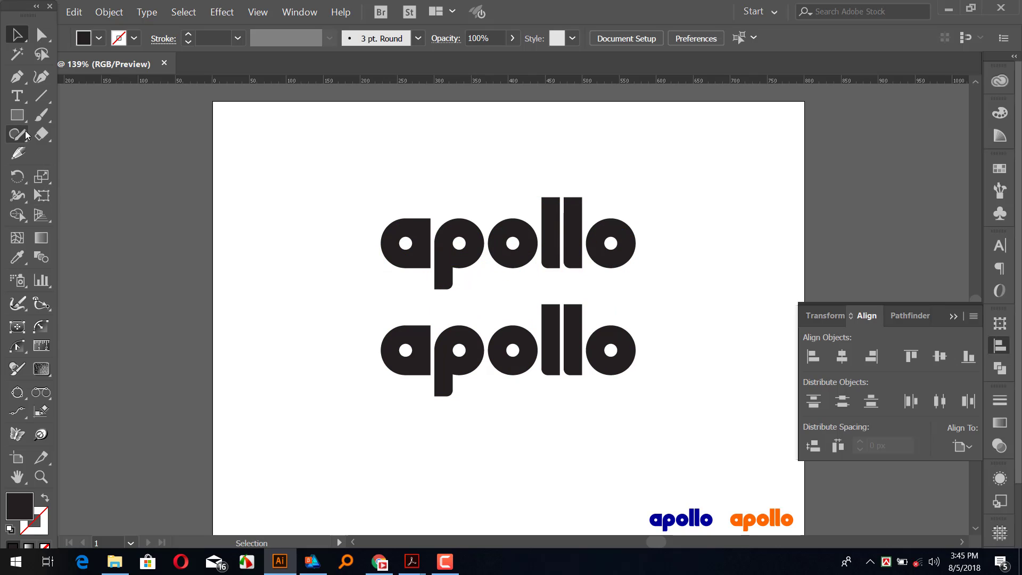
pyautogui.click(17, 115)
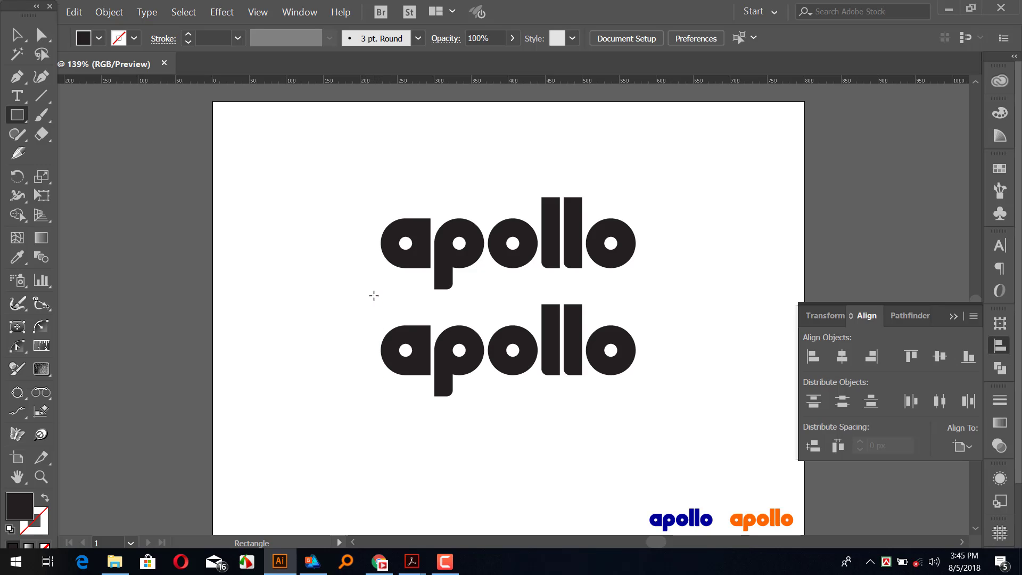
pyautogui.moveTo(374, 296); pyautogui.dragTo(661, 412)
pyautogui.click(841, 356)
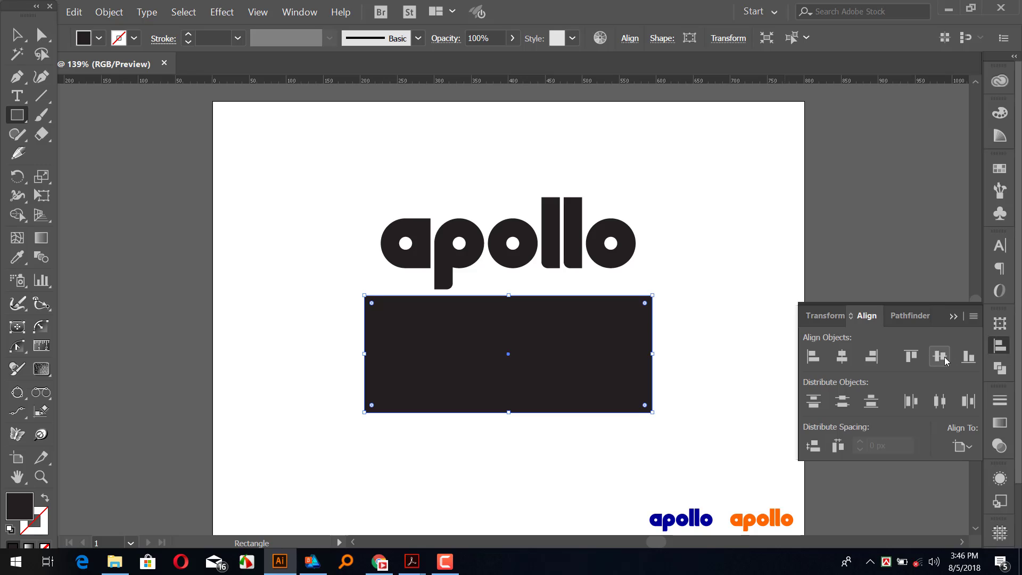
pyautogui.click(945, 360)
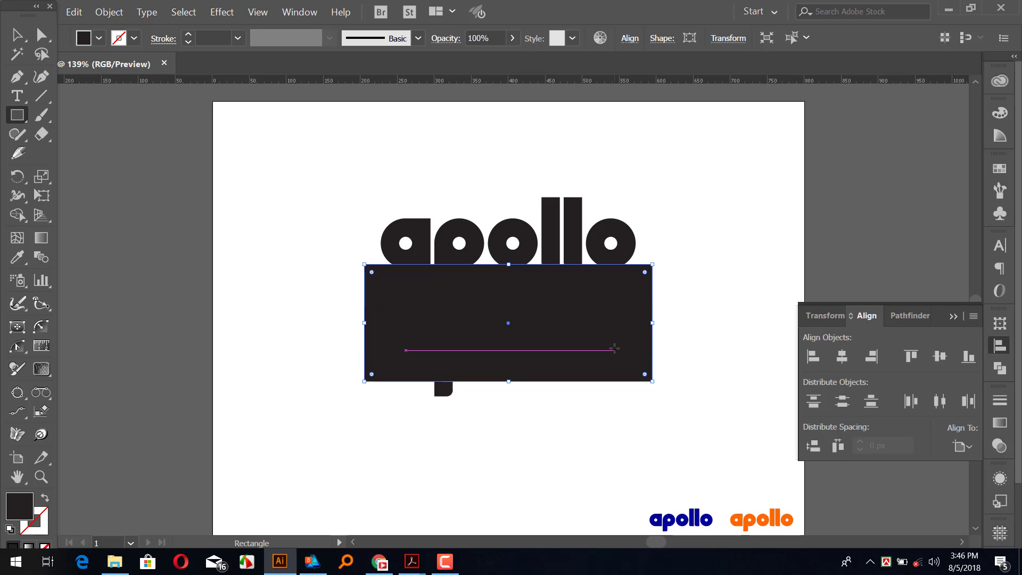
pyautogui.hotkey('shift', 'x')
pyautogui.press('v')
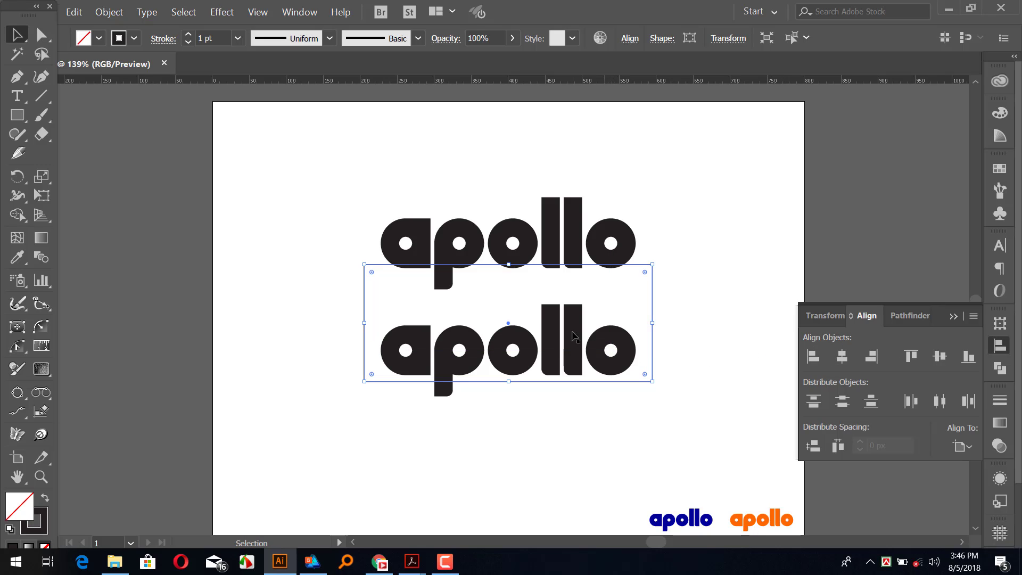
# Step: Centre the rectangle vertically on the lower lettering and make that lettering white
pyautogui.keyDown('shift'); pyautogui.click(567, 333); pyautogui.keyUp('shift')
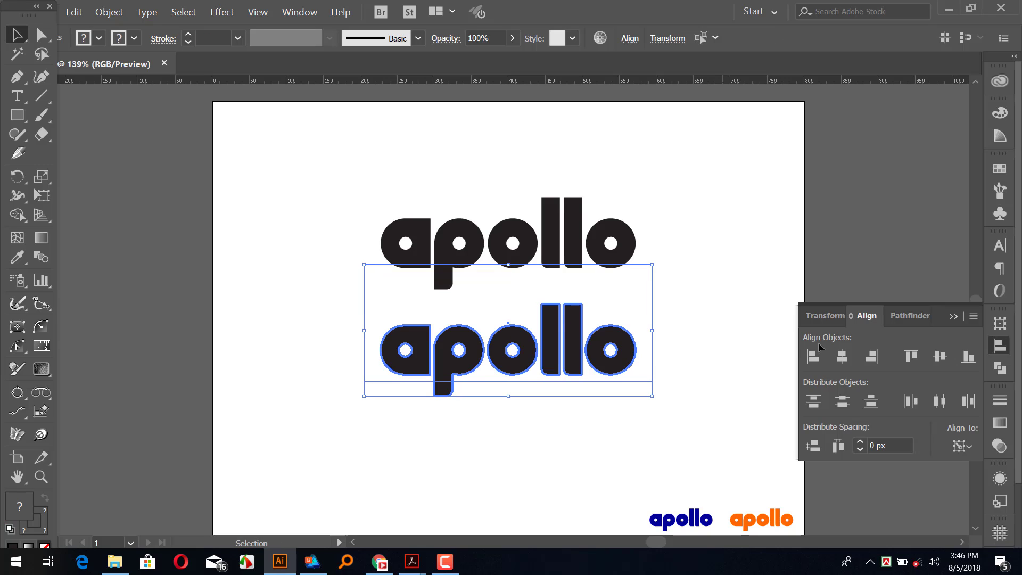
pyautogui.click(940, 356)
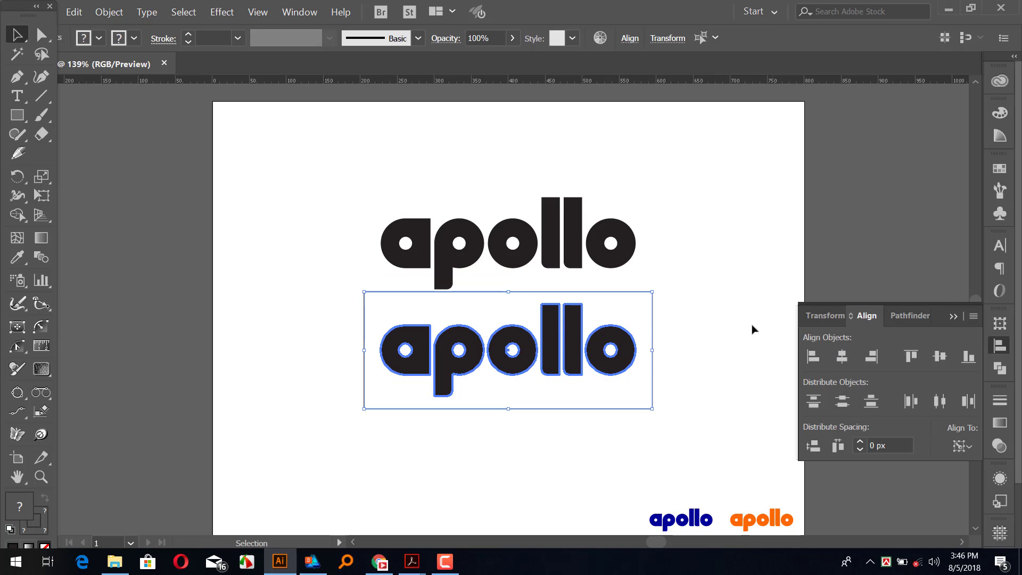
pyautogui.click(724, 309)
pyautogui.click(399, 336)
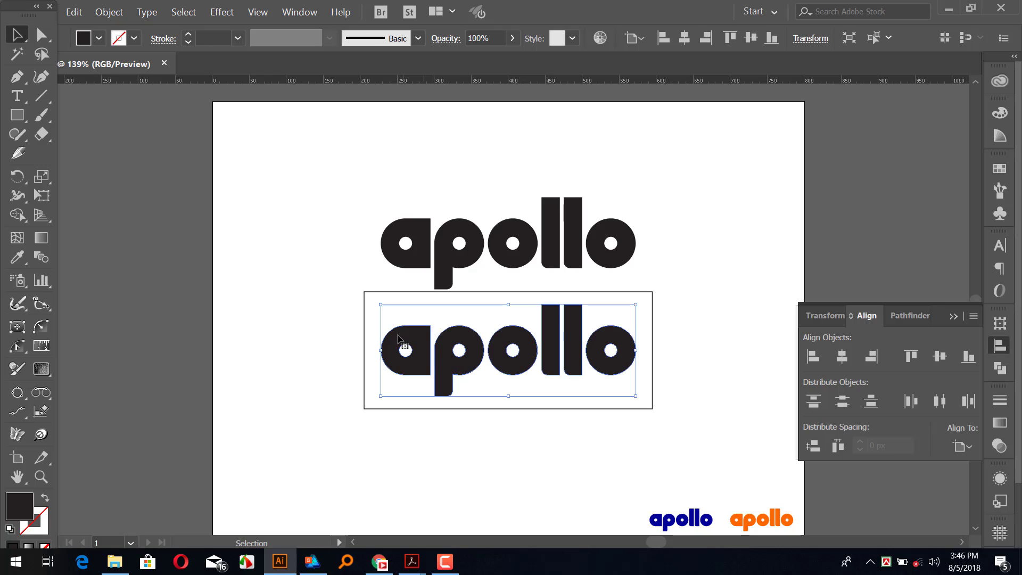
pyautogui.click(999, 168)
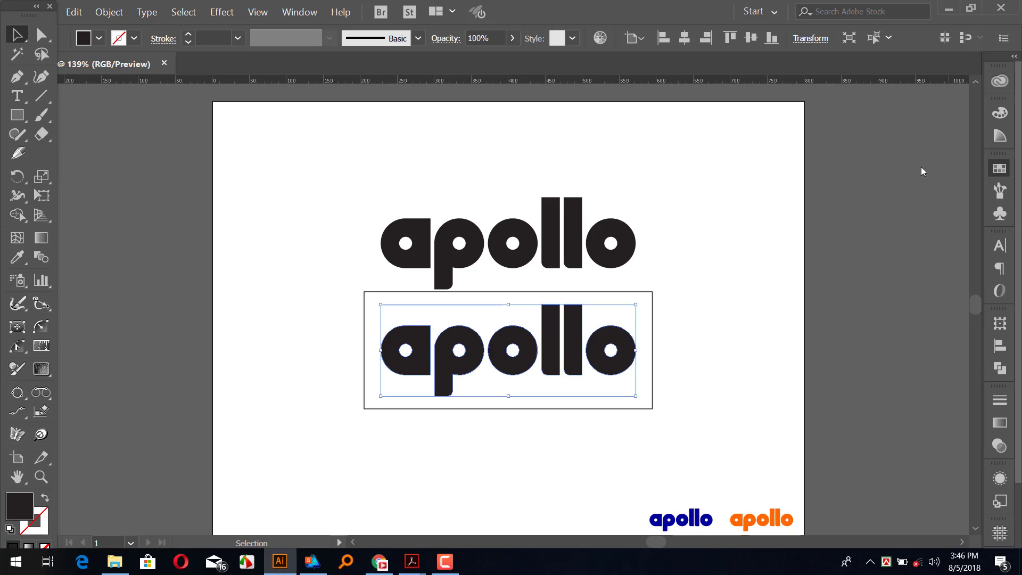
pyautogui.click(824, 210)
# Step: Give the frame a black fill with no stroke and send it behind the white lettering
pyautogui.click(687, 288)
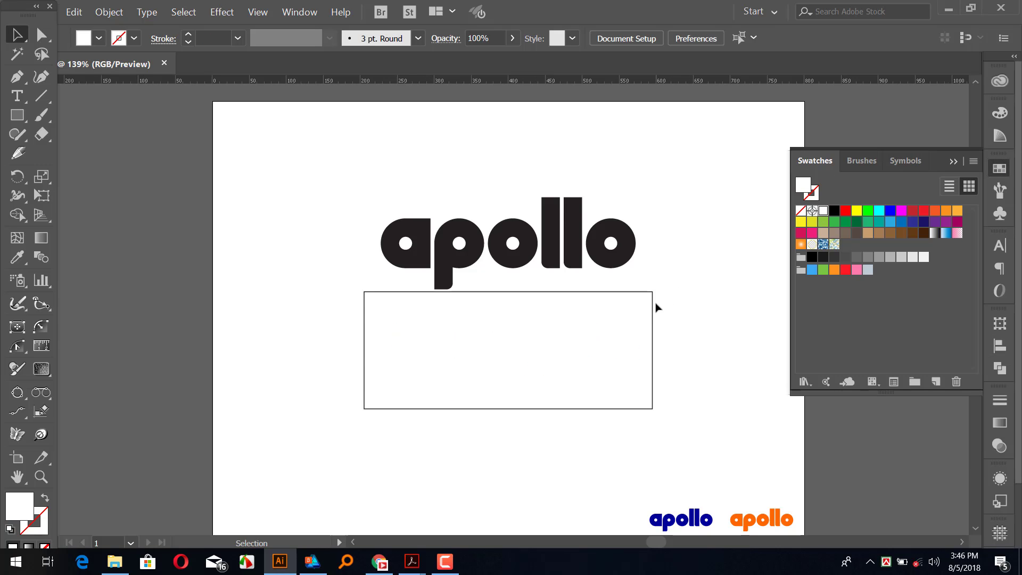
pyautogui.click(652, 308)
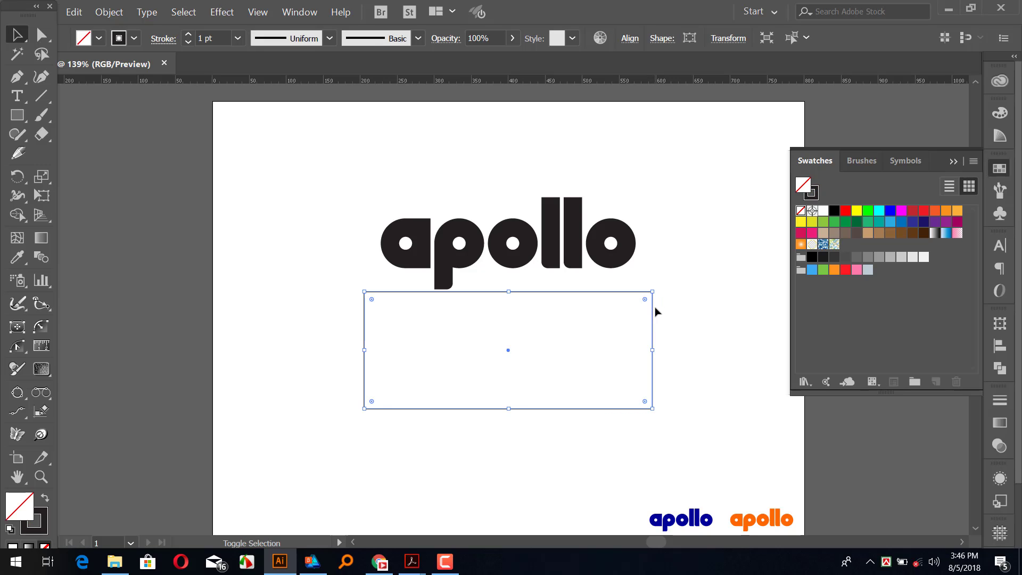
pyautogui.hotkey('shift', 'x')
pyautogui.click(712, 315)
pyautogui.click(645, 331)
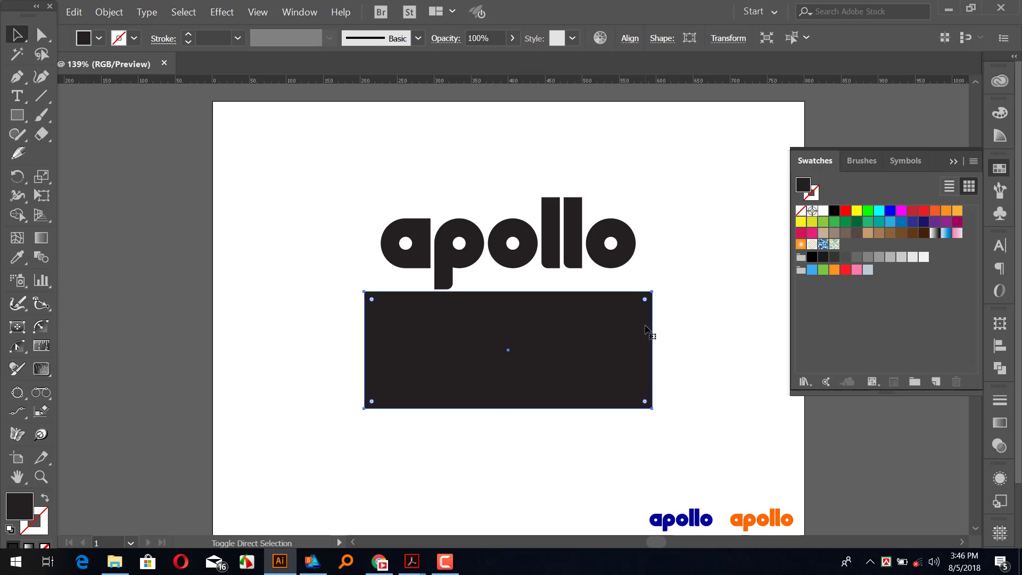
pyautogui.hotkey('ctrl', 'shift', '[')
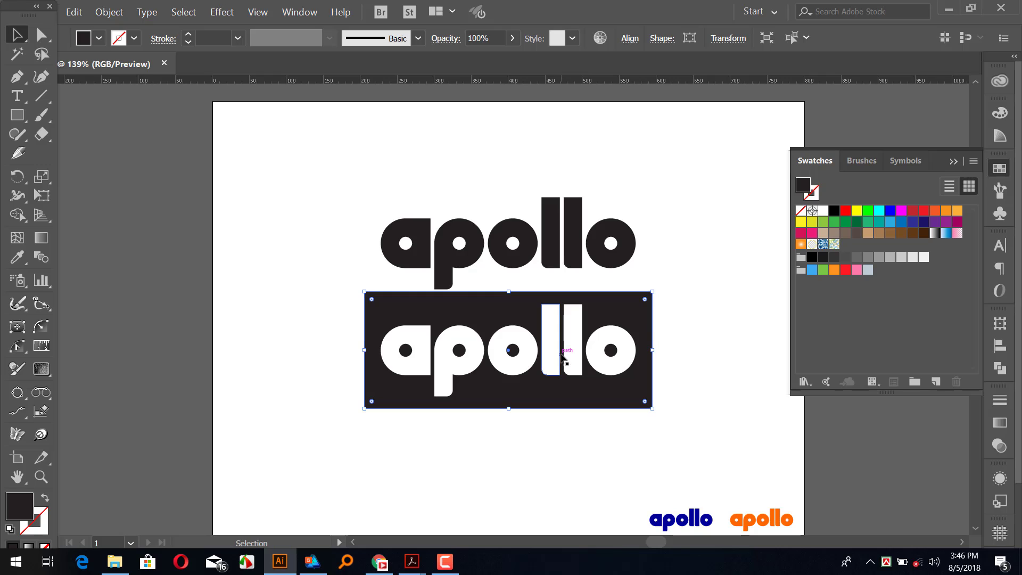
# Step: Select the black box with its lettering and nudge it down three steps
pyautogui.click(674, 322)
pyautogui.moveTo(312, 322); pyautogui.dragTo(676, 408)
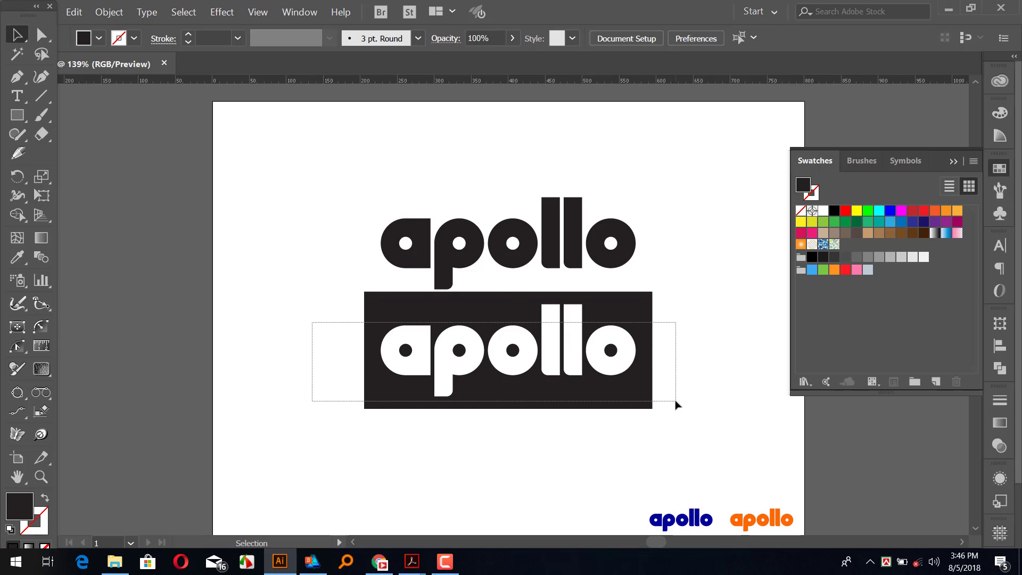
pyautogui.press('Down')
pyautogui.press('Down')
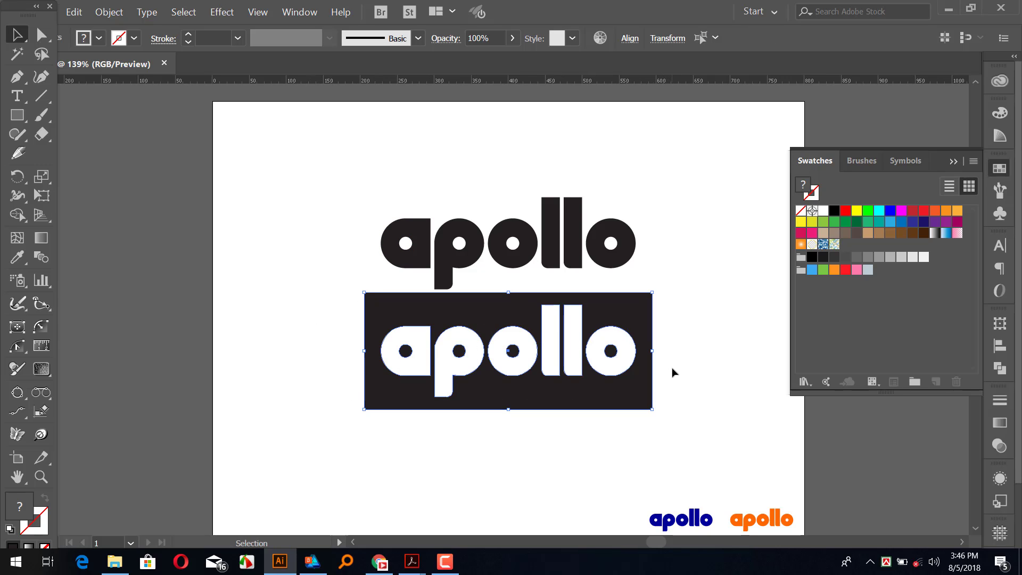
pyautogui.press('Down')
pyautogui.press('Down')
pyautogui.press('Down')
pyautogui.press('Down')
pyautogui.press('Down')
pyautogui.press('Down')
pyautogui.press('Down')
pyautogui.press('Down')
pyautogui.press('Down')
pyautogui.press('Down')
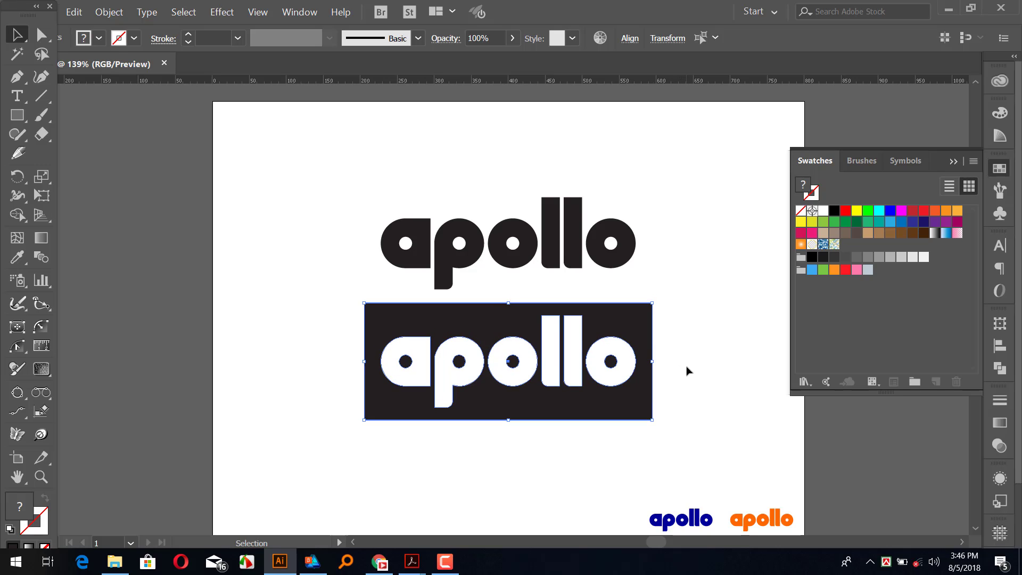
pyautogui.press('Down')
pyautogui.press('Down')
pyautogui.press('Down')
pyautogui.press('Down')
pyautogui.press('Down')
pyautogui.press('Down')
pyautogui.press('Down')
# Step: Horizontally align the boxed logo with the black apollo wordmark above it
pyautogui.press('a')
pyautogui.moveTo(303, 183)
pyautogui.mouseDown()
pyautogui.moveTo(730, 381)
pyautogui.moveTo(735, 404)
pyautogui.mouseUp()
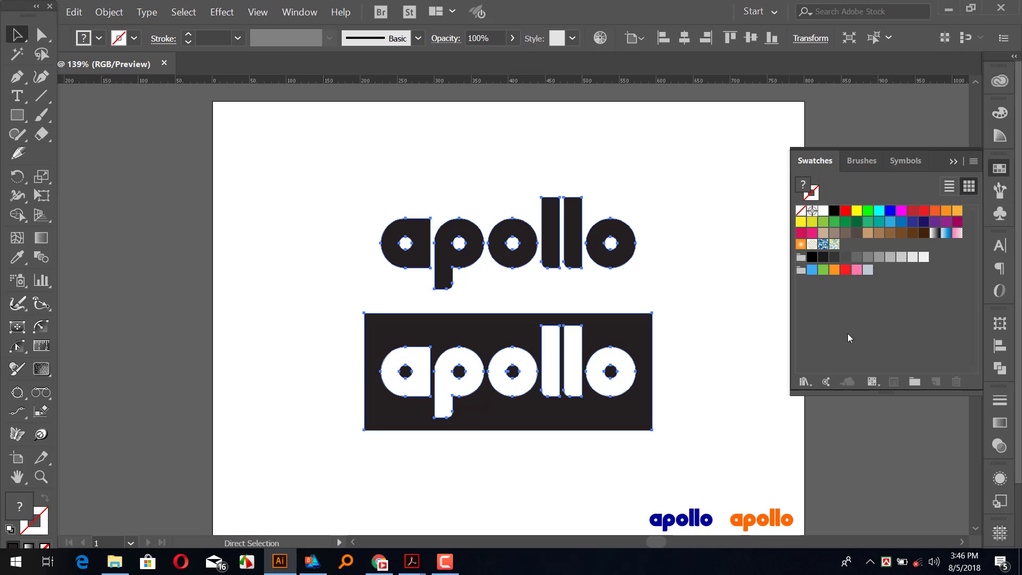
pyautogui.click(1000, 346)
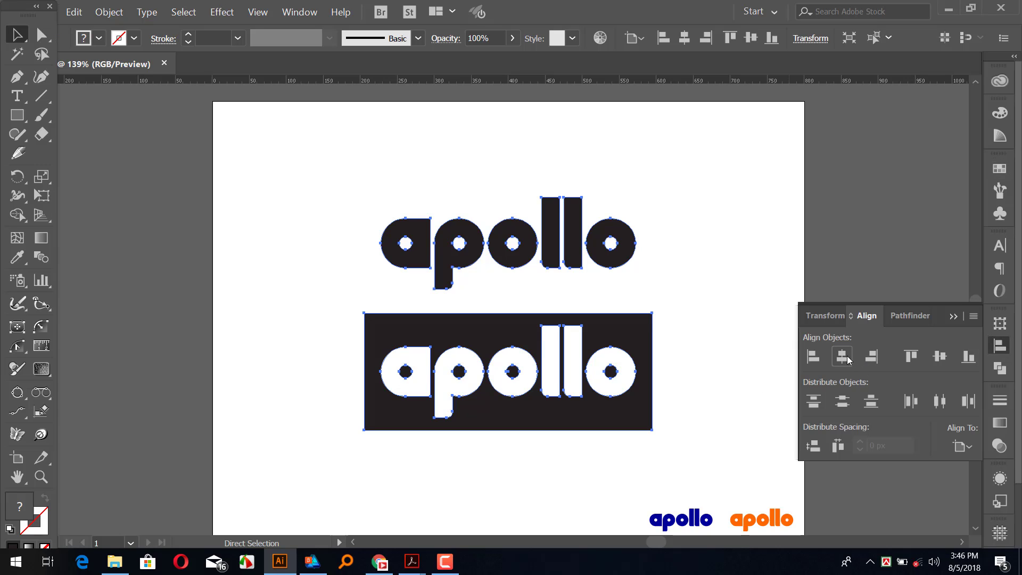
pyautogui.click(846, 358)
pyautogui.press('v')
pyautogui.click(751, 246)
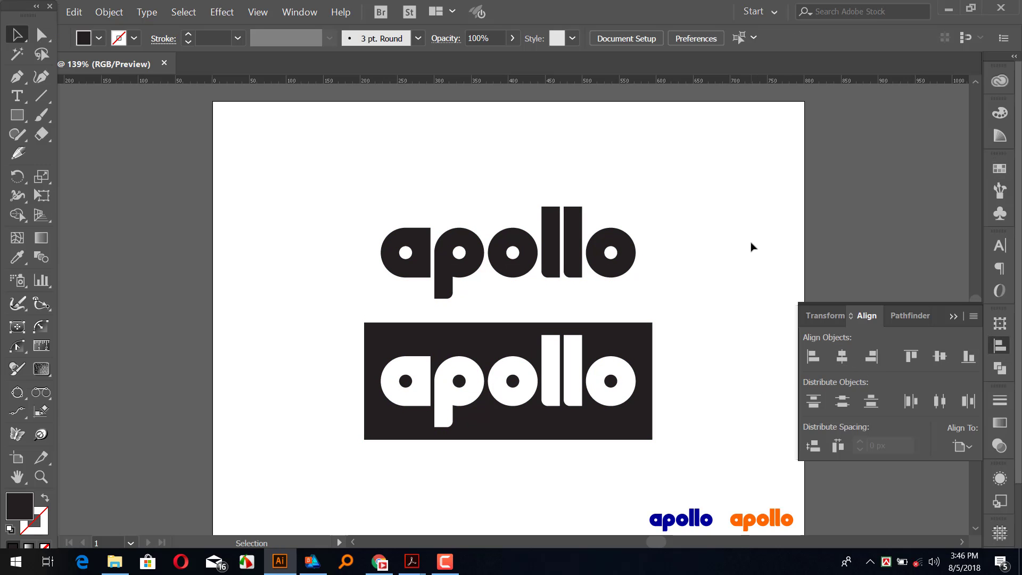
pyautogui.scroll(-1, 751, 246)
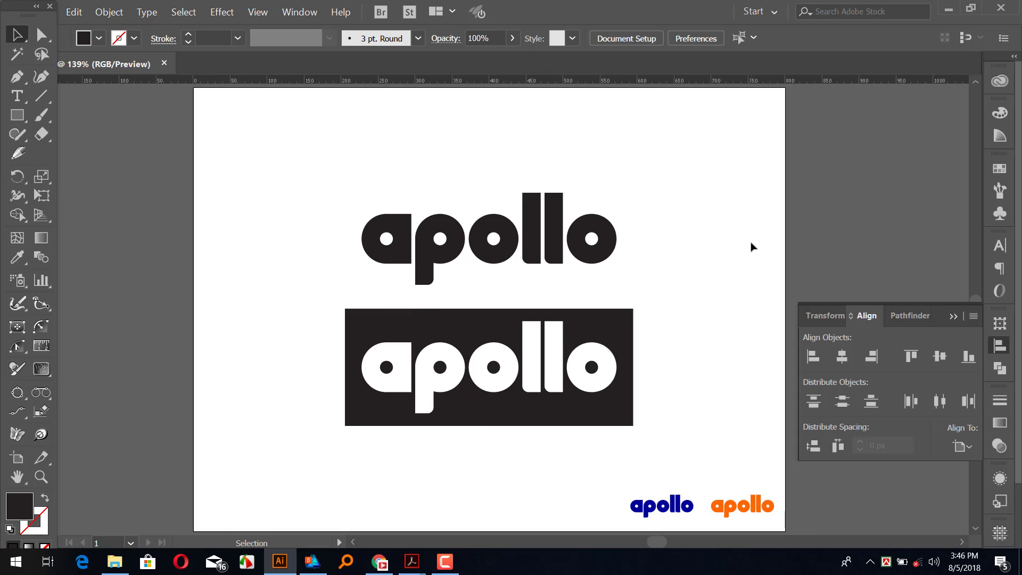